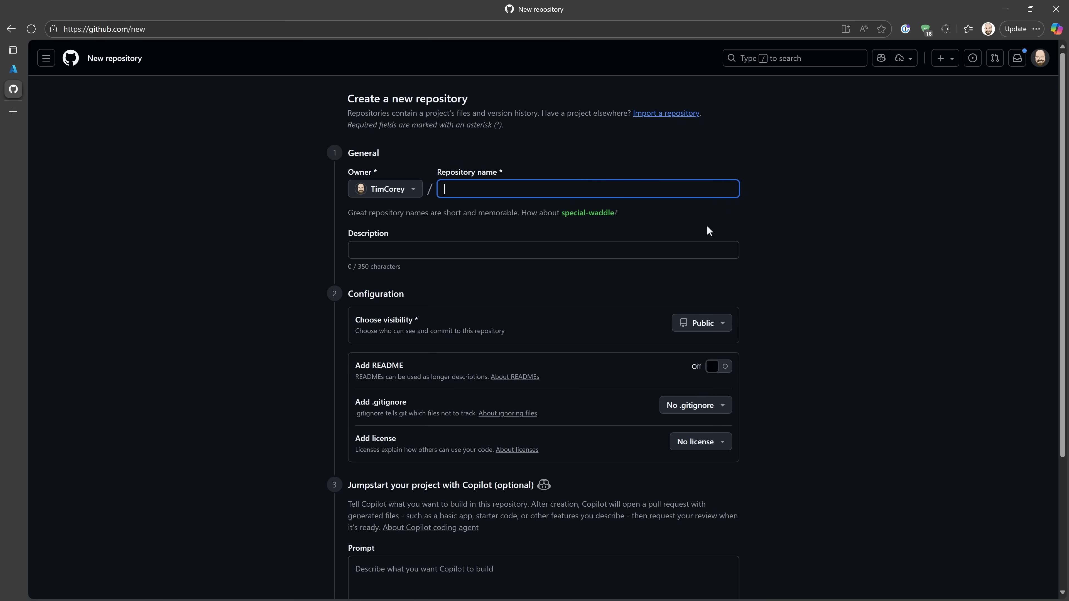
# Name the new repository "test-website" and set its visibility to Private.
pyautogui.write('test-')
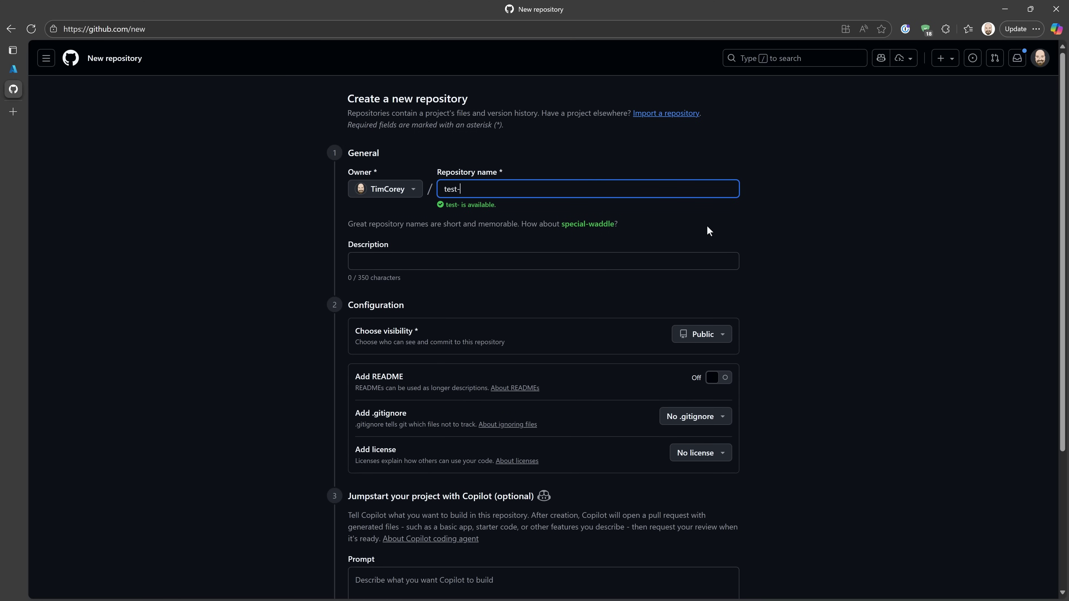
pyautogui.write('website')
pyautogui.click(594, 268)
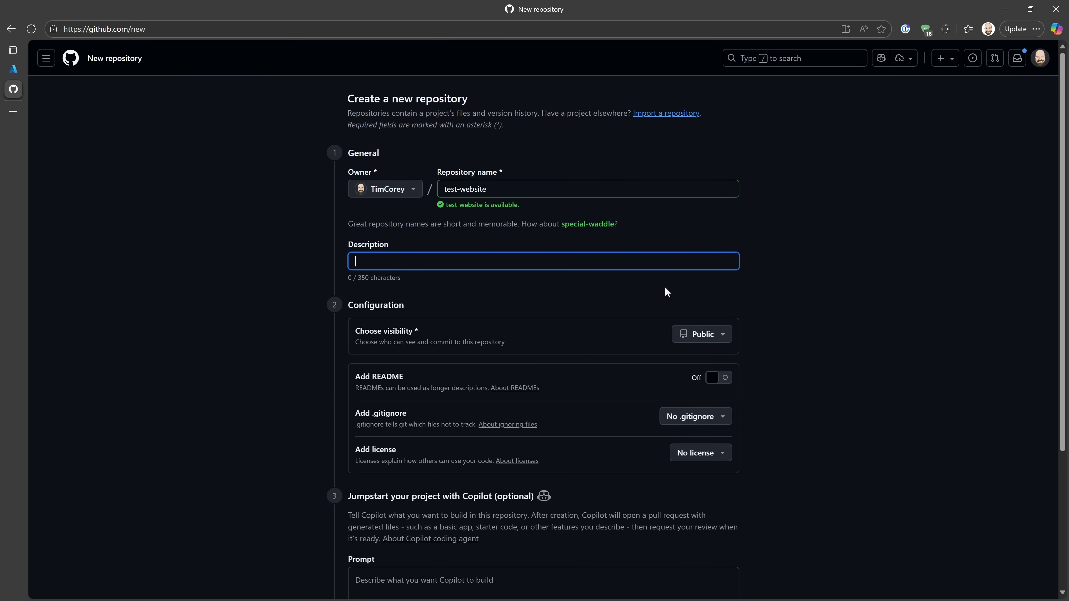
pyautogui.click(703, 337)
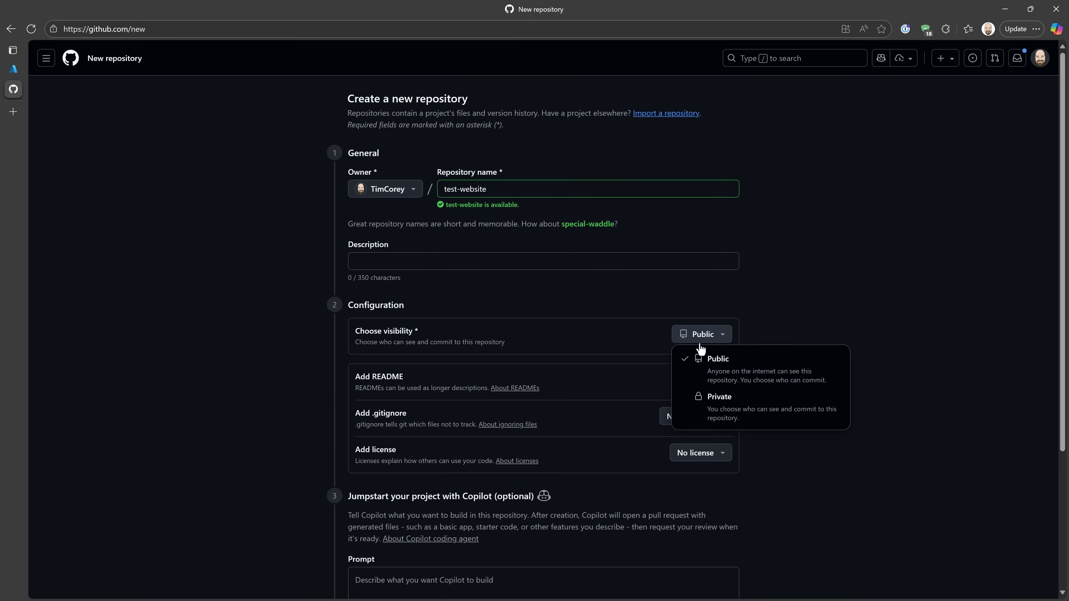
pyautogui.click(715, 397)
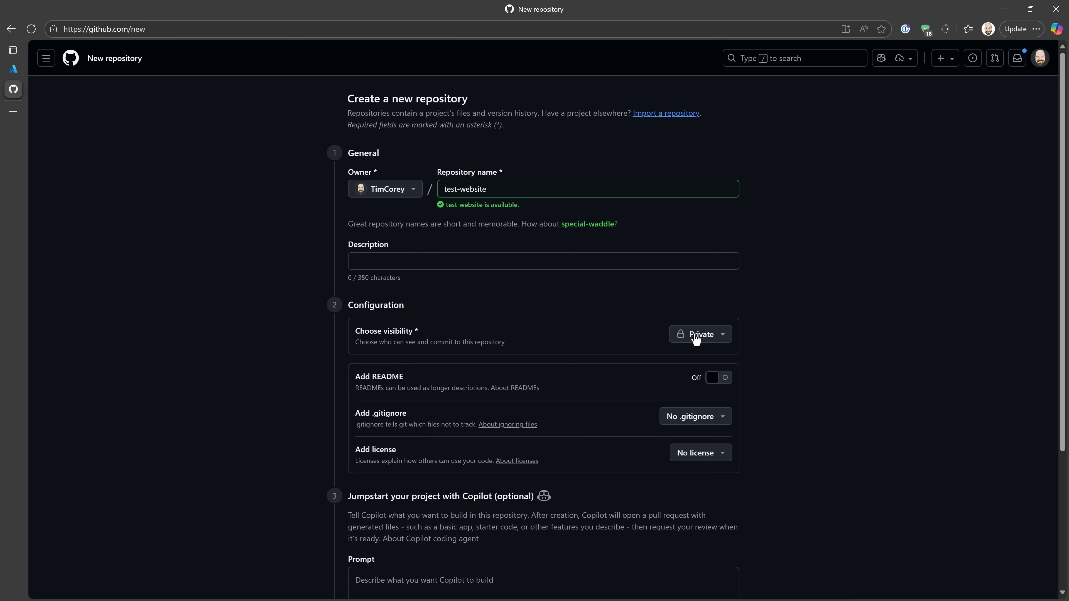
# Create the repository with a README and the VisualStudio .gitignore template.
pyautogui.scroll(-1, 639, 311)
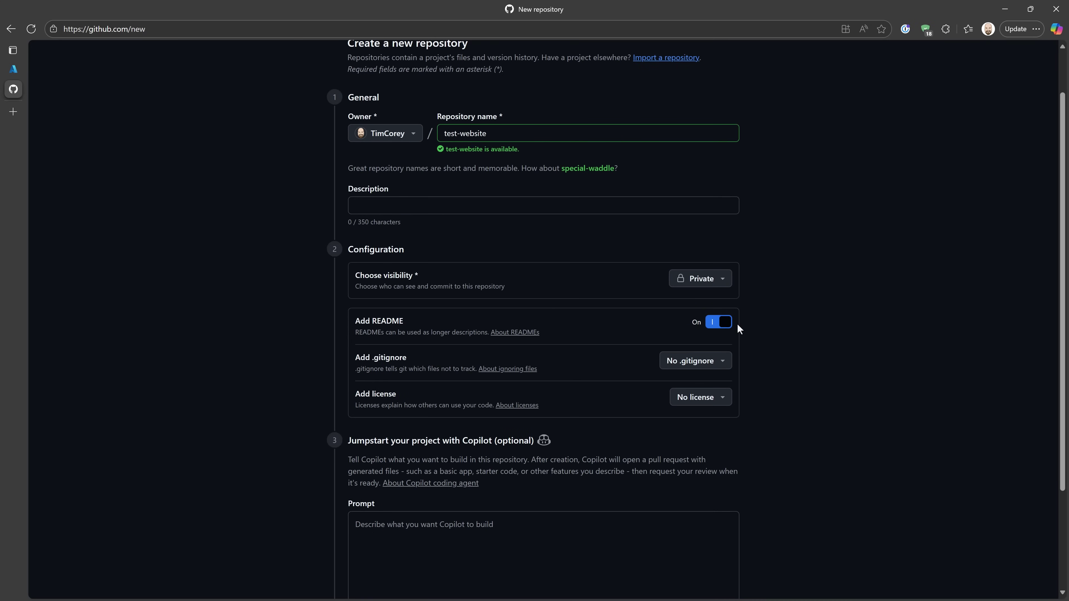
pyautogui.click(721, 367)
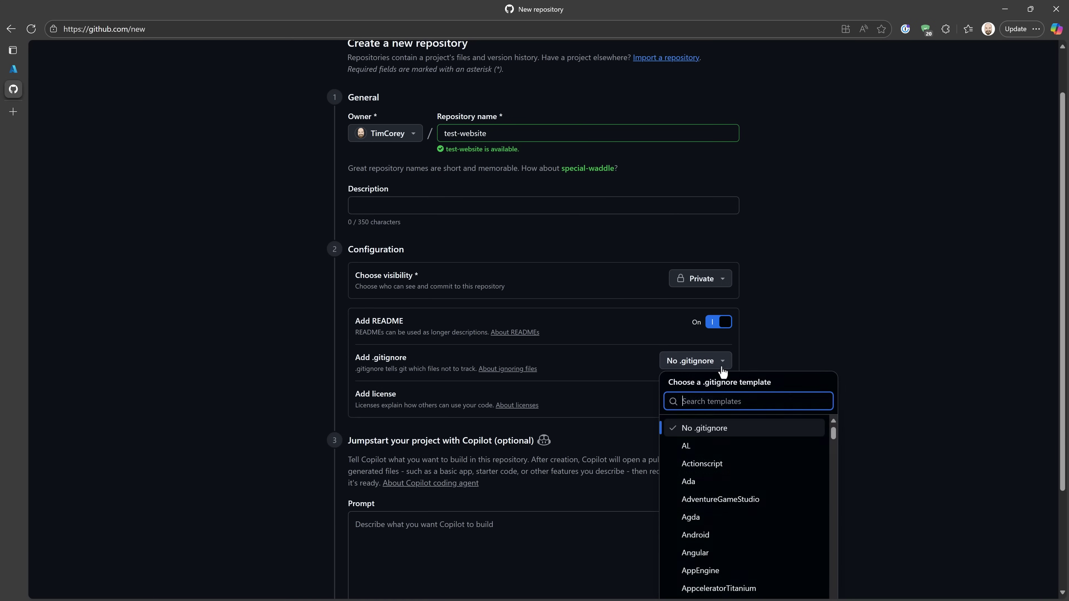
pyautogui.write('visu')
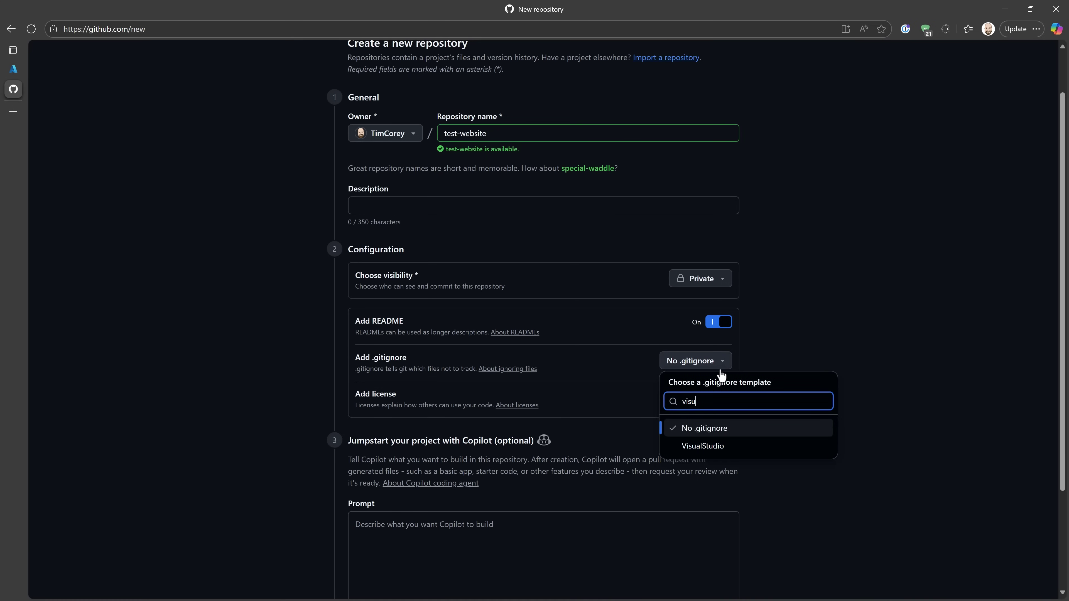
pyautogui.click(714, 445)
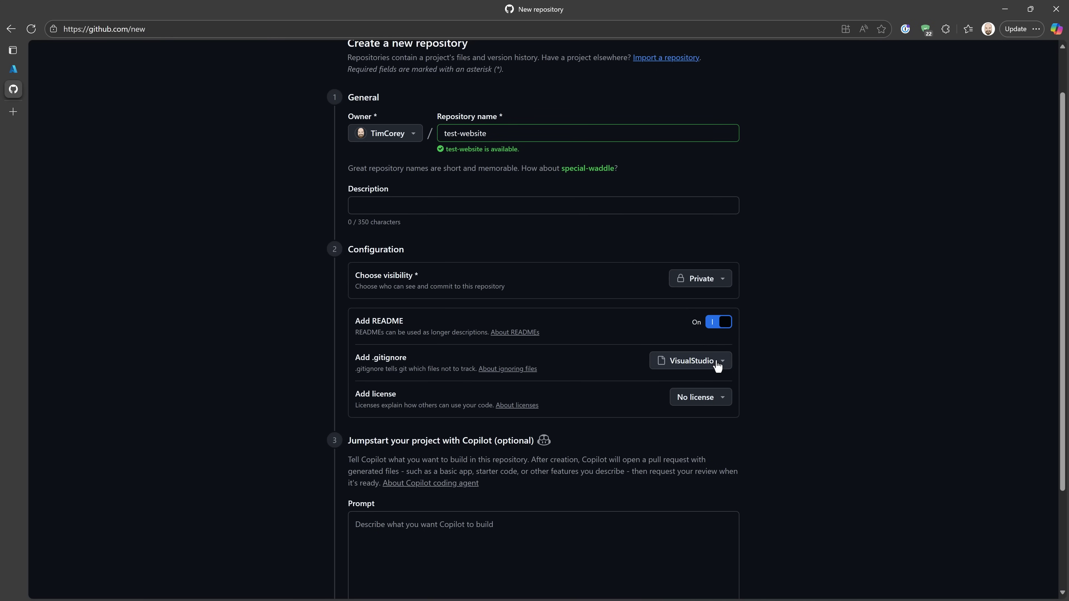
pyautogui.scroll(-3, 840, 320)
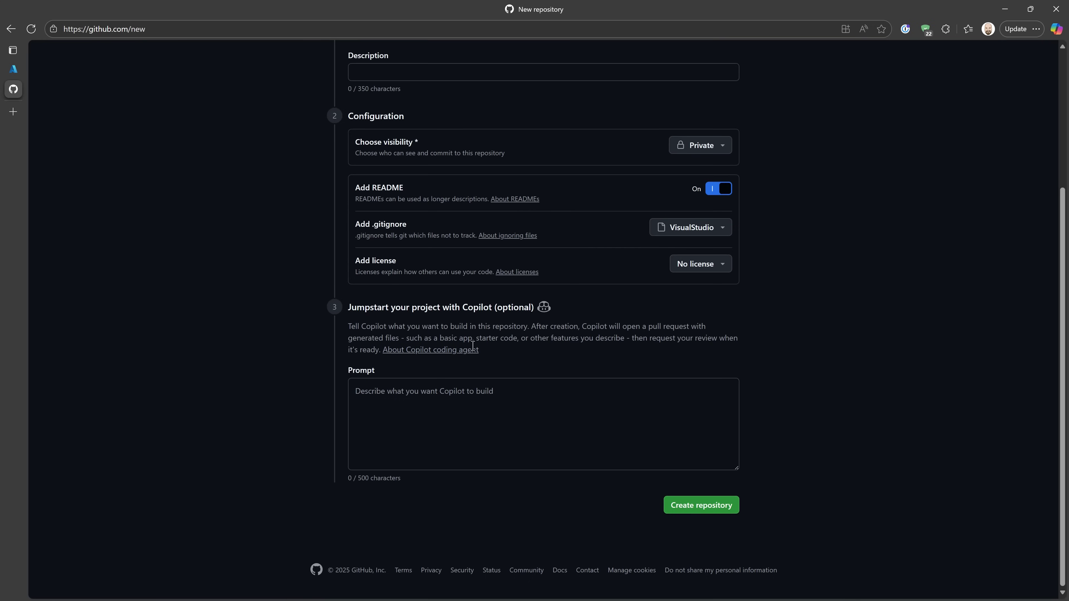
pyautogui.click(719, 511)
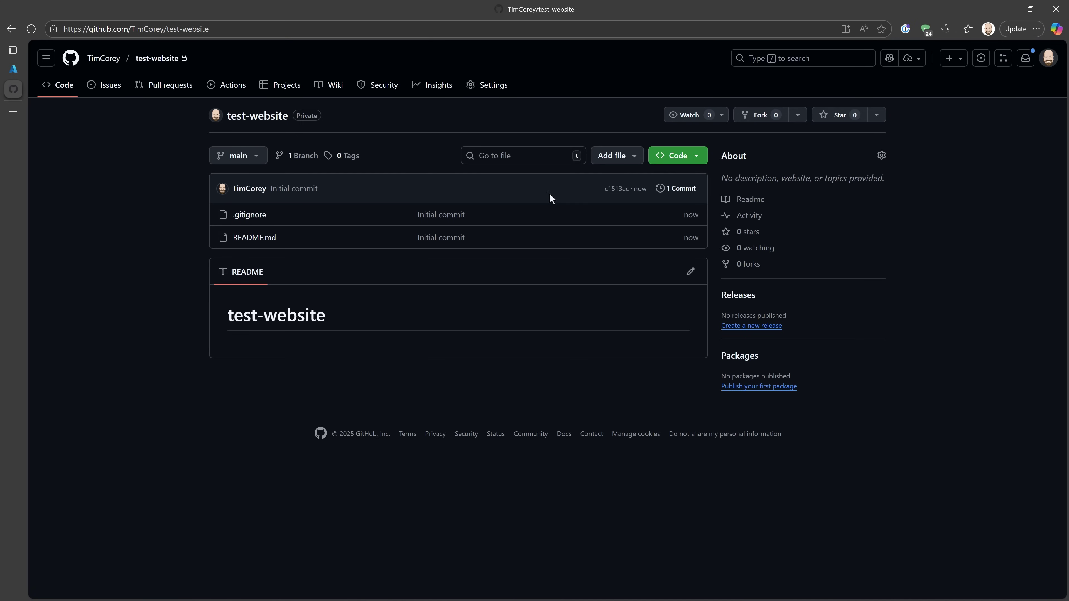
# Copy the HTTPS clone URL of the test-website repository.
pyautogui.click(681, 155)
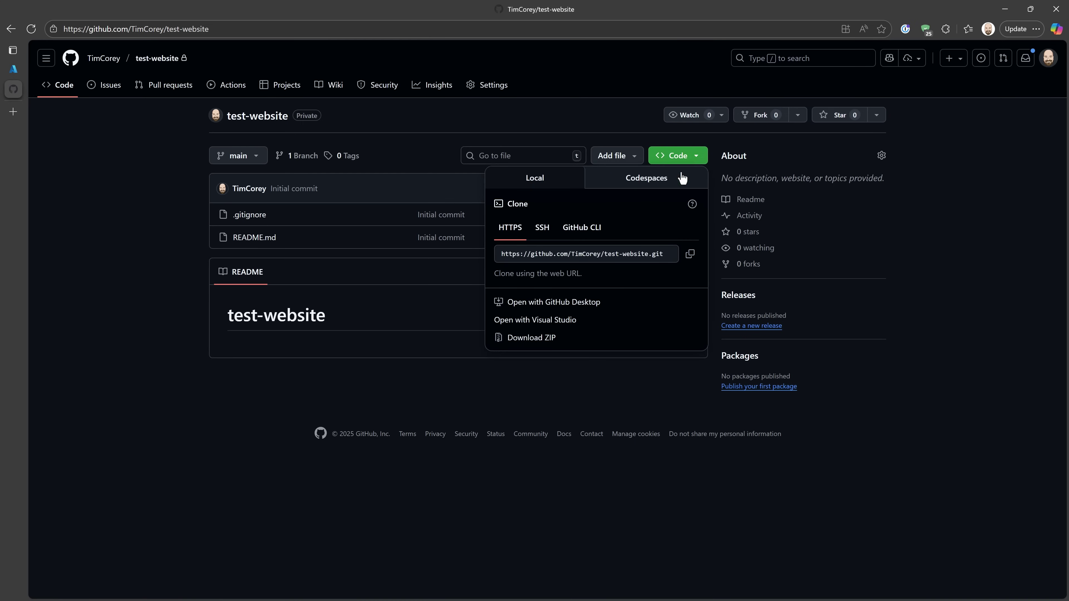
pyautogui.click(690, 254)
pyautogui.click(565, 383)
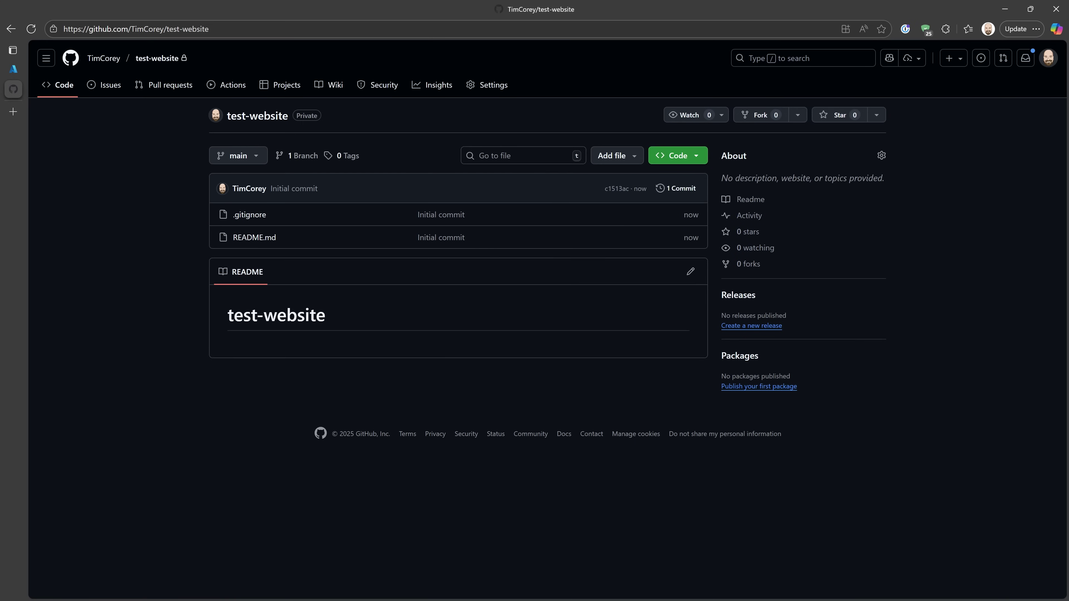
# Open a terminal in the D:\Temp folder and run git clone with the copied test-website.git URL.
pyautogui.hotkey('alt', 'Tab')
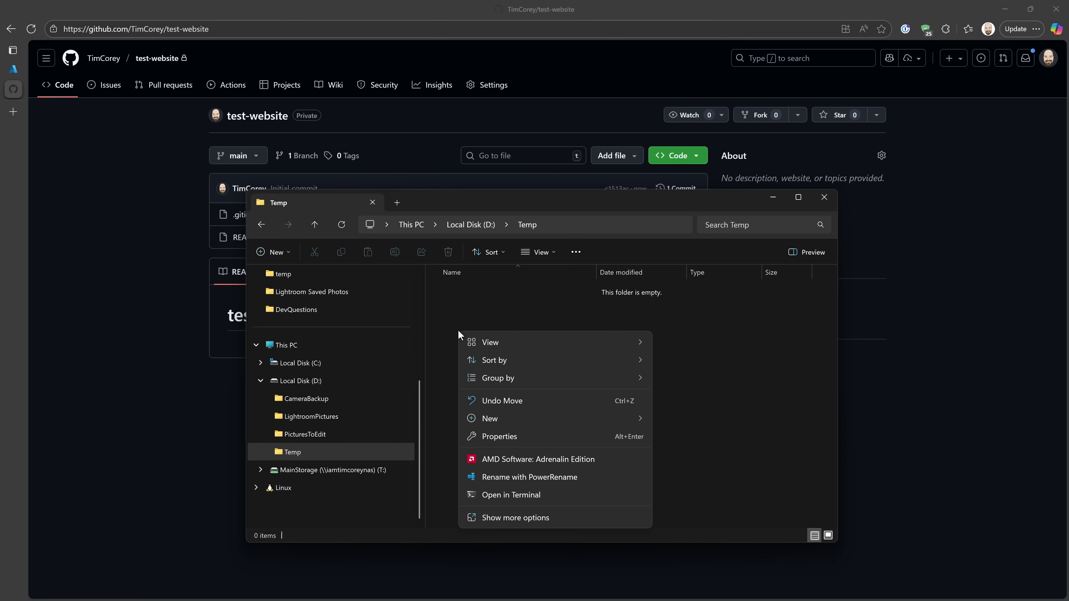
pyautogui.rightClick(458, 330)
pyautogui.click(529, 498)
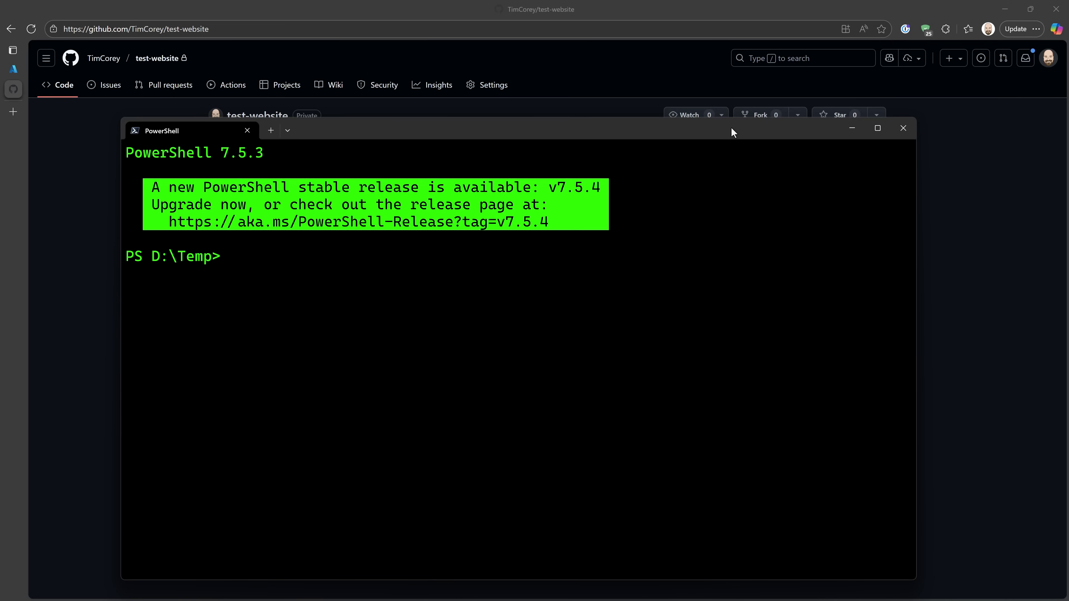
pyautogui.write('git clone')
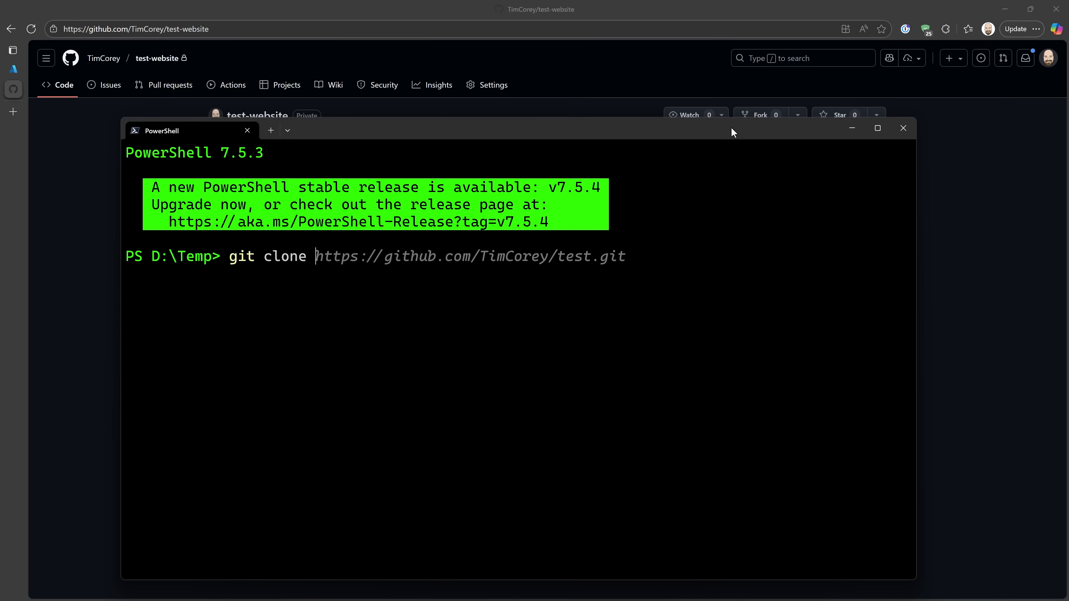
pyautogui.hotkey('ctrl', 'v')
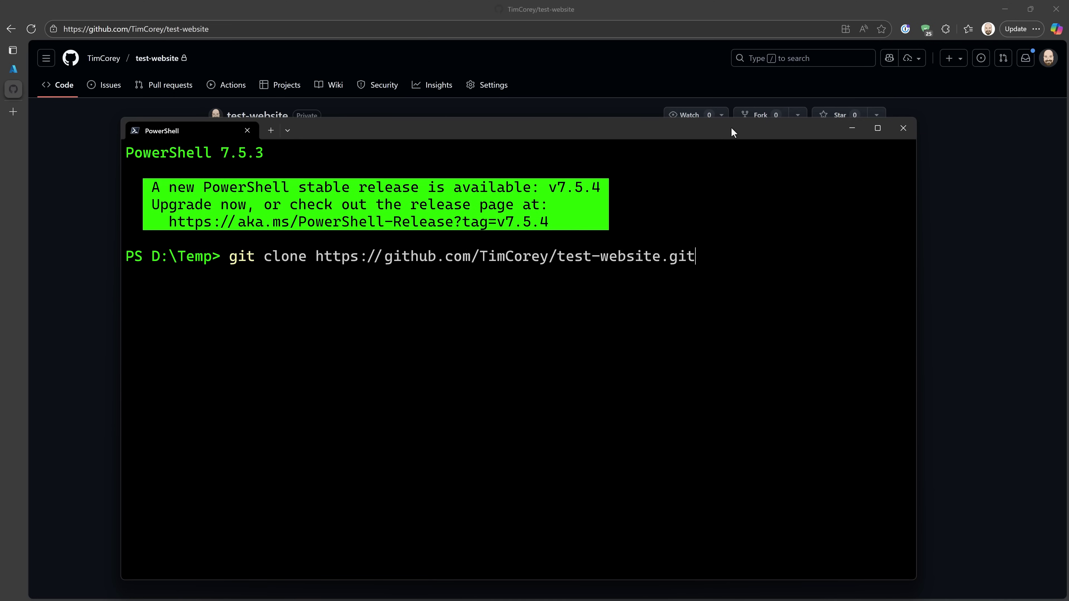
pyautogui.press('Return')
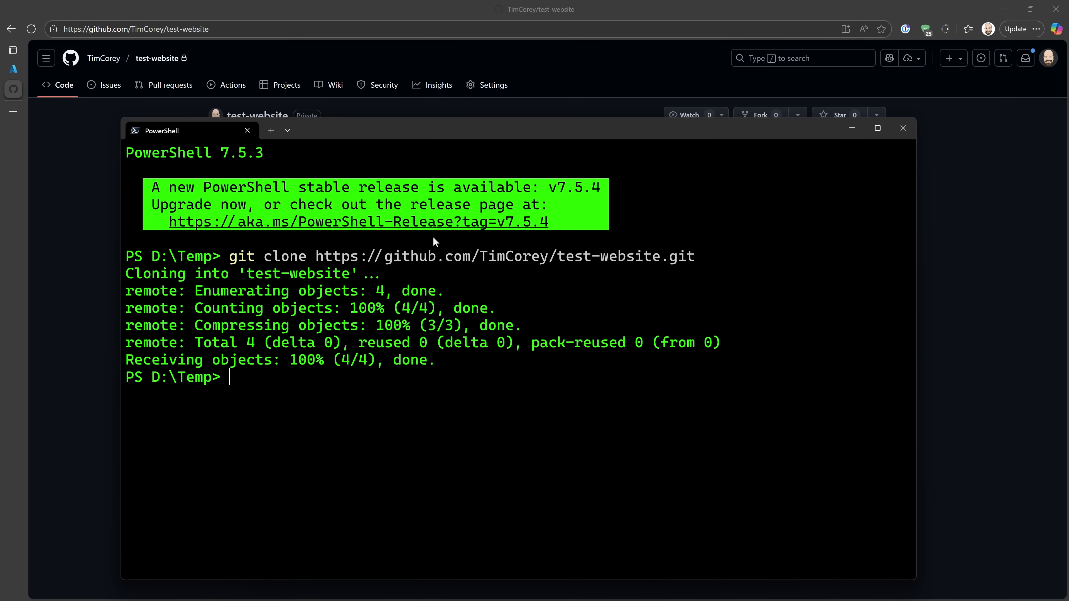
# Change into the test-website directory and clear the terminal with cls.
pyautogui.write('cd')
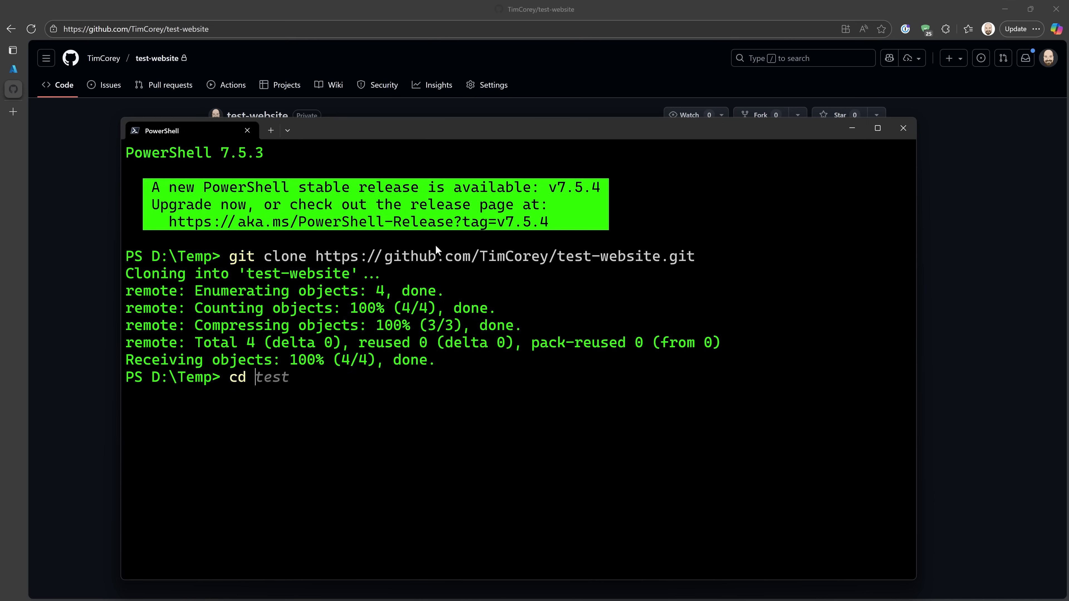
pyautogui.write(' test-website')
pyautogui.press('Return')
pyautogui.write('cls')
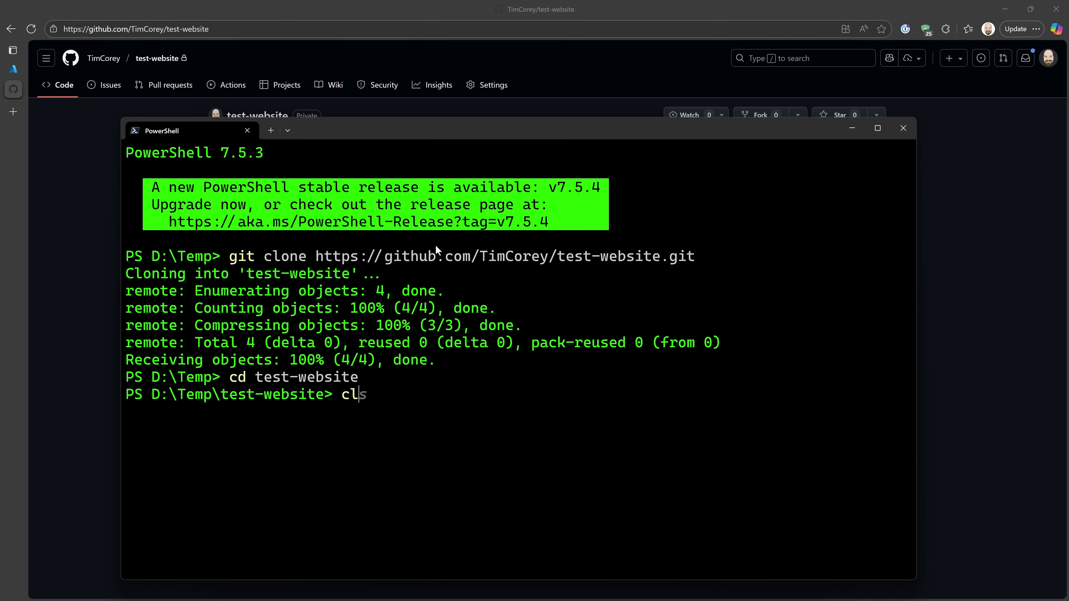
pyautogui.press('Return')
# List the files in the cloned test-website folder with dir.
pyautogui.write('ls')
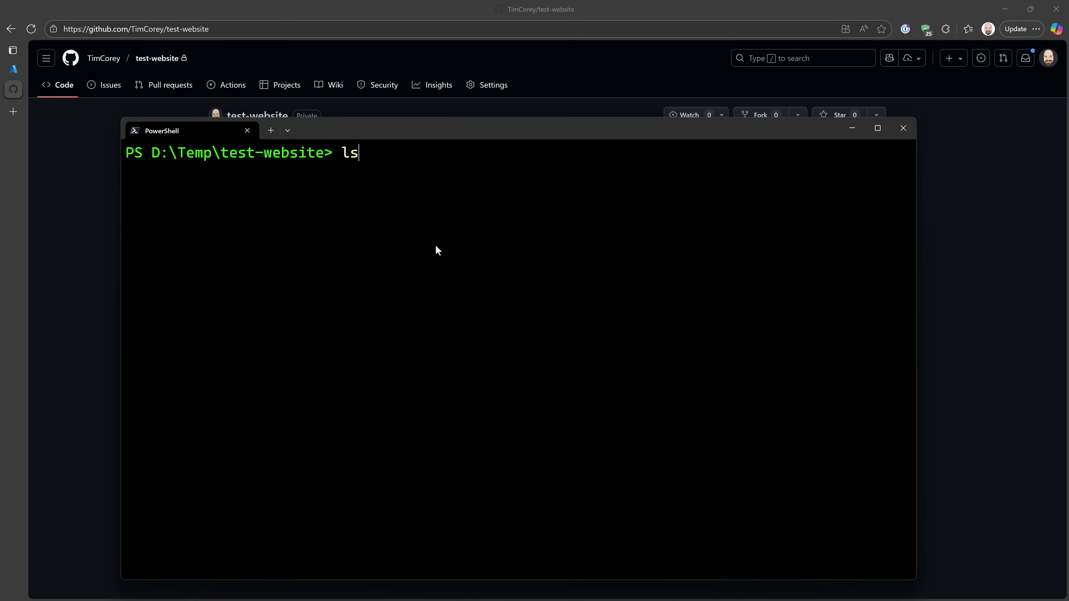
pyautogui.press('BackSpace')
pyautogui.press('BackSpace')
pyautogui.write('dir')
pyautogui.press('Return')
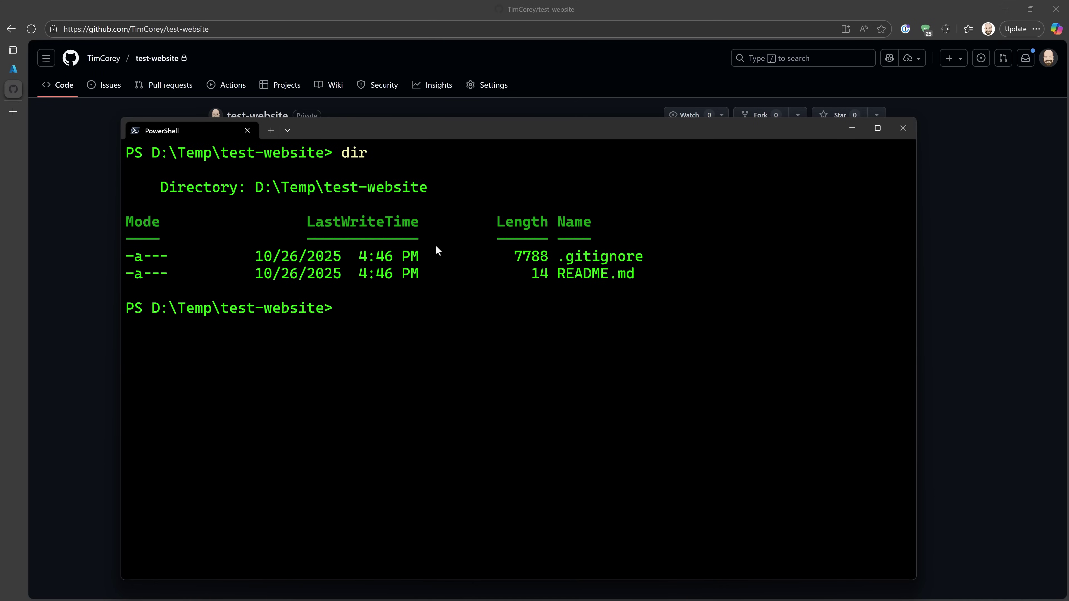
# Open the current folder in Visual Studio Code with "code .", enlarge the interface two levels and close the Welcome page.
pyautogui.write('code .')
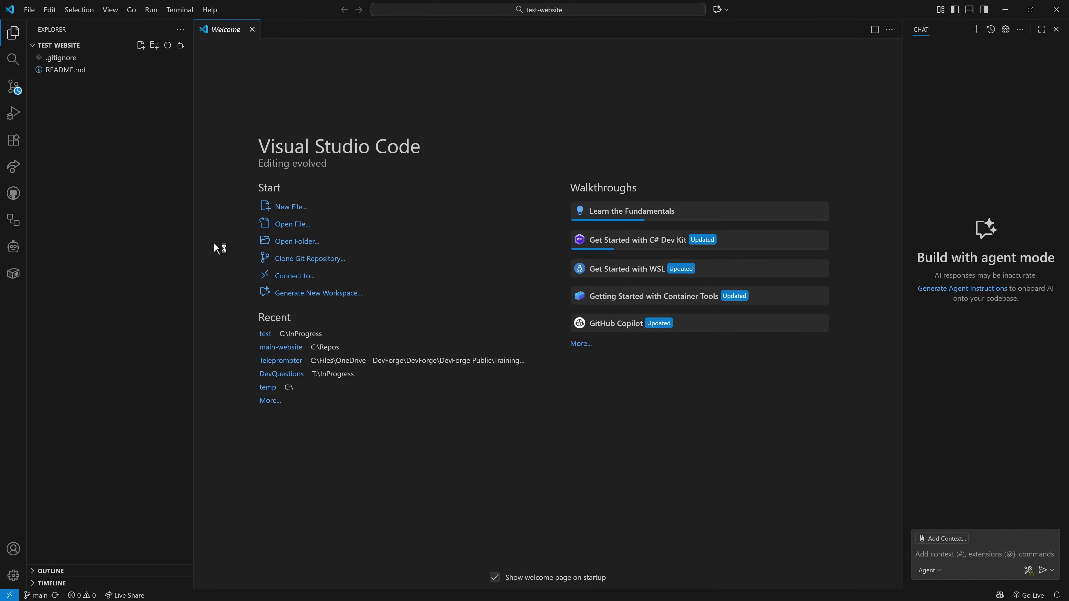
pyautogui.hotkey('ctrl', '=')
pyautogui.hotkey('ctrl', '=')
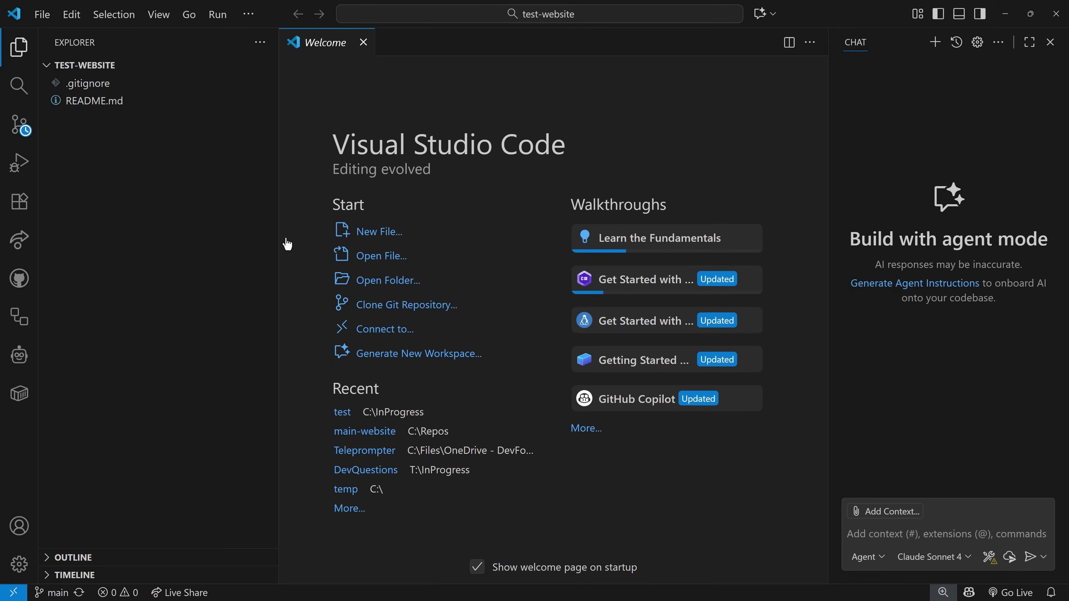
pyautogui.click(364, 42)
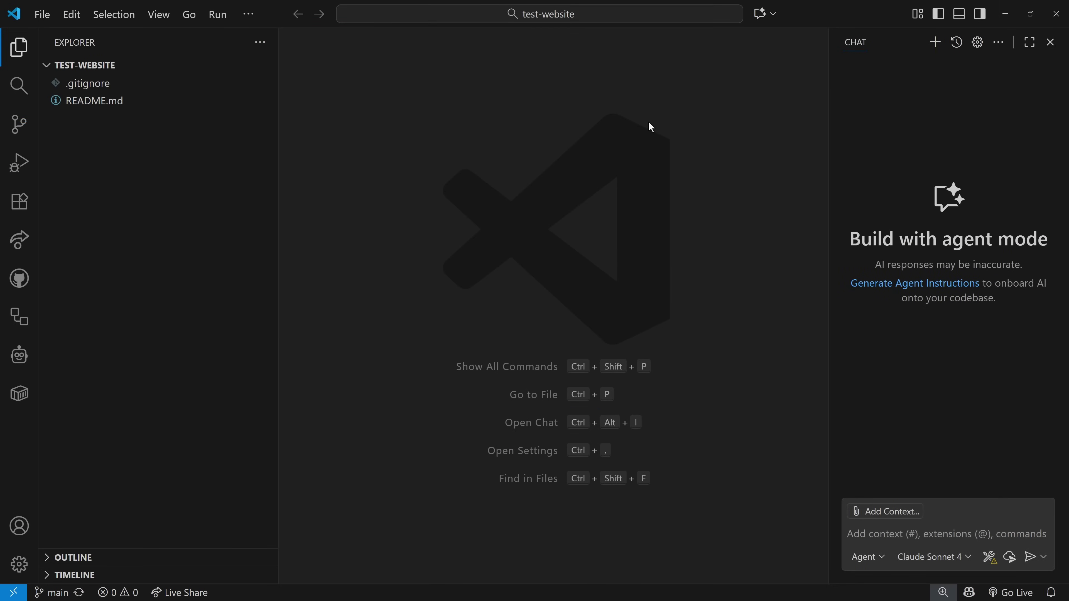
# Create a new file named index.html in the test-website folder.
pyautogui.click(203, 65)
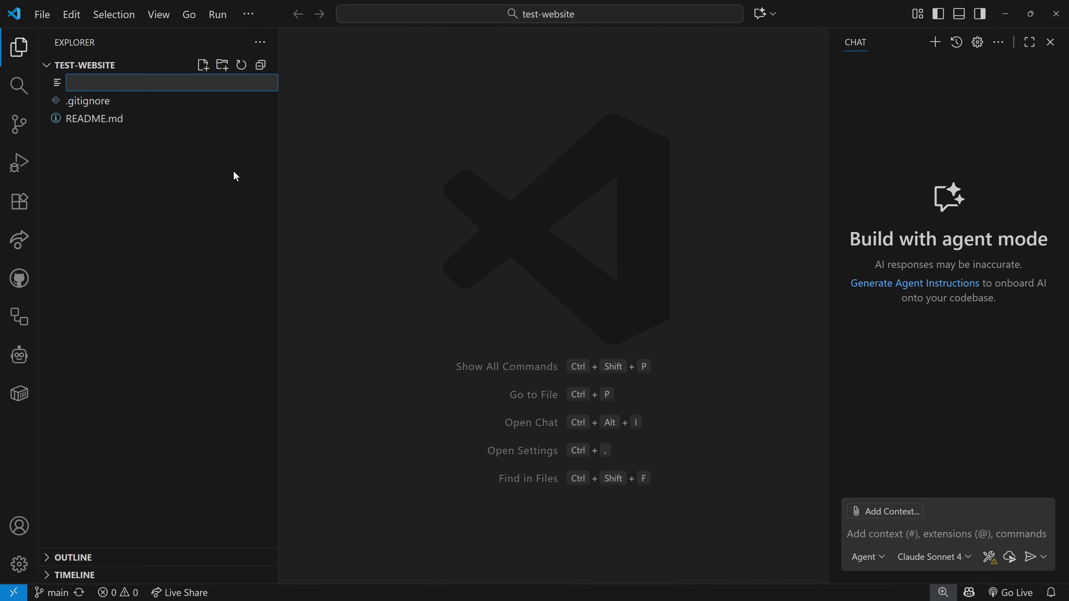
pyautogui.write('index.html')
pyautogui.press('Return')
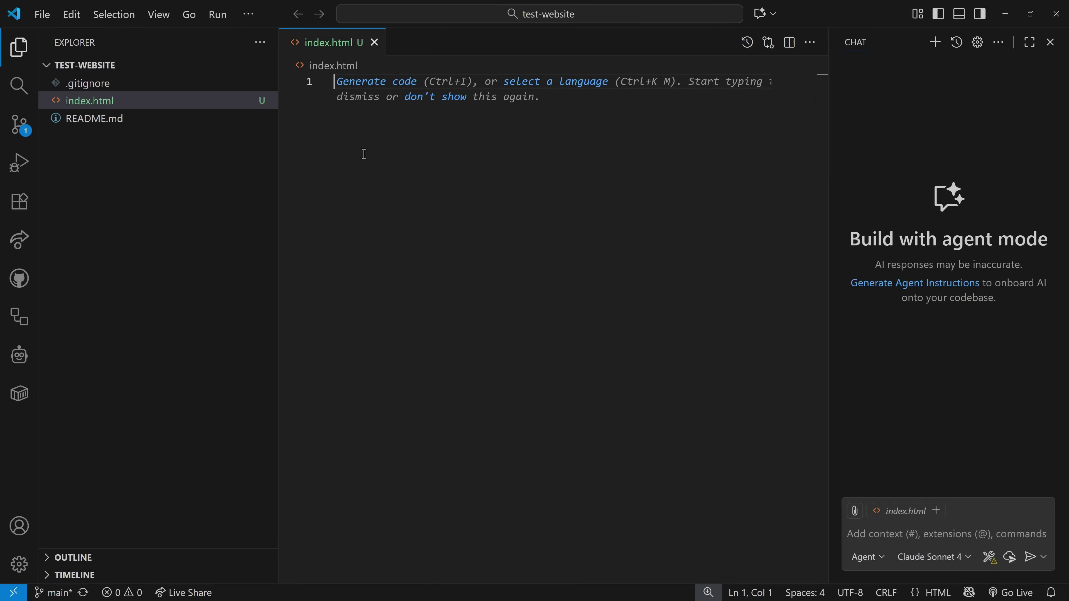
# Insert the html:5 Emmet boilerplate into index.html and close the chat pane.
pyautogui.write('ht')
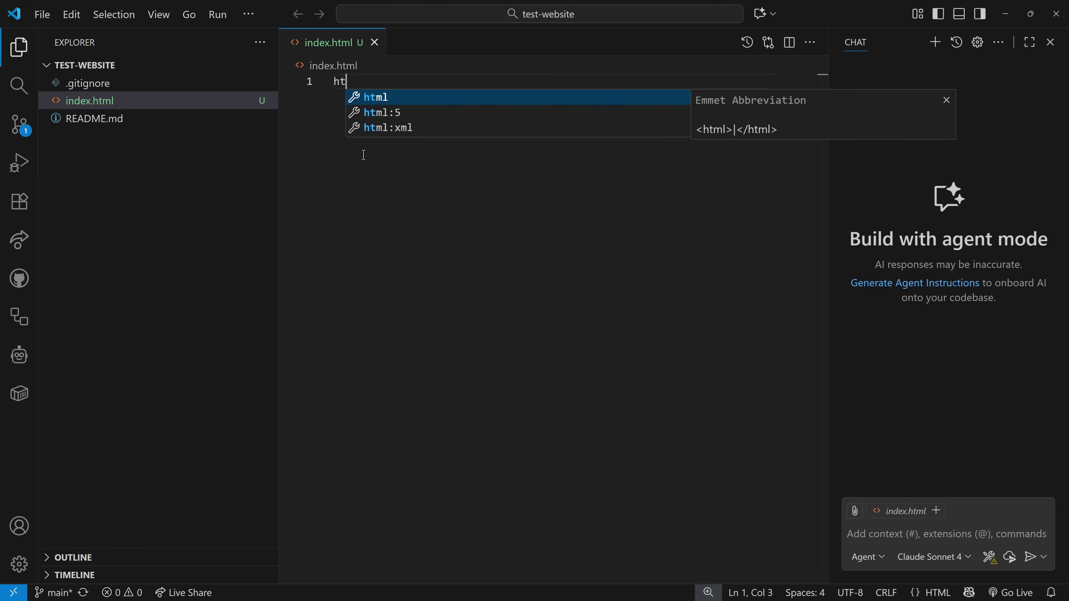
pyautogui.press('Down')
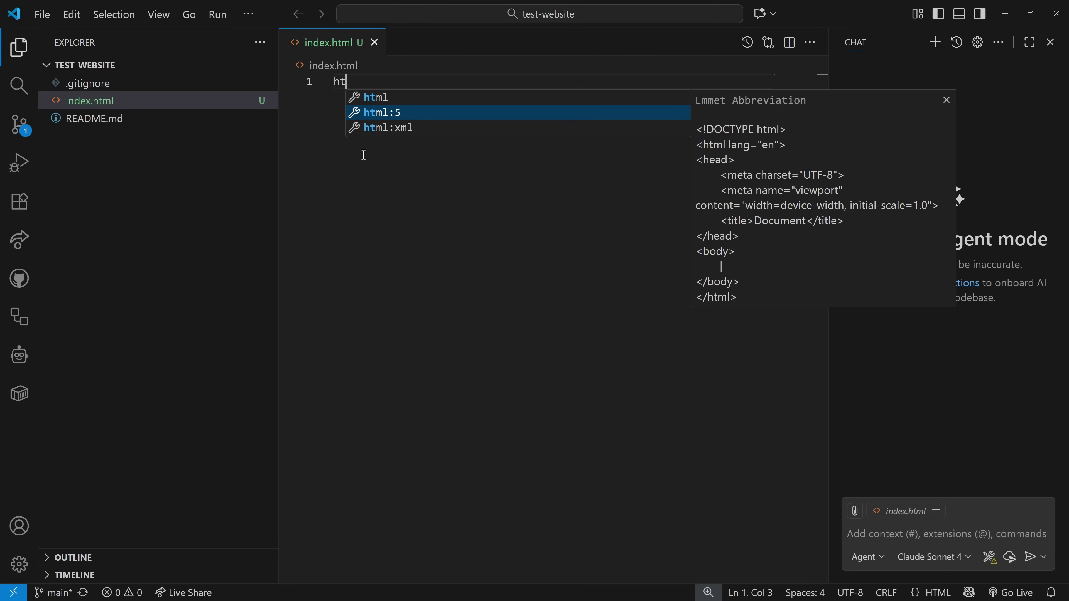
pyautogui.press('Return')
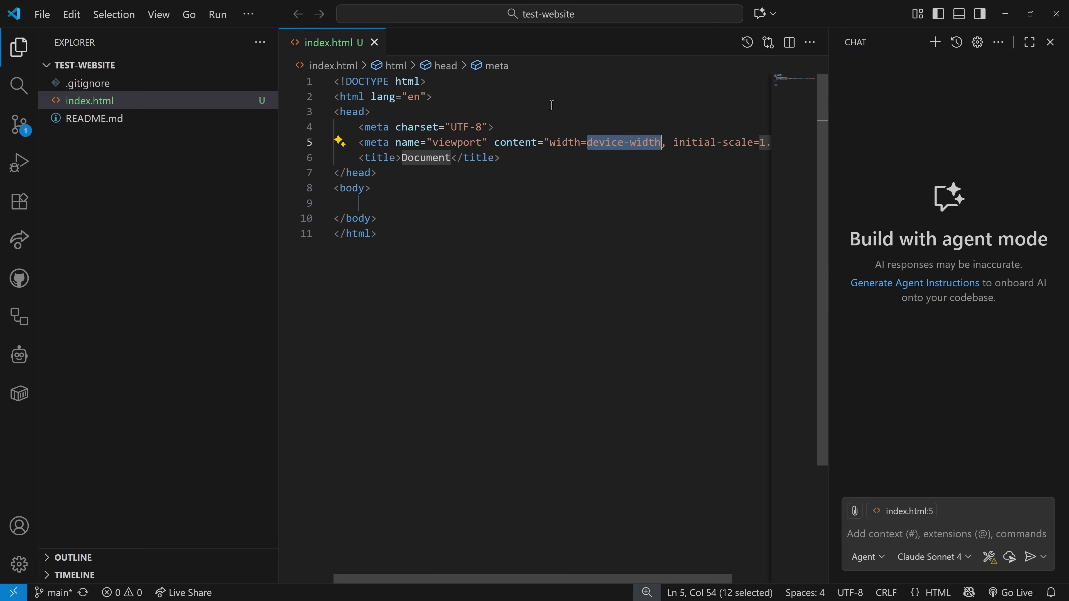
pyautogui.click(1050, 42)
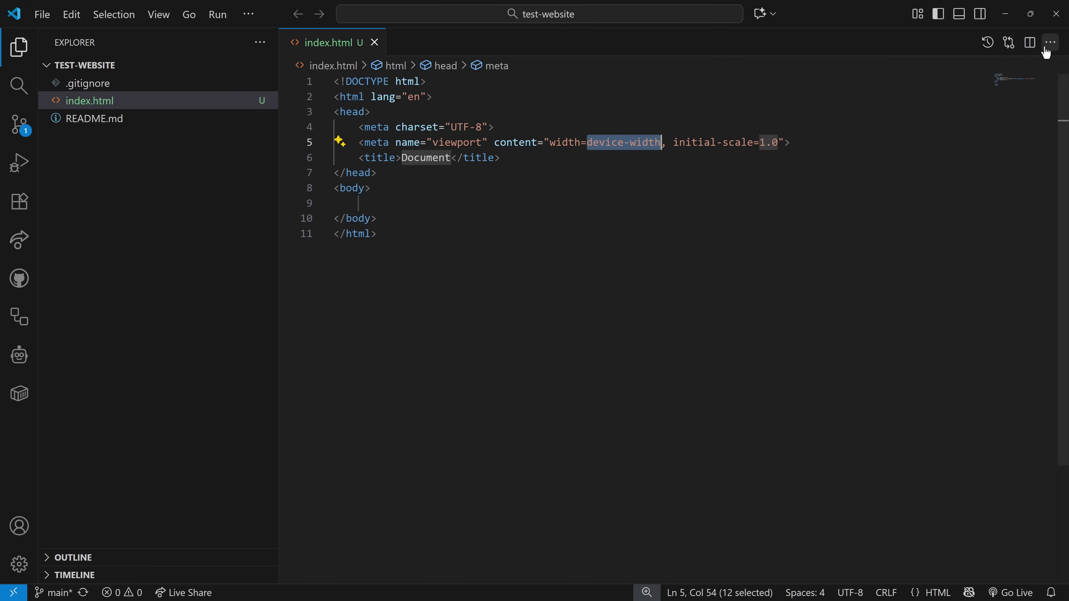
# Set the text of the page's title element to "Test Site".
pyautogui.click(558, 188)
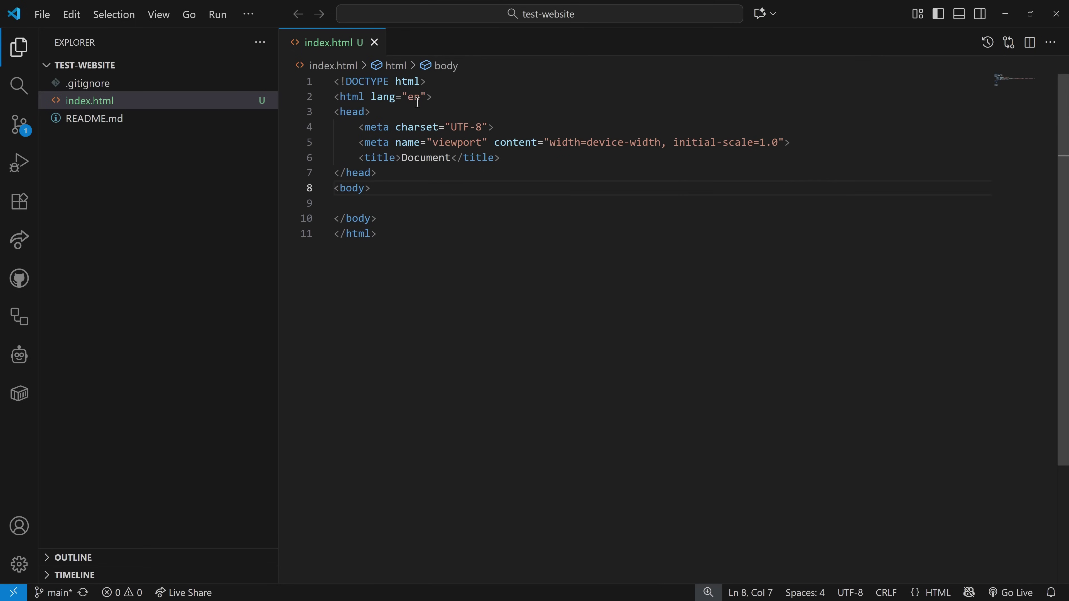
pyautogui.doubleClick(436, 158)
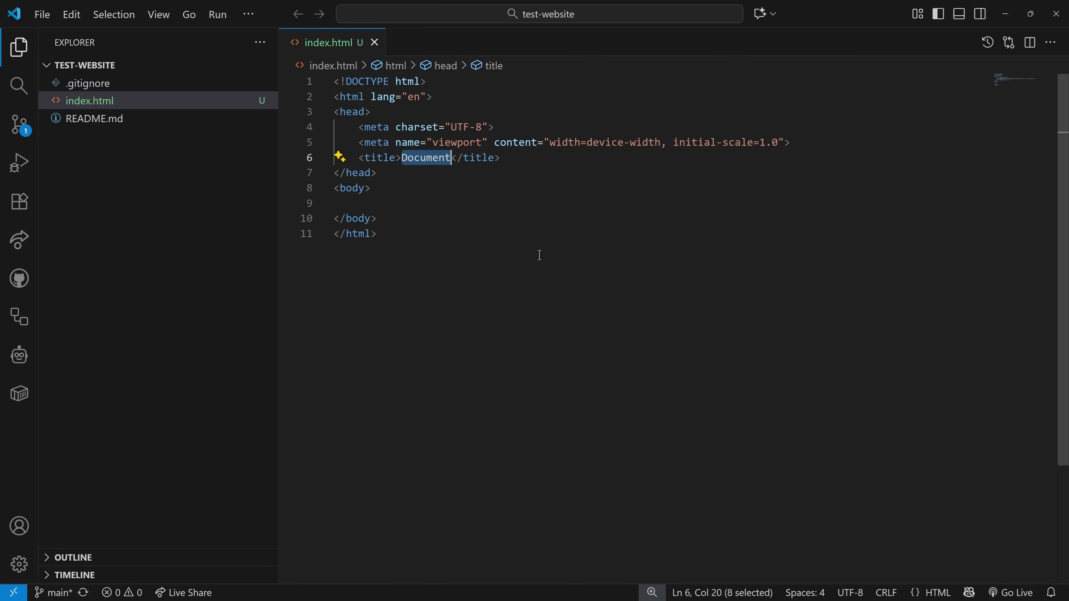
pyautogui.write('Test Site')
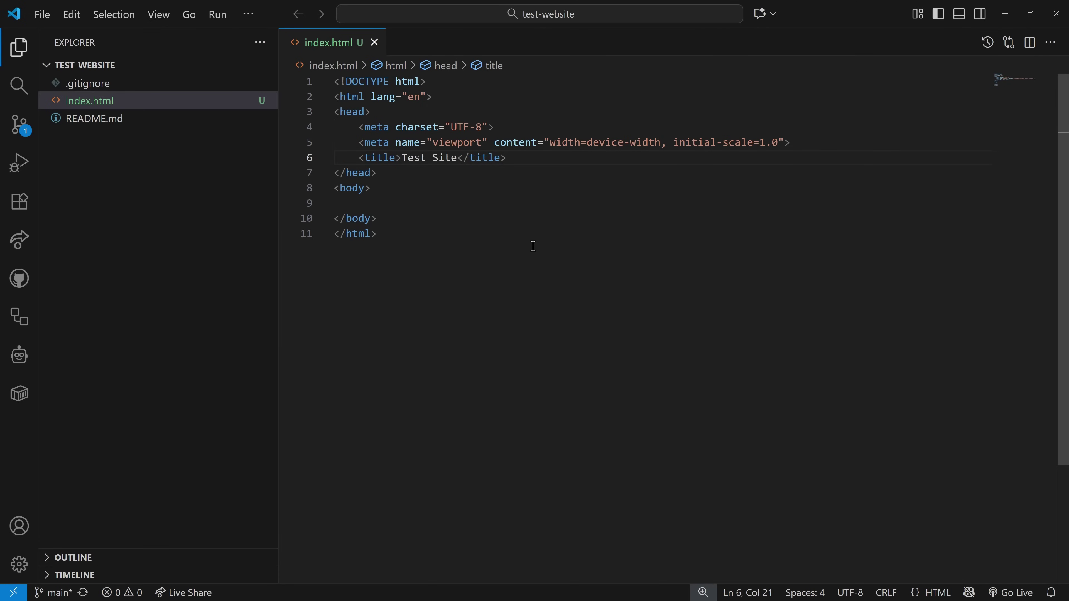
# Add an h1 heading reading "Test Website" inside the body of index.html.
pyautogui.click(410, 195)
pyautogui.click(433, 209)
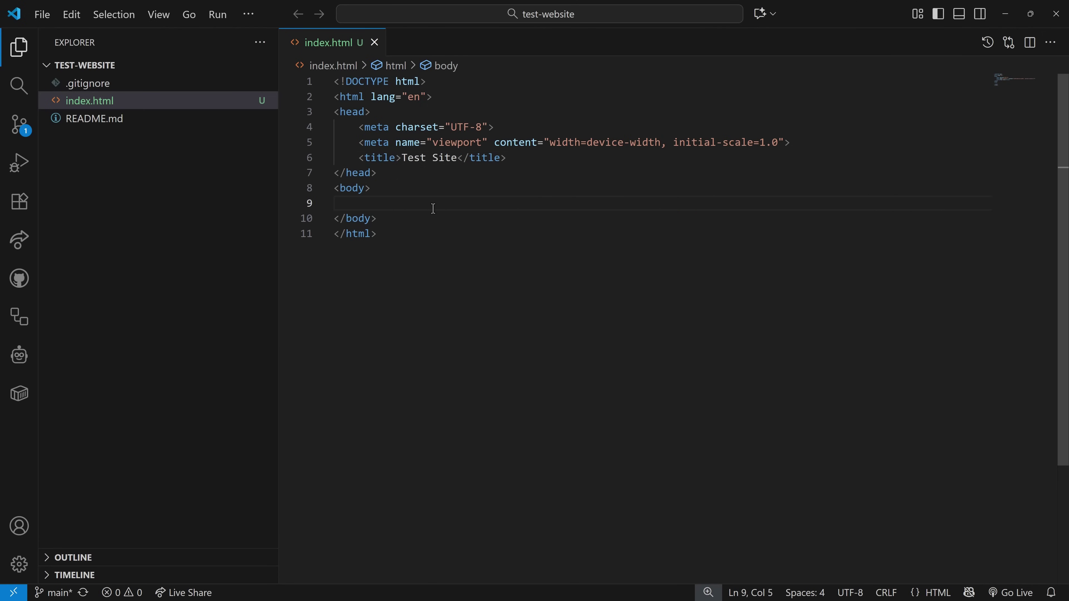
pyautogui.write('<h1>')
pyautogui.write('Test Websi')
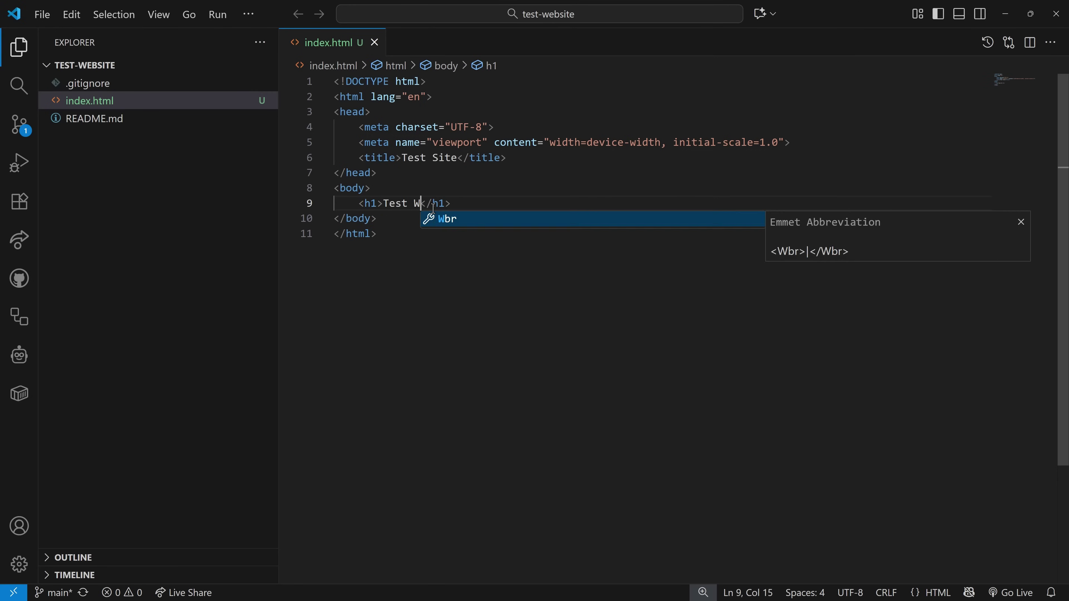
pyautogui.write('te')
pyautogui.press('End')
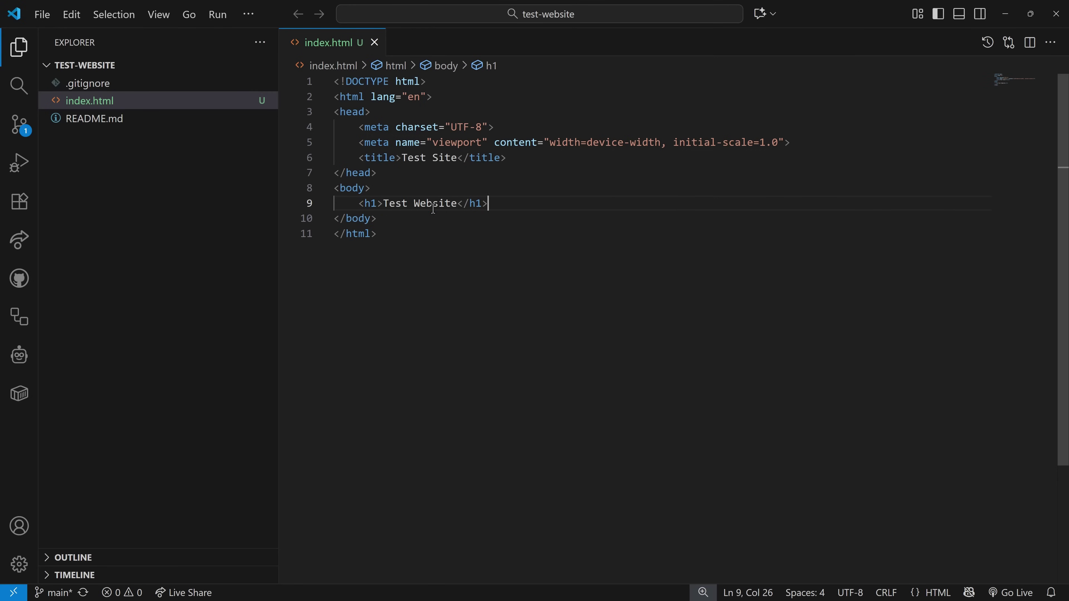
# Add a paragraph below the heading with the text "This is our test website." on its own line.
pyautogui.press('Return')
pyautogui.write('p')
pyautogui.press('BackSpace')
pyautogui.write('f')
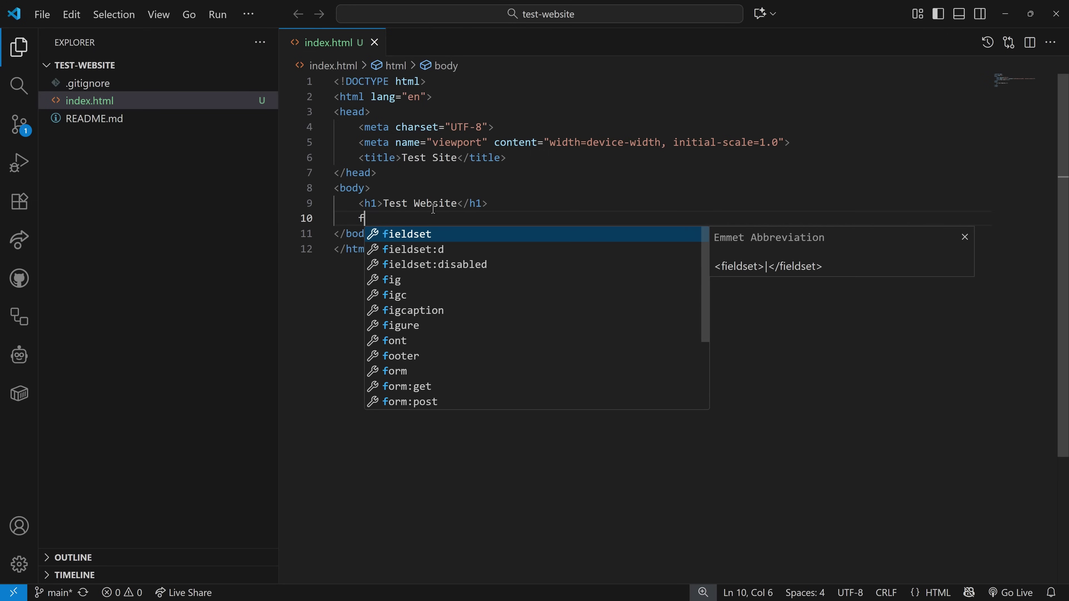
pyautogui.press('BackSpace')
pyautogui.write('p')
pyautogui.press('Tab')
pyautogui.press('Return')
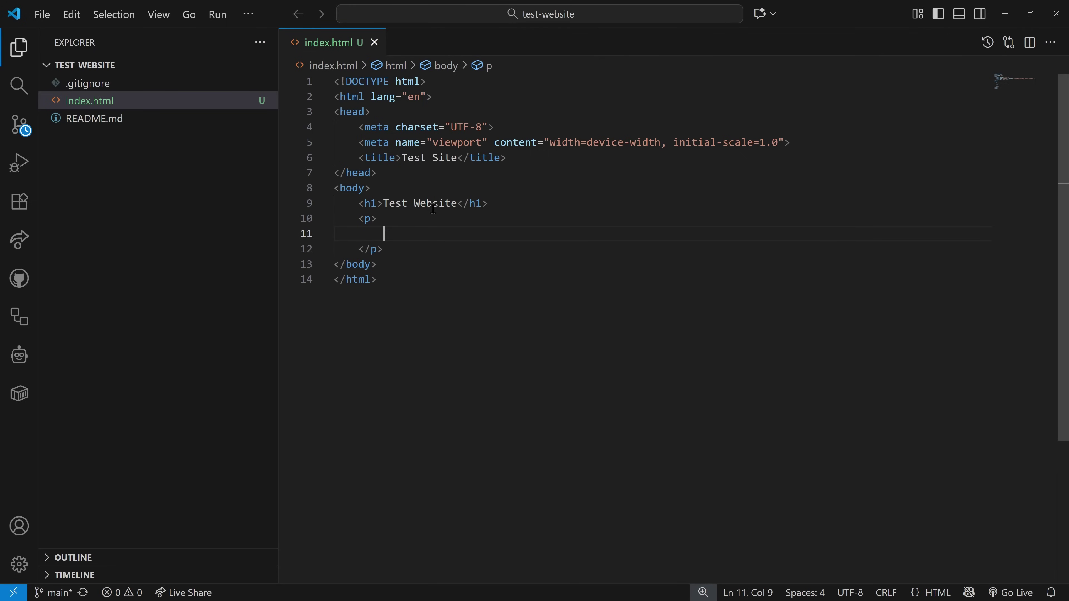
pyautogui.write('Thisis')
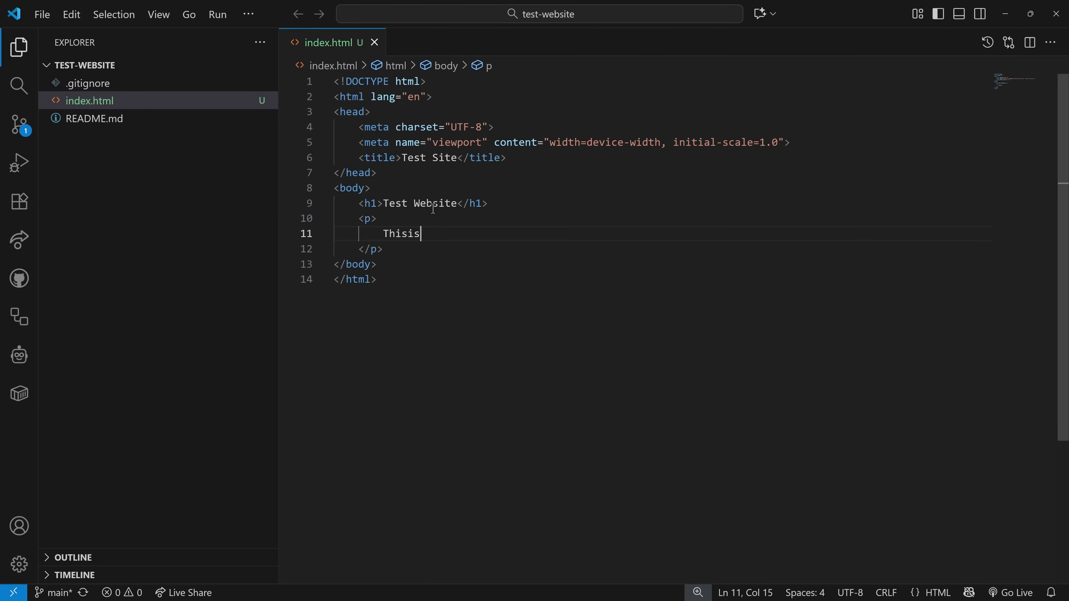
pyautogui.press('BackSpace')
pyautogui.press('BackSpace')
pyautogui.write('is our test w')
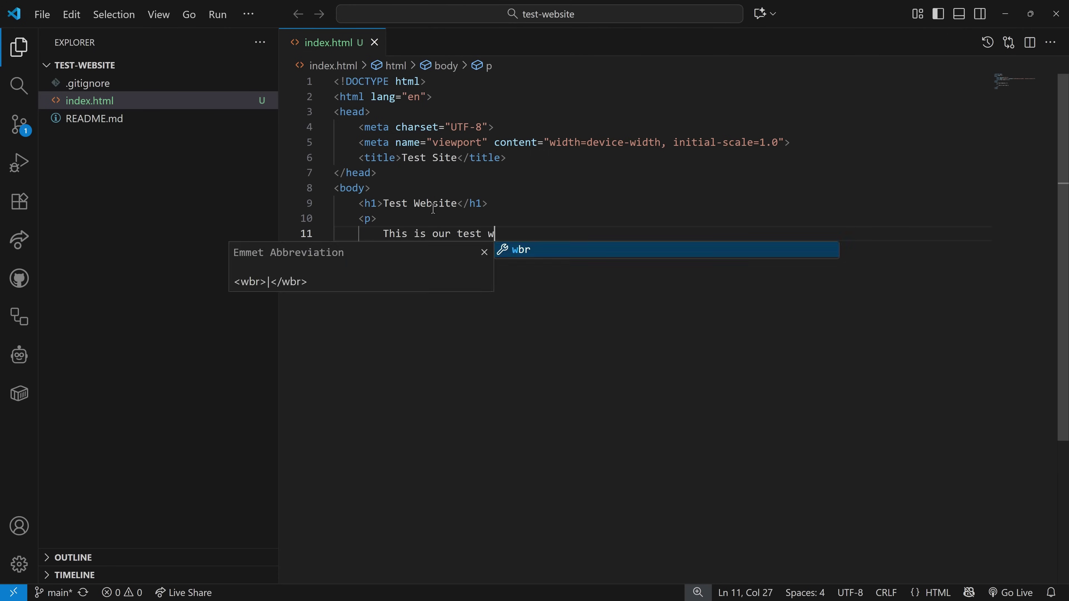
pyautogui.write('ebsite.')
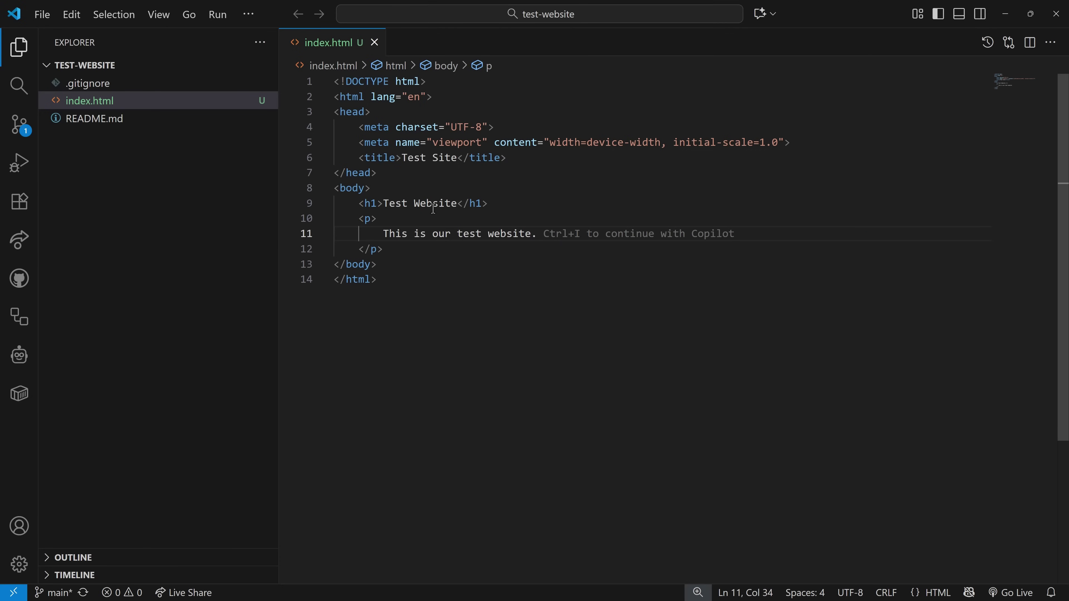
pyautogui.click(593, 297)
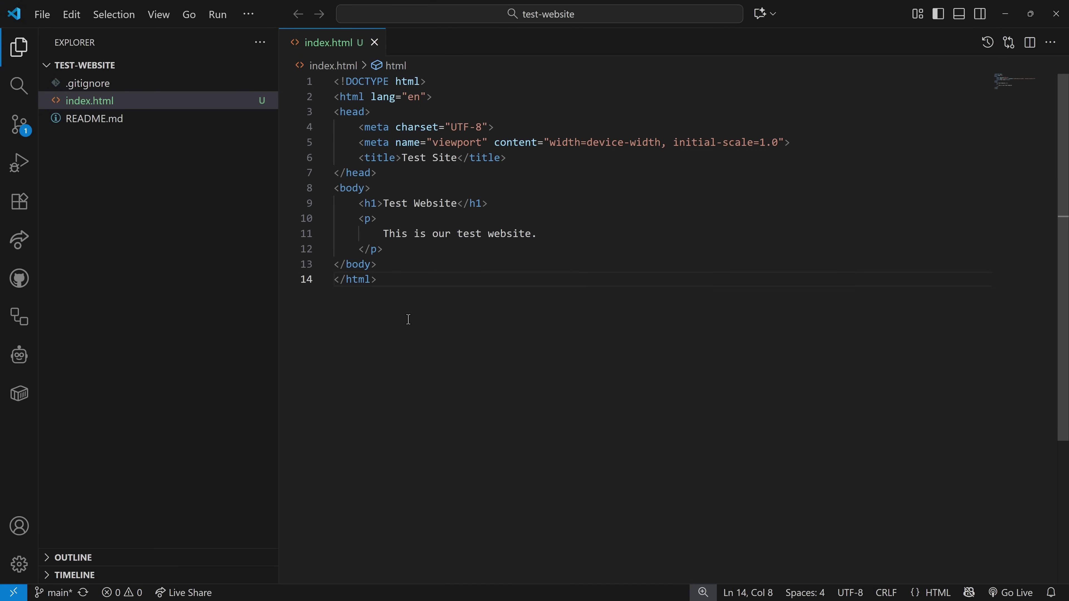
# Commit index.html with the message "Initial Code Commit" and sync it to the remote repository.
pyautogui.click(37, 134)
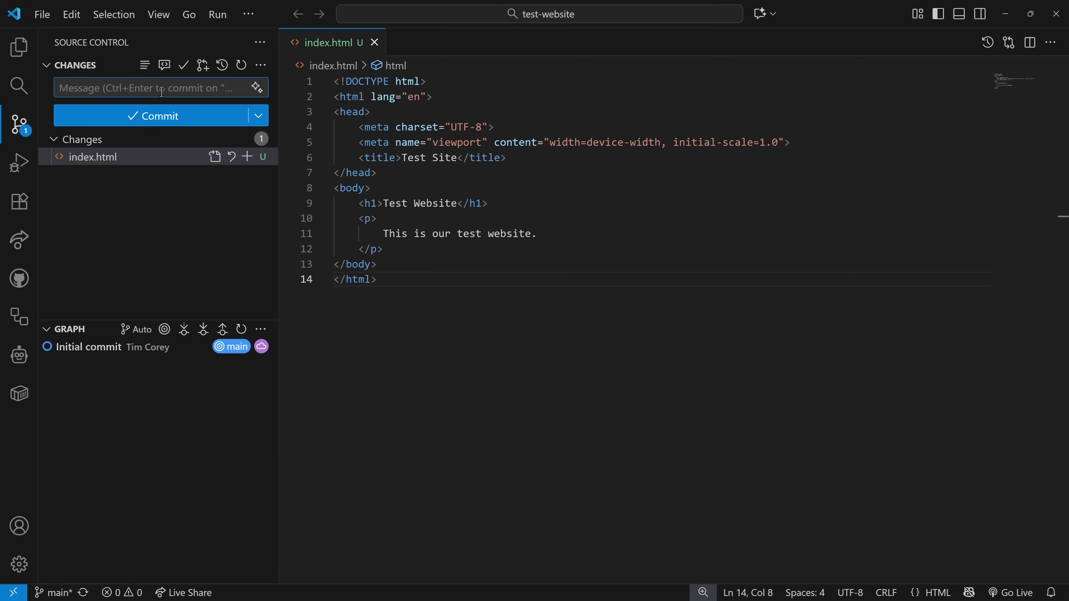
pyautogui.write('Initial Code')
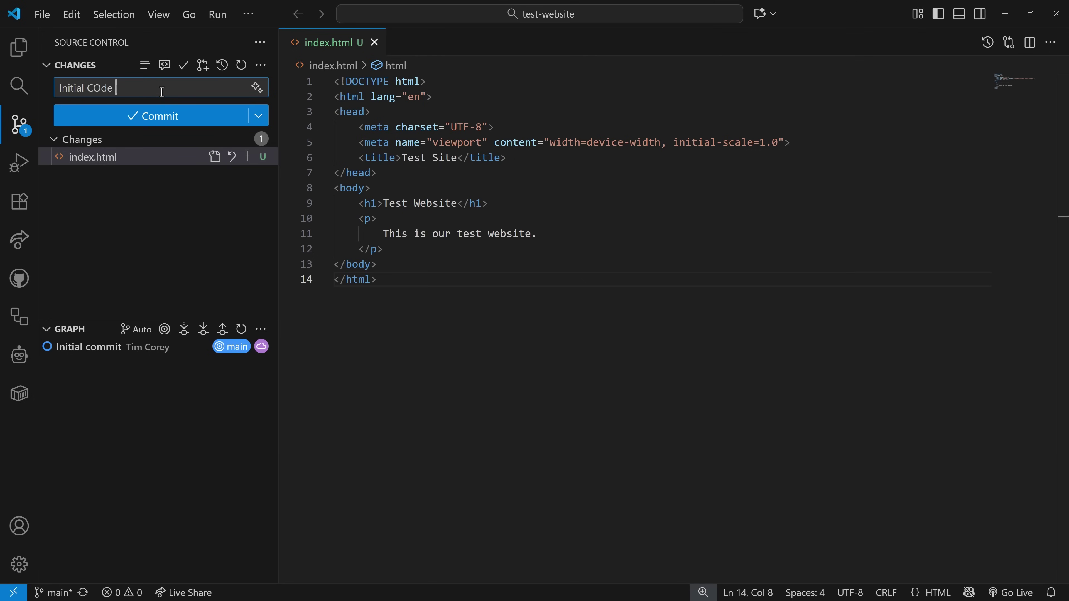
pyautogui.press('BackSpace')
pyautogui.press('BackSpace')
pyautogui.press('BackSpace')
pyautogui.write('oc')
pyautogui.press('BackSpace')
pyautogui.write('de Commit')
pyautogui.click(162, 115)
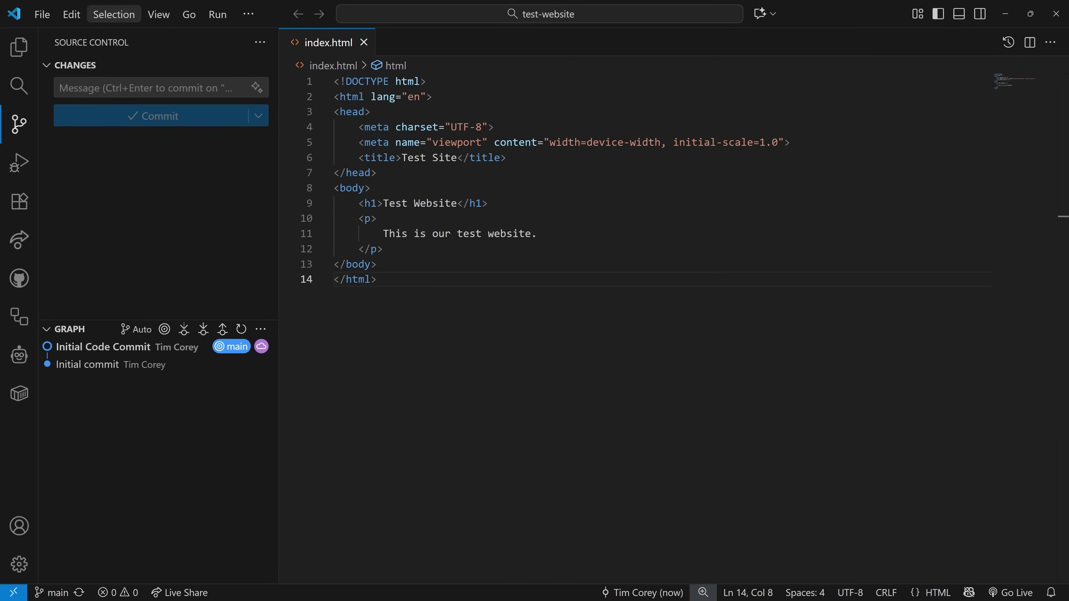
# Clear the editor, terminal and file windows away from the browser and reload the test-website repository page on GitHub.
pyautogui.click(19, 47)
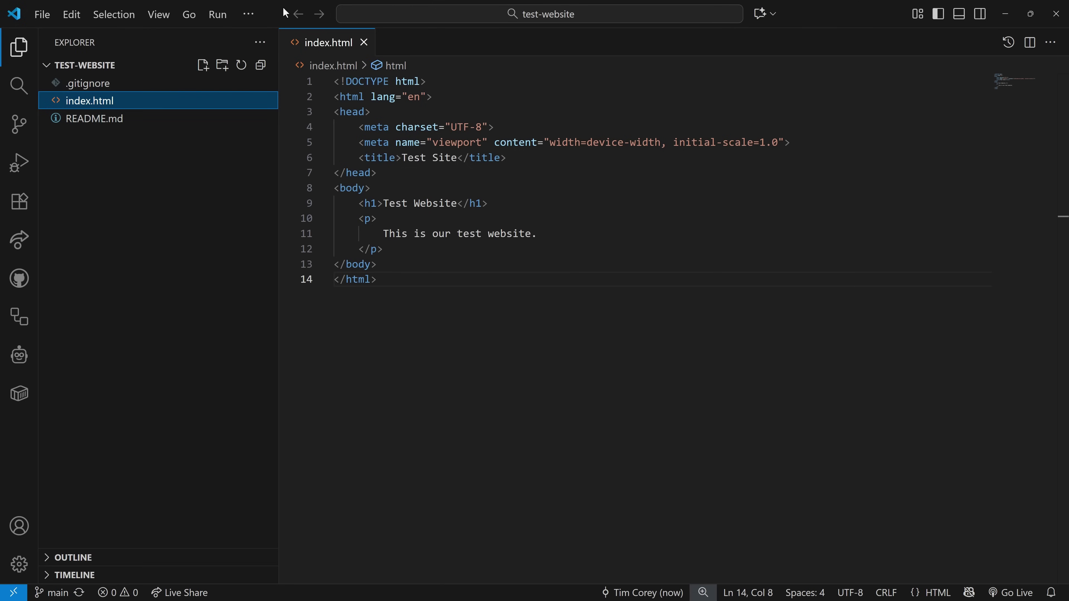
pyautogui.moveTo(275, 17); pyautogui.dragTo(1068, 200)
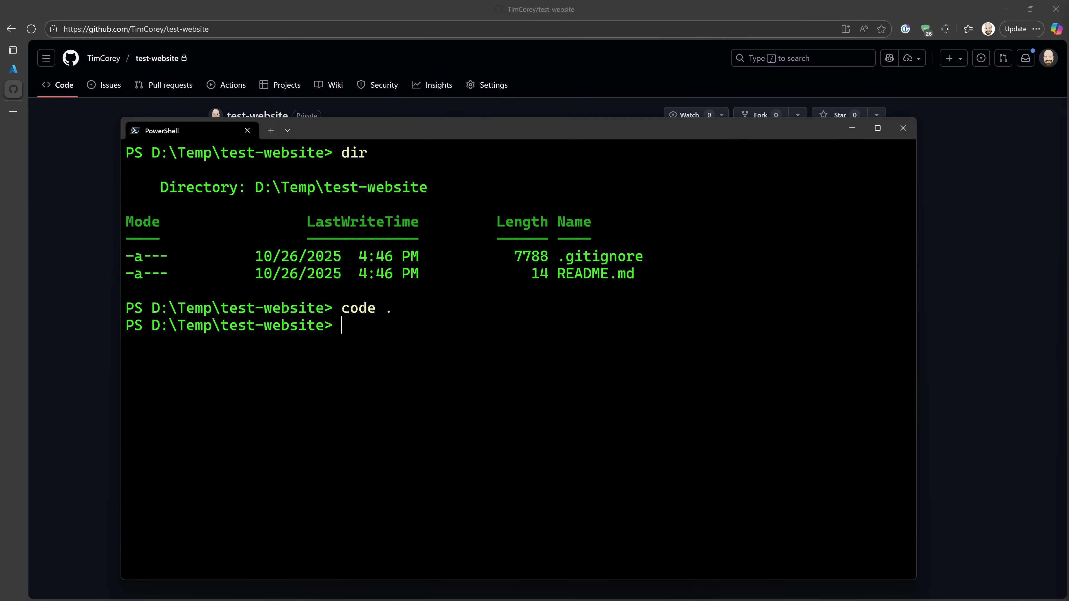
pyautogui.click(914, 129)
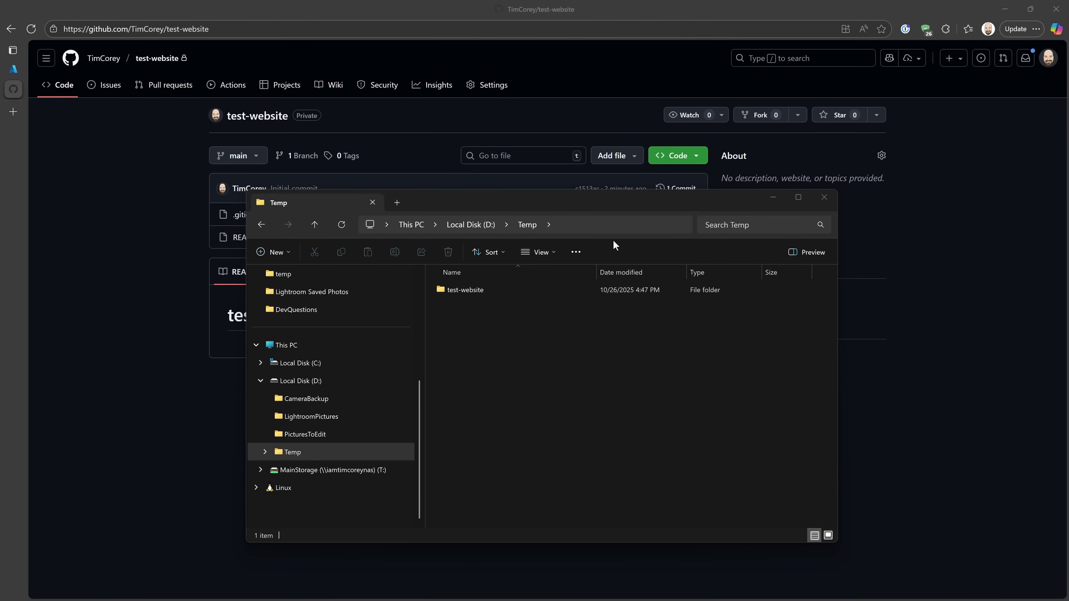
pyautogui.click(772, 197)
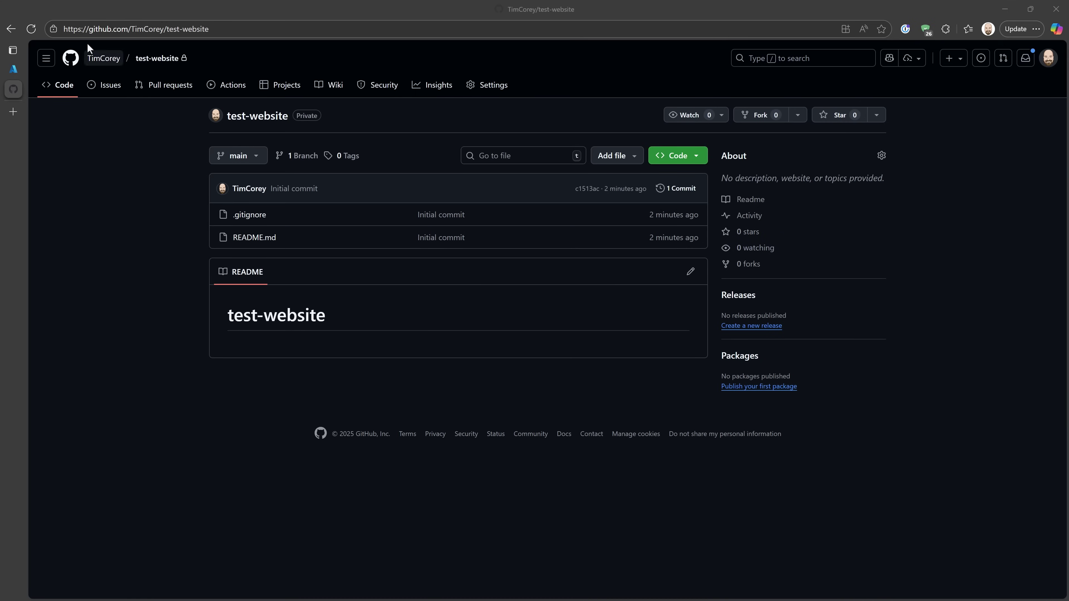
pyautogui.click(31, 29)
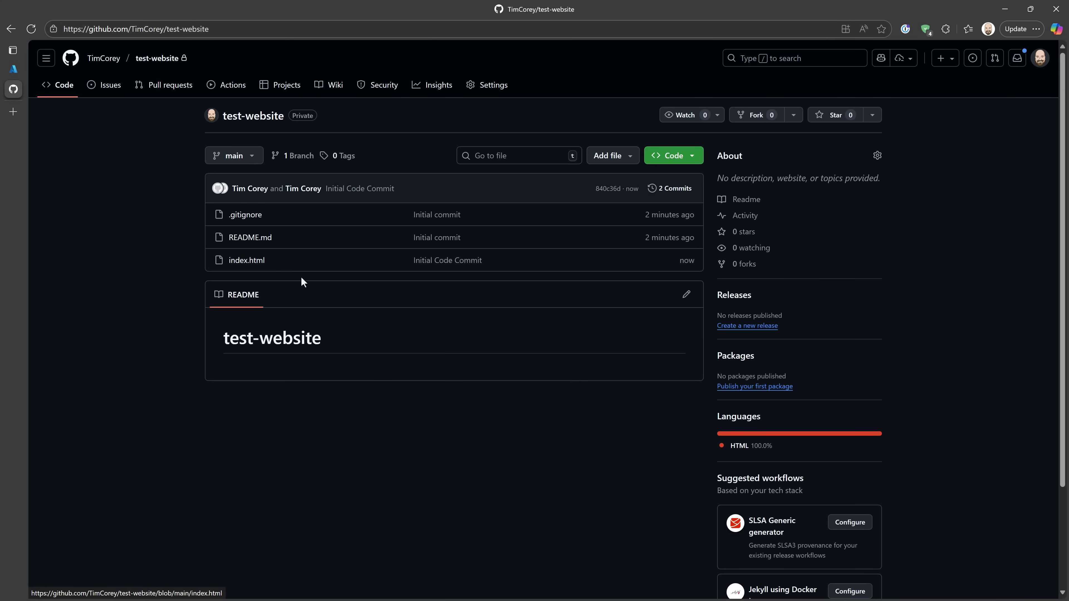
# Switch to the Azure portal, start creating a resource and search the marketplace for "static web app".
pyautogui.click(19, 69)
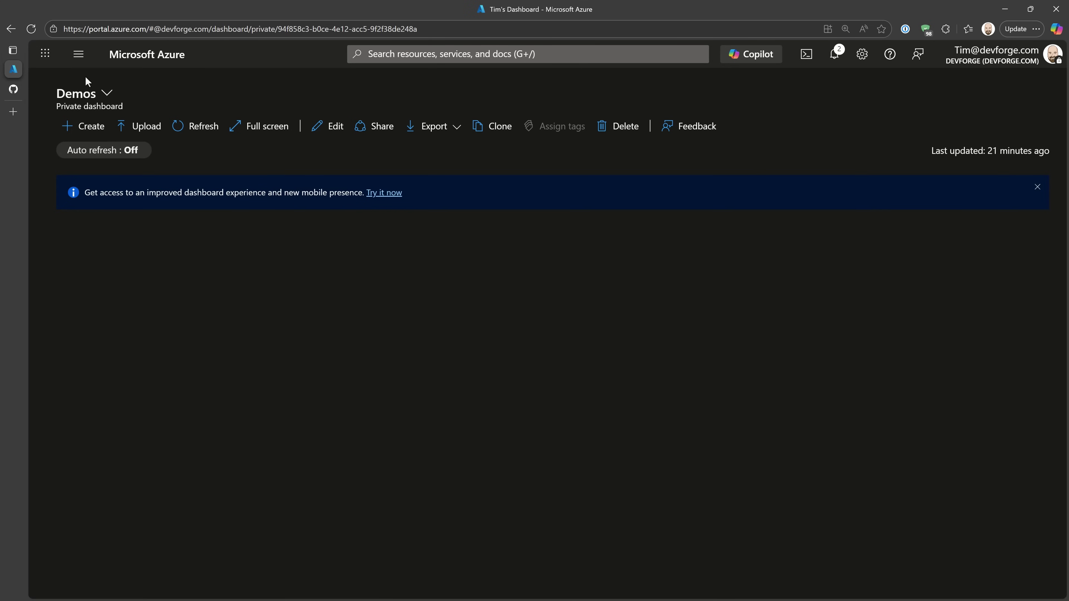
pyautogui.click(79, 54)
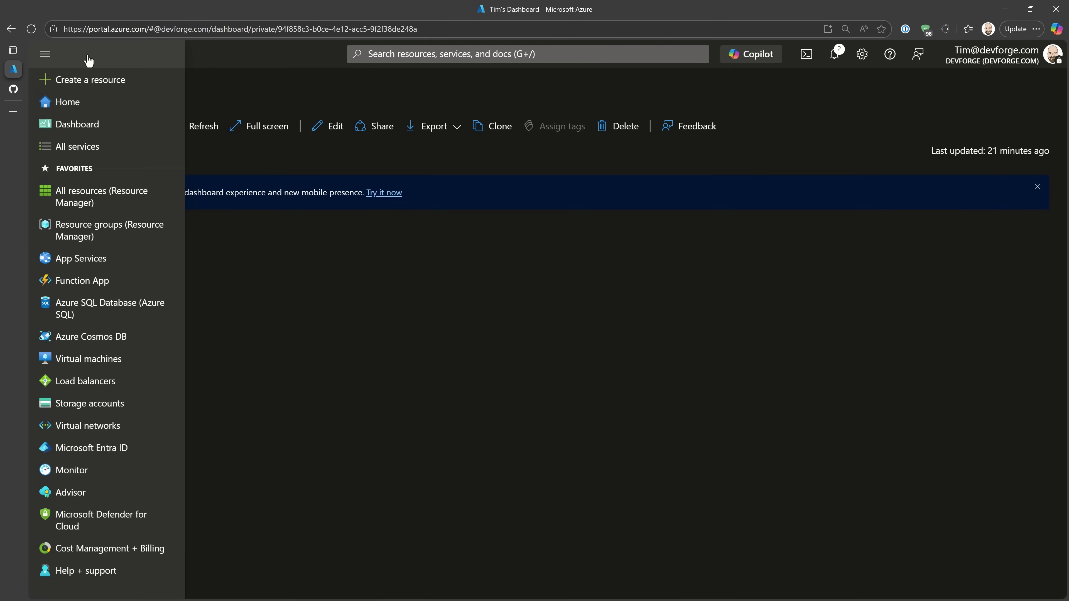
pyautogui.click(88, 79)
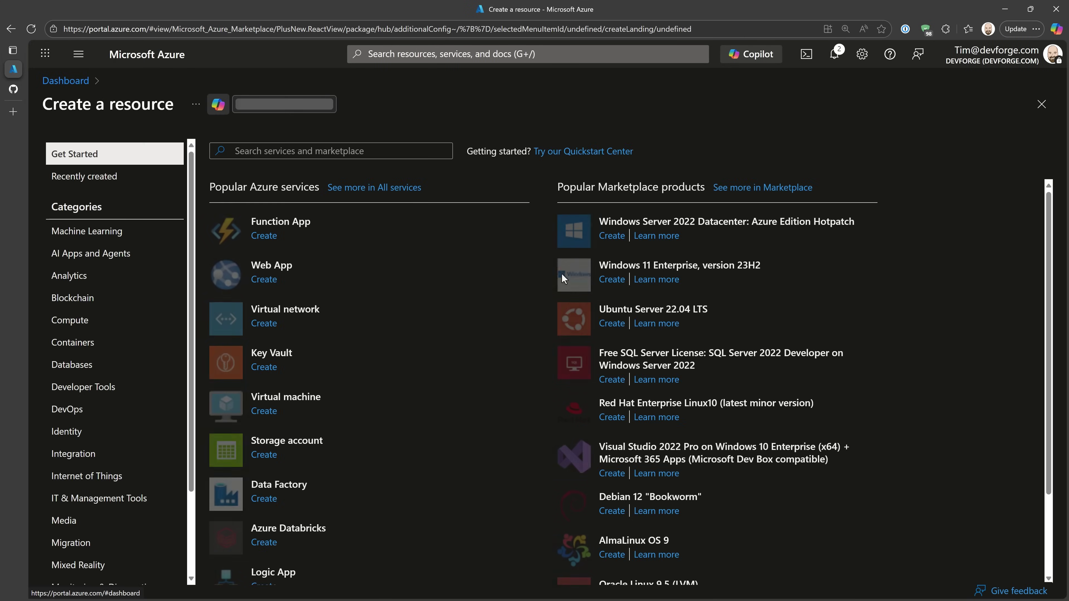
pyautogui.click(368, 157)
pyautogui.write('static web app')
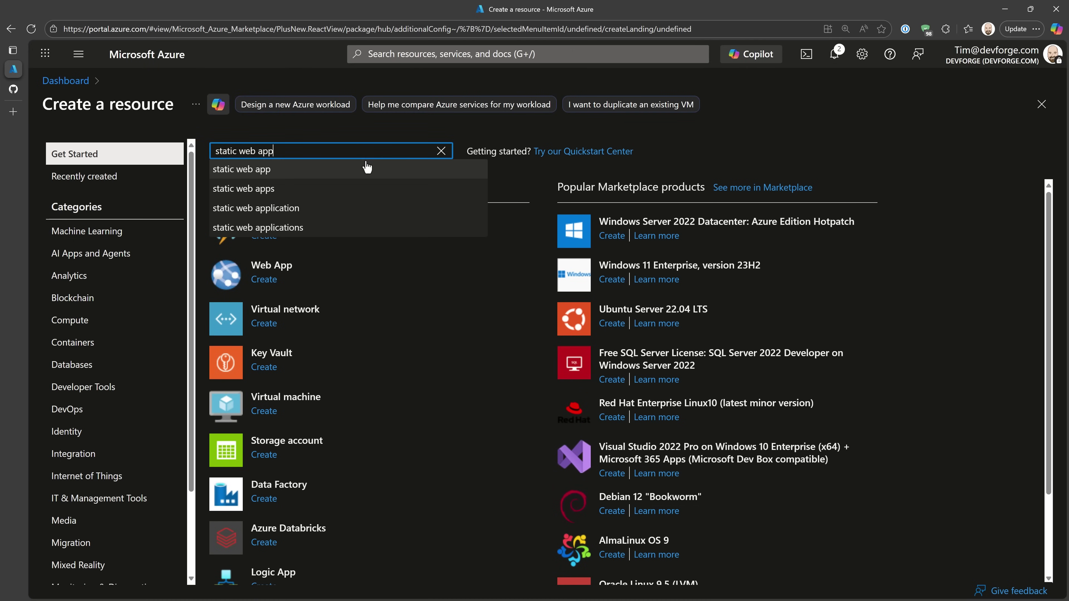
pyautogui.click(366, 166)
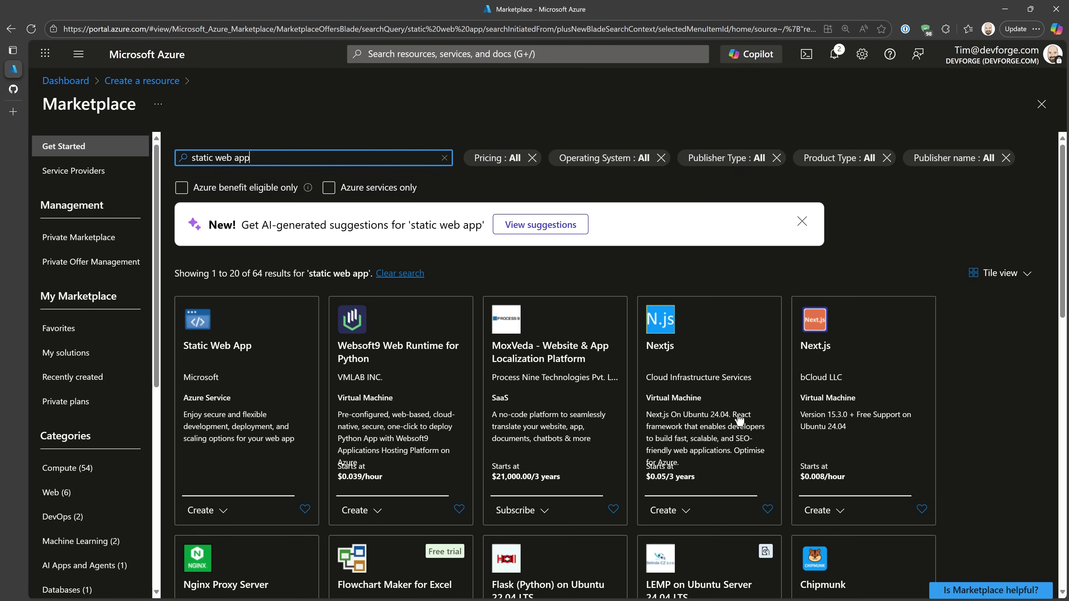
# Limit the marketplace results to Azure services only and start creating a Static Web App.
pyautogui.scroll(-5, 612, 384)
pyautogui.scroll(5, 612, 384)
pyautogui.click(380, 188)
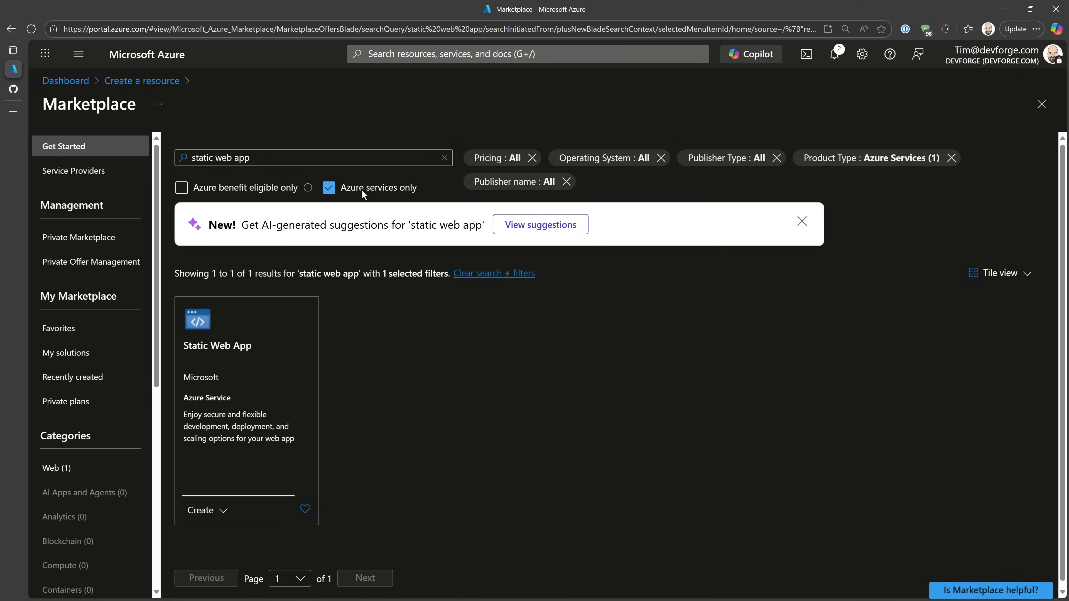
pyautogui.scroll(-1, 453, 404)
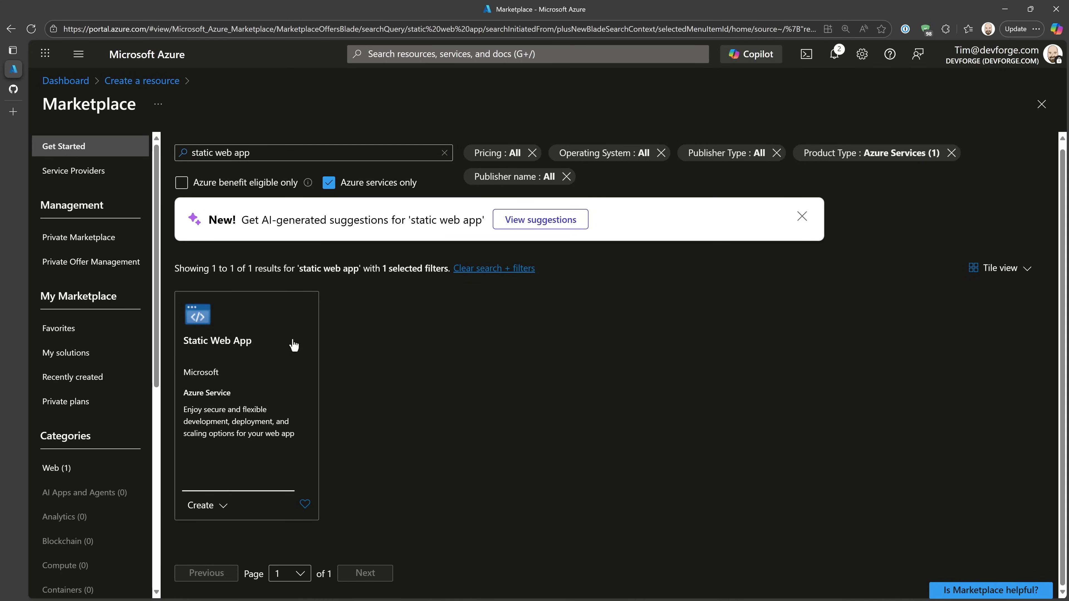
pyautogui.click(223, 509)
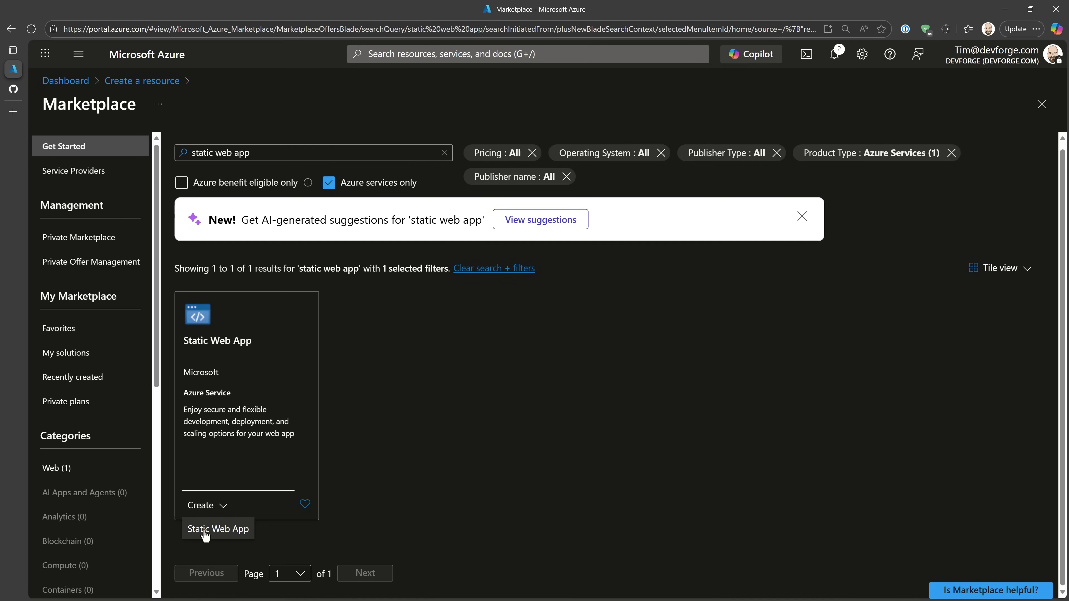
pyautogui.click(216, 531)
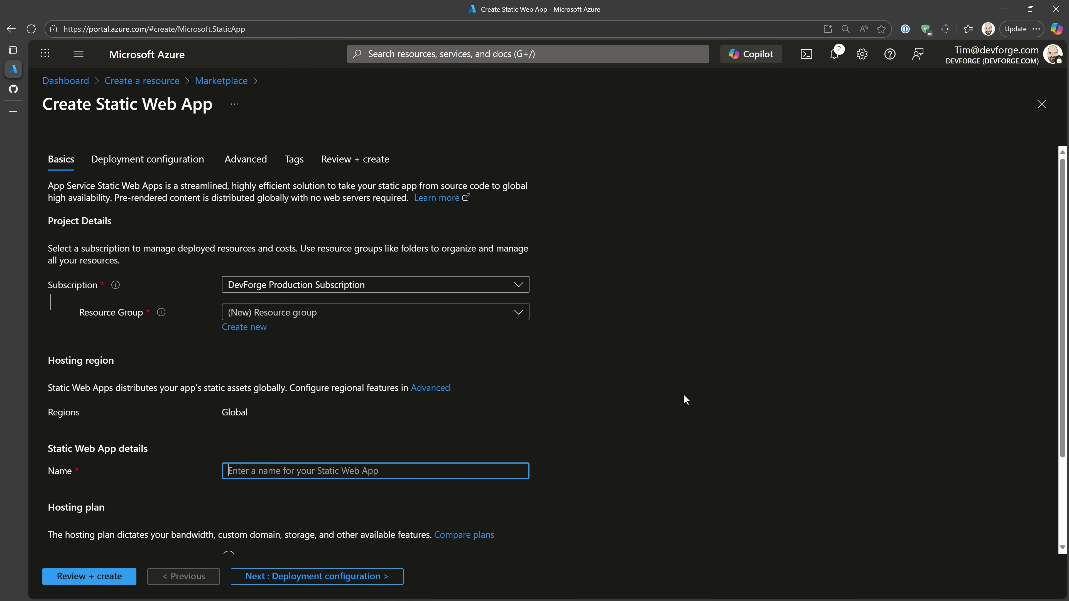
# Create a new resource group named youtube-testing for the static web app.
pyautogui.scroll(-3, 629, 291)
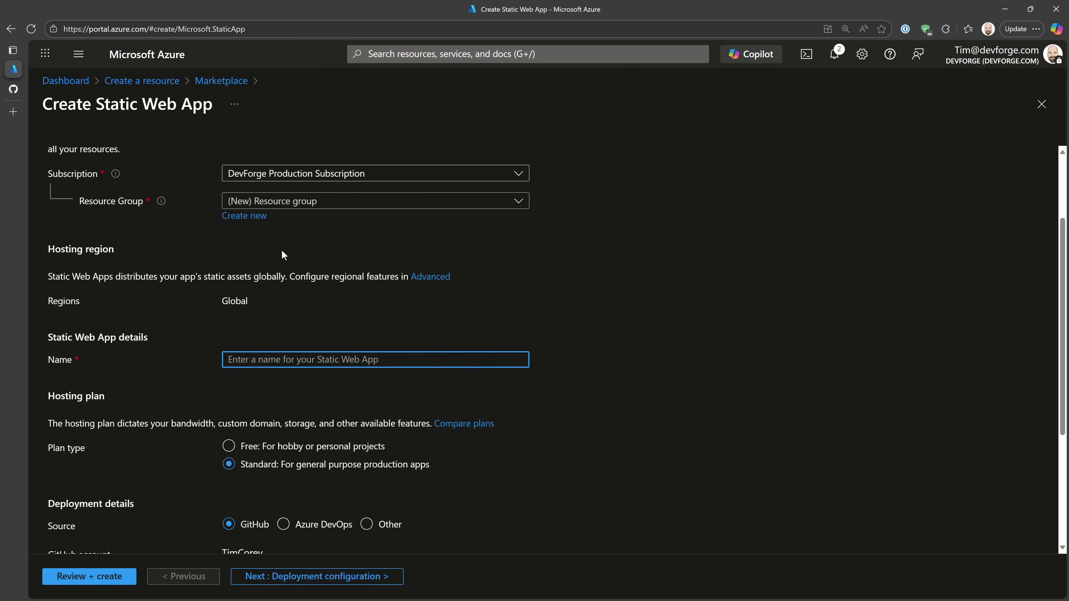
pyautogui.click(255, 217)
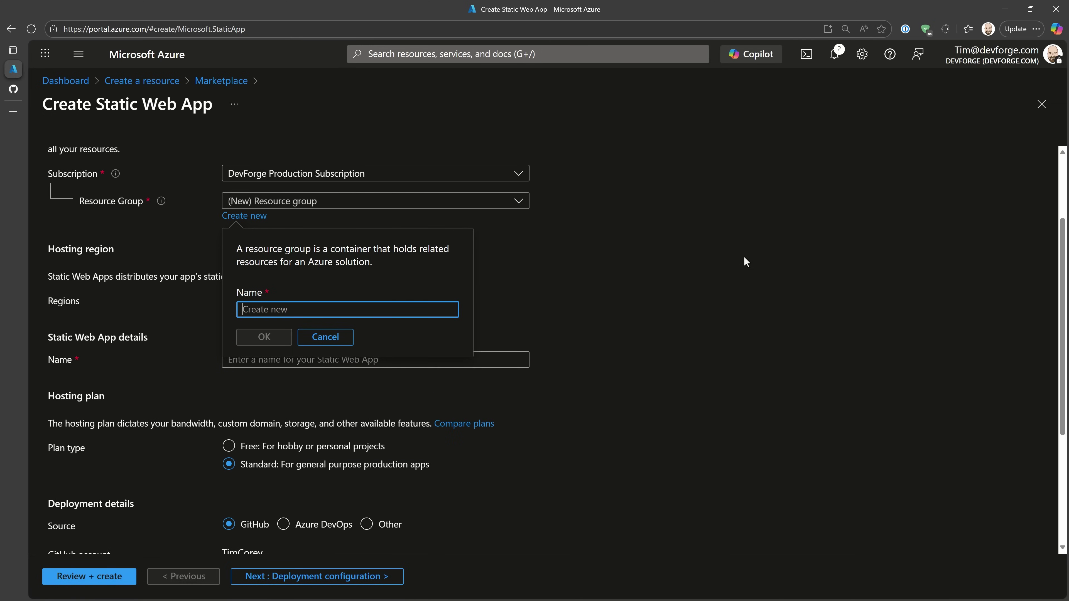
pyautogui.write('youtub')
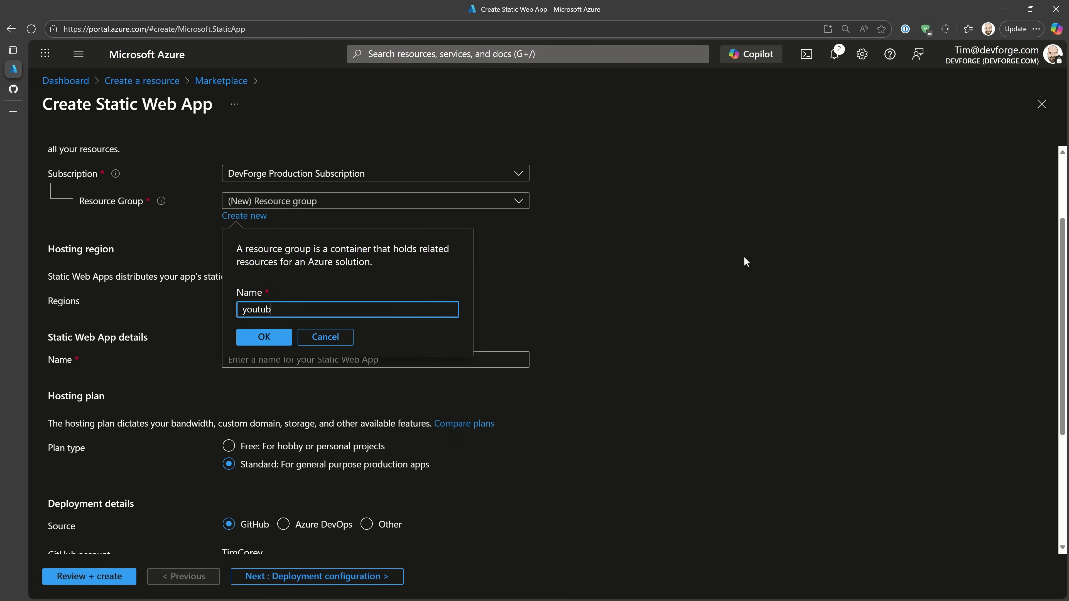
pyautogui.write('e-testing')
pyautogui.click(274, 337)
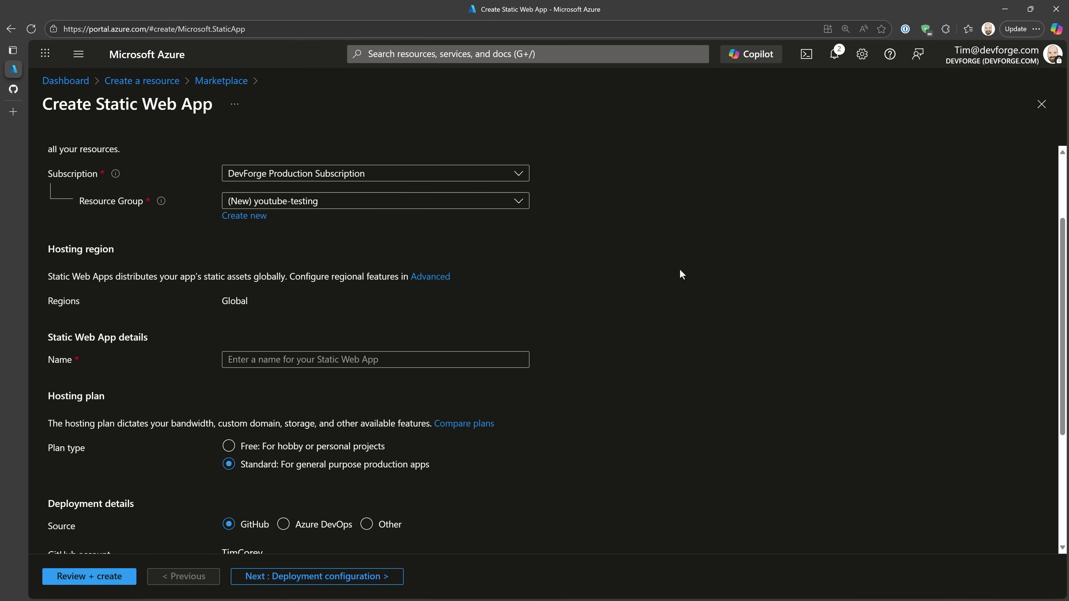
# Name the static web app test-website and choose the Free plan for hobby or personal projects.
pyautogui.scroll(-3, 441, 288)
pyautogui.click(405, 250)
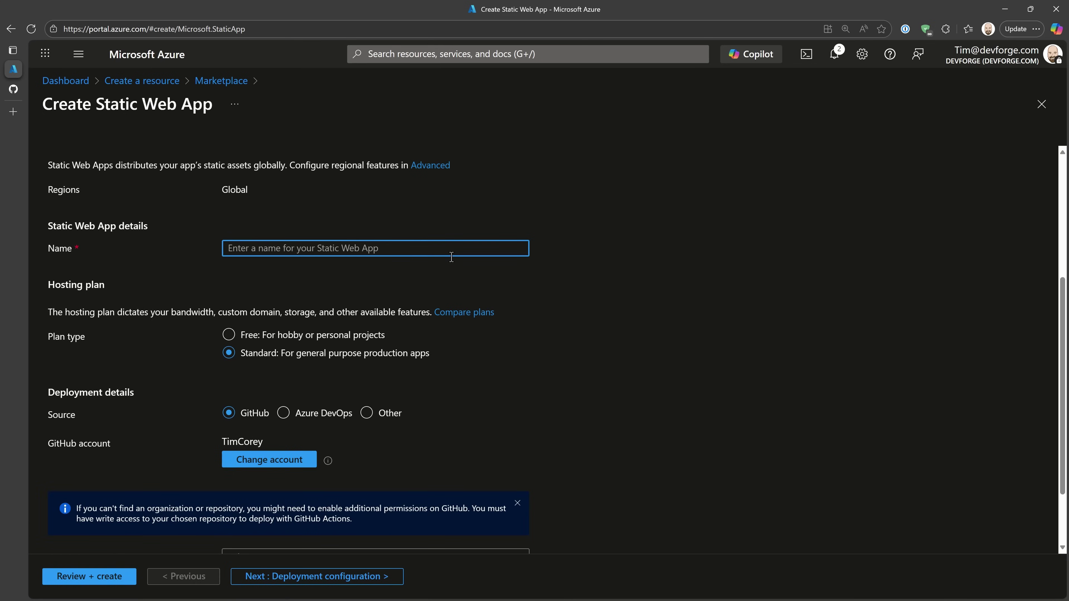
pyautogui.write('test-websi')
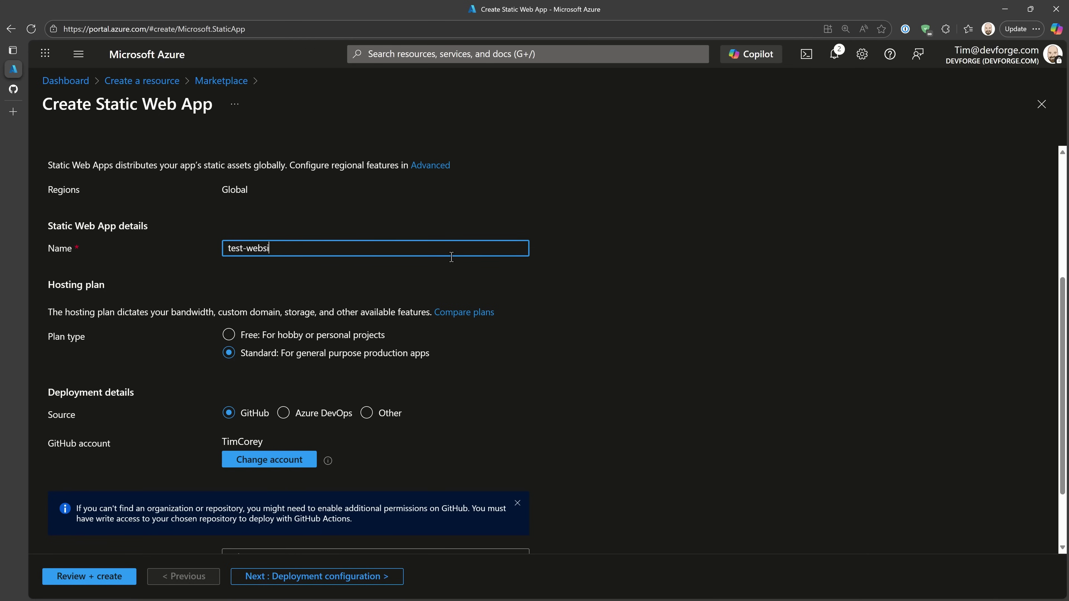
pyautogui.write('i')
pyautogui.write('e')
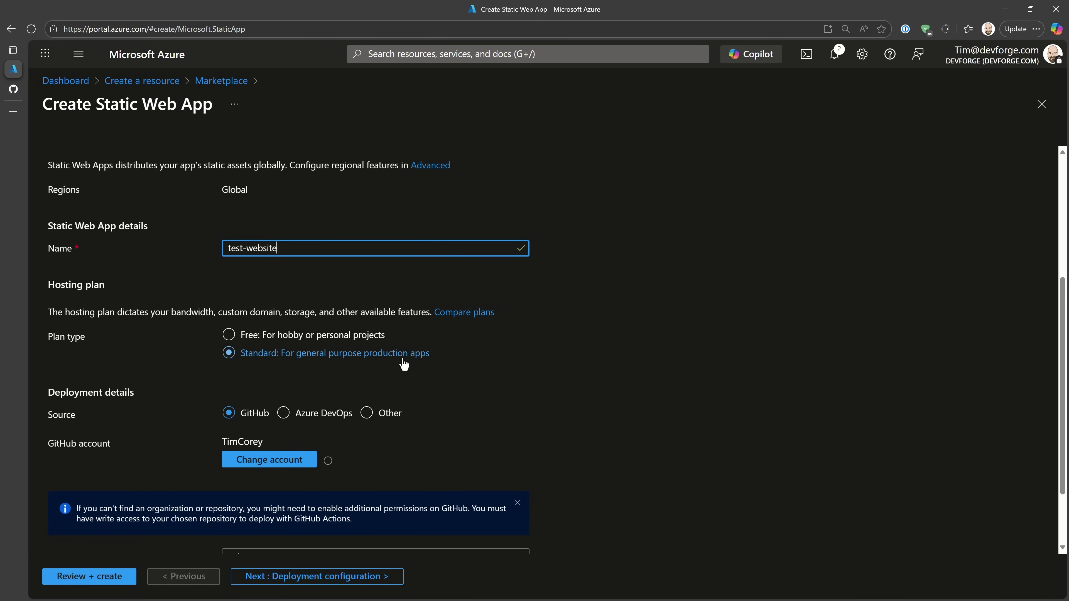
pyautogui.click(246, 339)
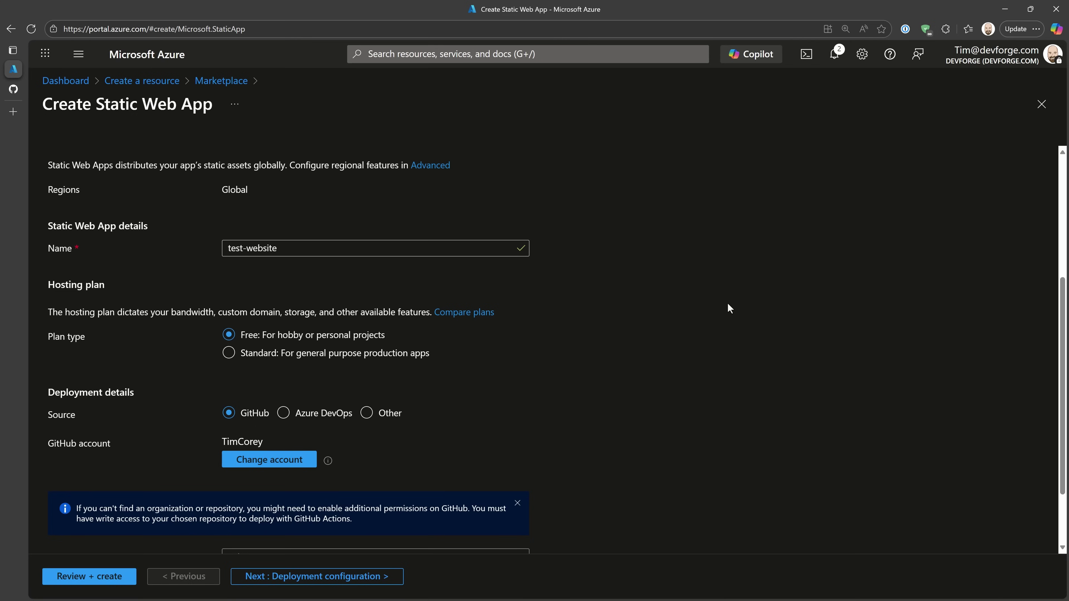
pyautogui.scroll(-2, 727, 304)
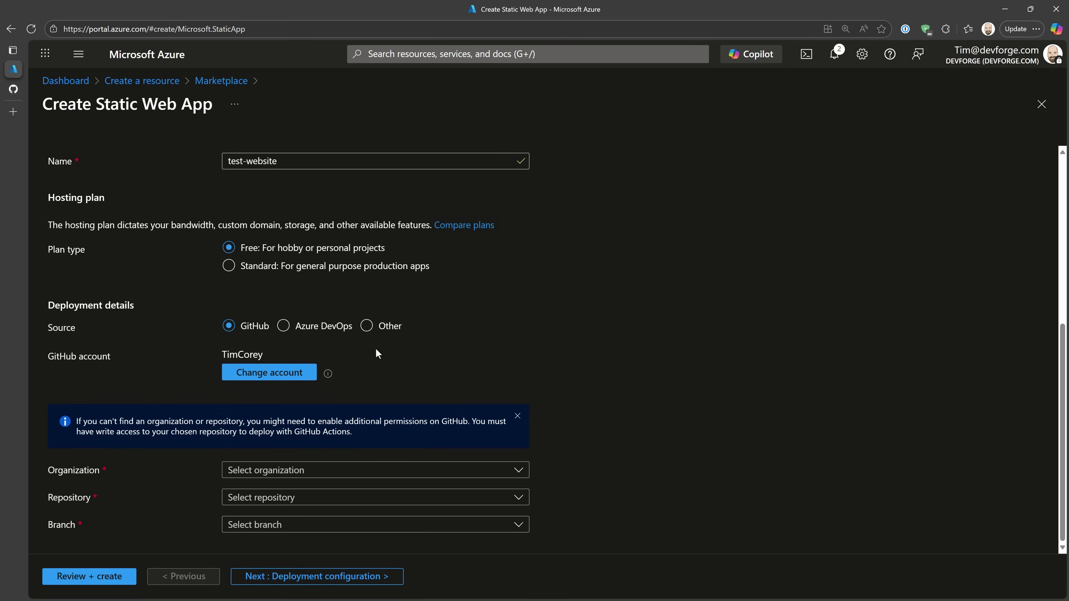
# Set the GitHub deployment source to the personal account's organization and the test-website repository on the main branch.
pyautogui.scroll(3, 879, 385)
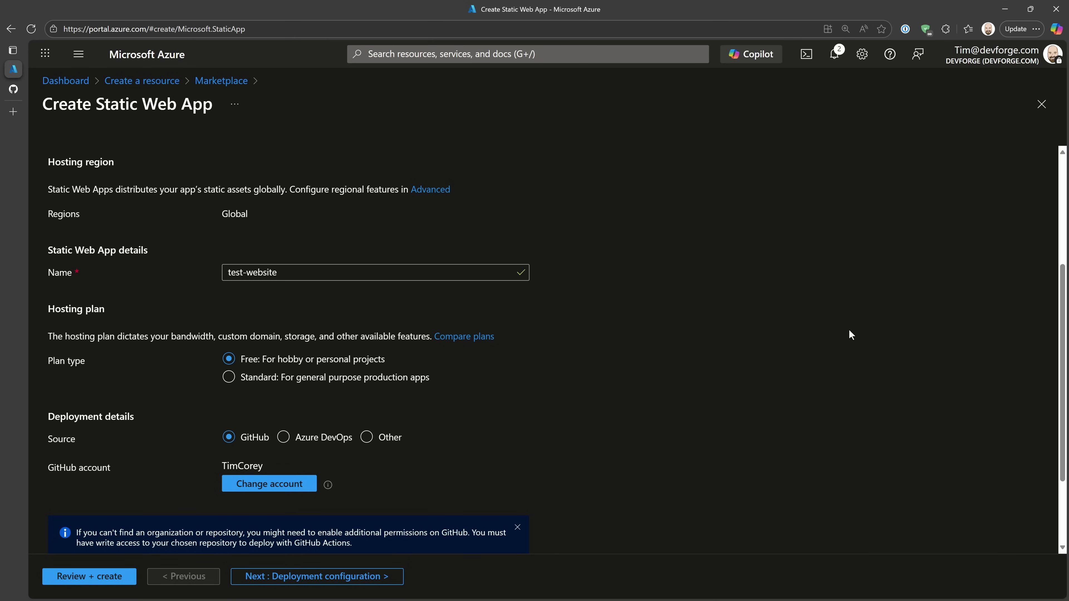
pyautogui.scroll(-3, 721, 315)
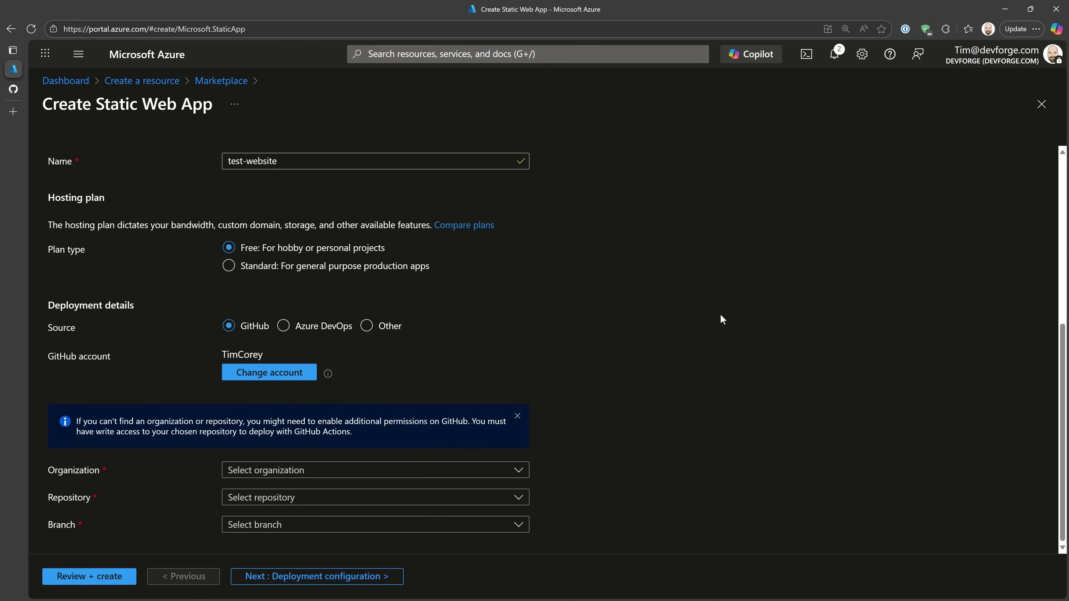
pyautogui.click(518, 470)
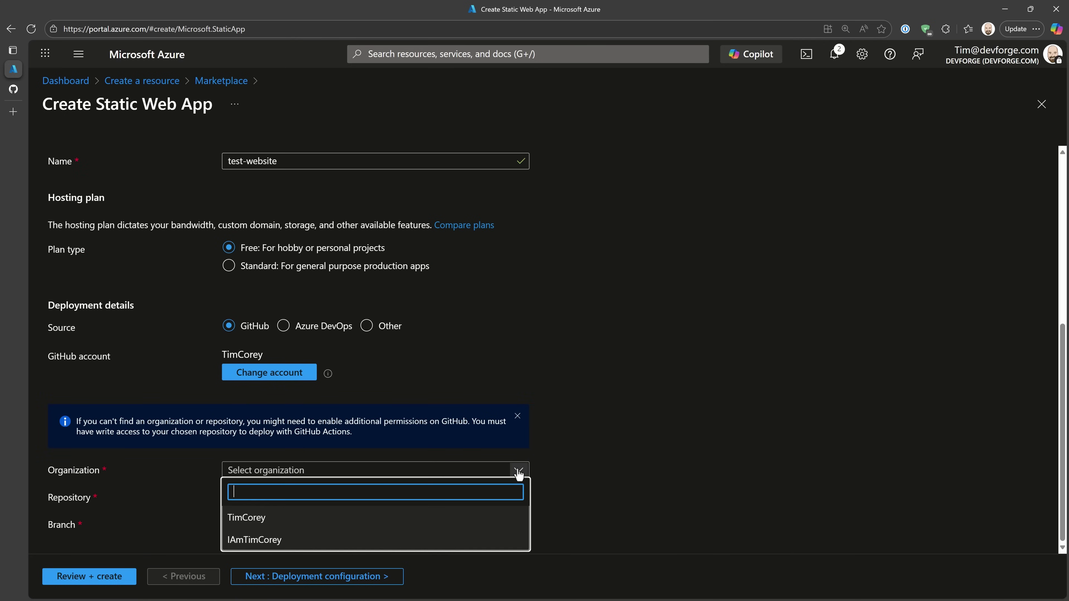
pyautogui.click(336, 517)
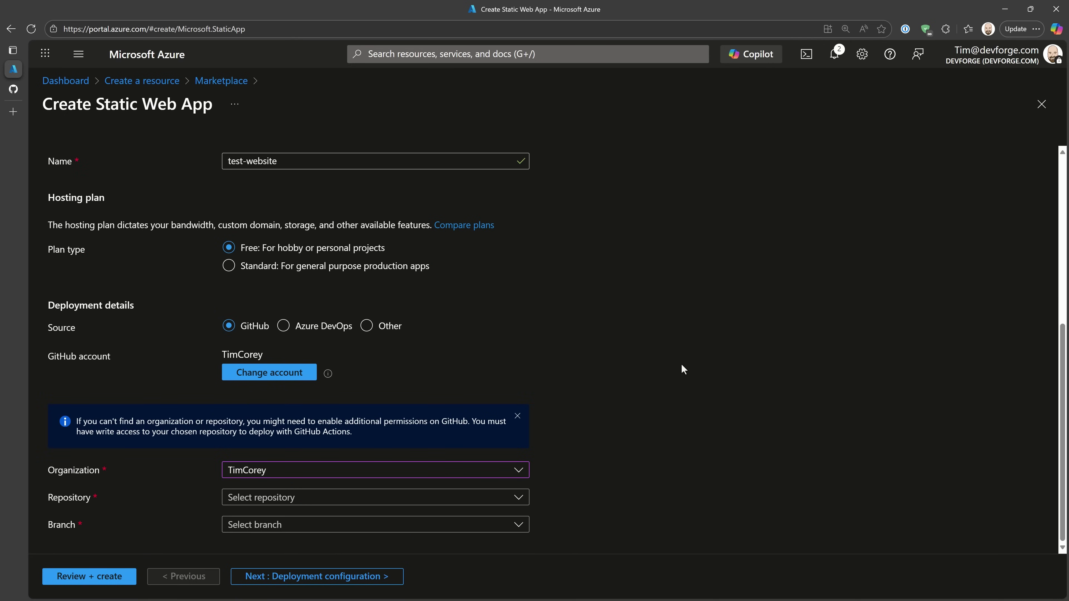
pyautogui.click(499, 505)
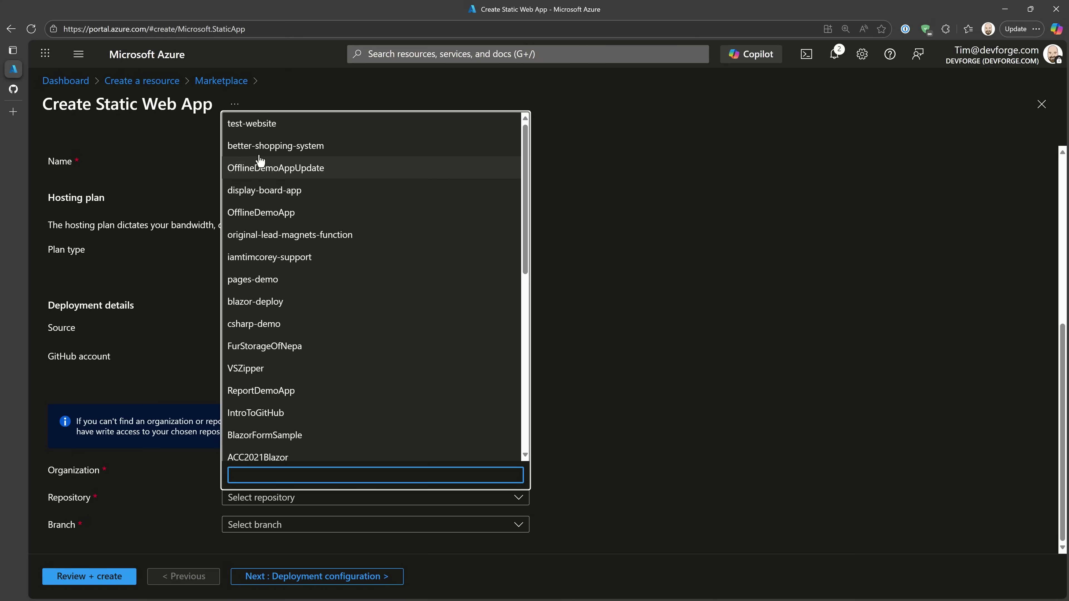
pyautogui.click(296, 125)
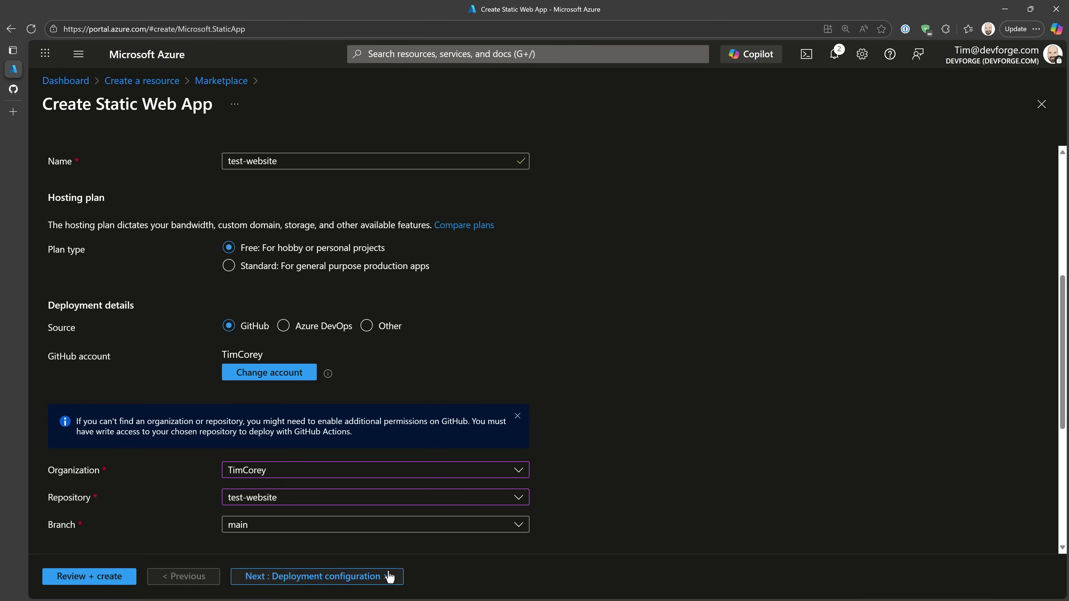
# Keep the default Deployment token policy, Central US region and tags, create the static web app, and open the deployed resource.
pyautogui.click(313, 578)
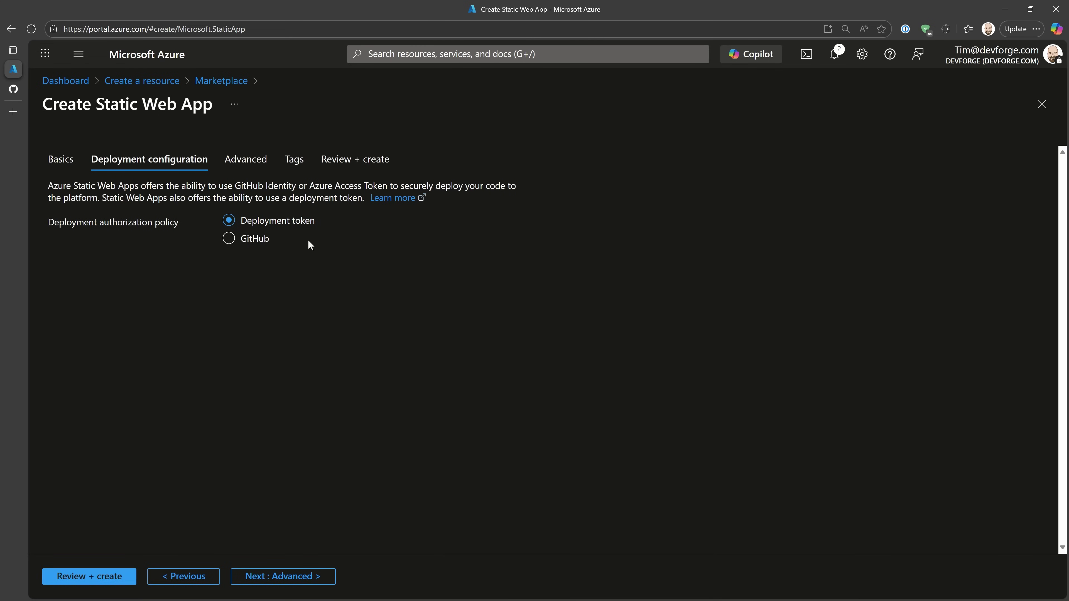
pyautogui.click(290, 576)
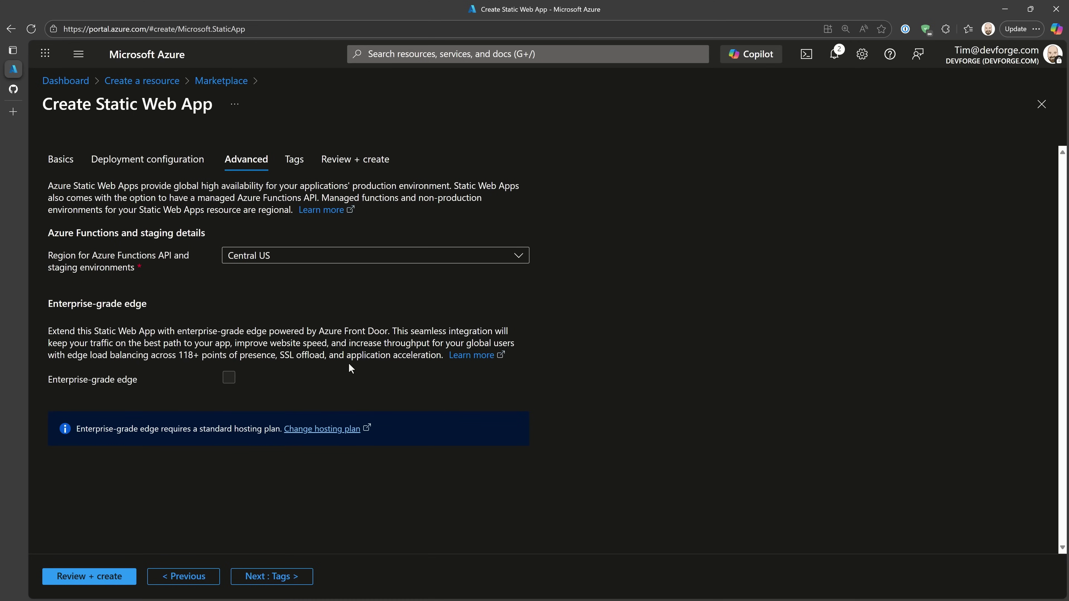
pyautogui.click(270, 578)
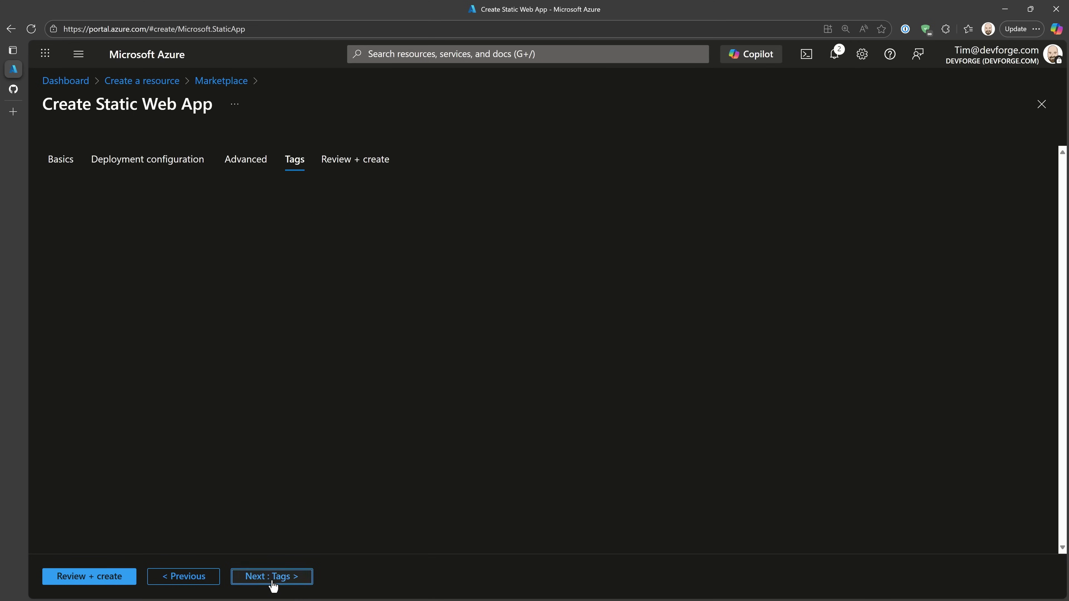
pyautogui.click(290, 577)
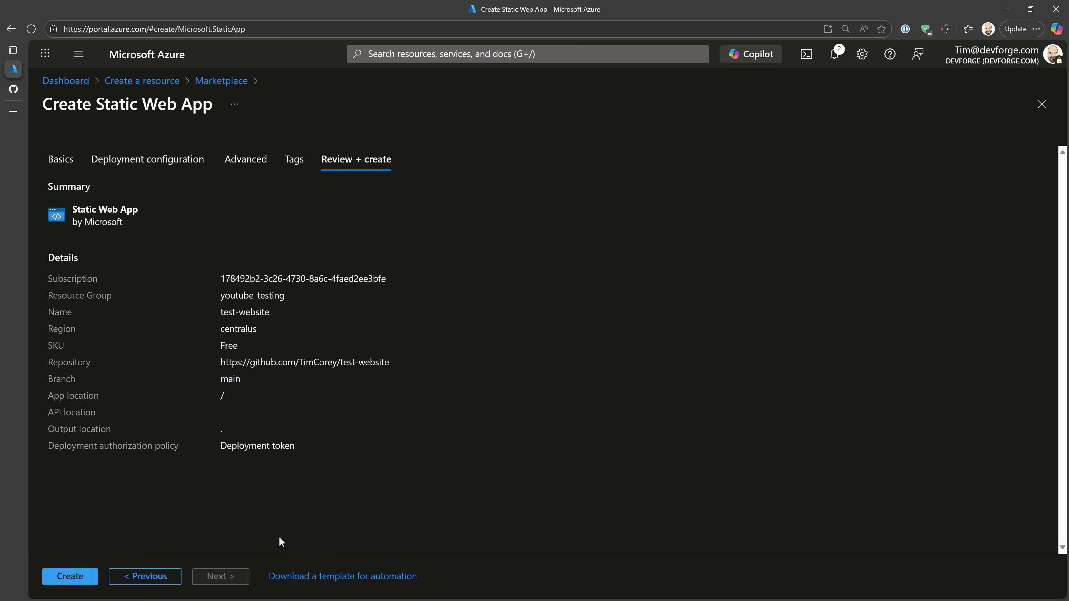
pyautogui.click(86, 575)
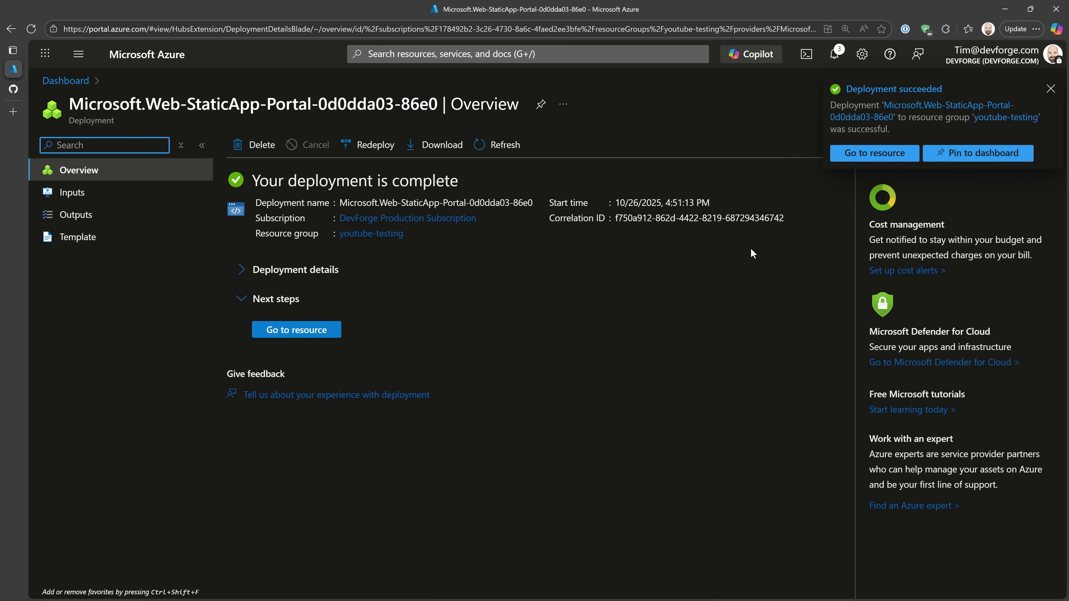
pyautogui.click(310, 331)
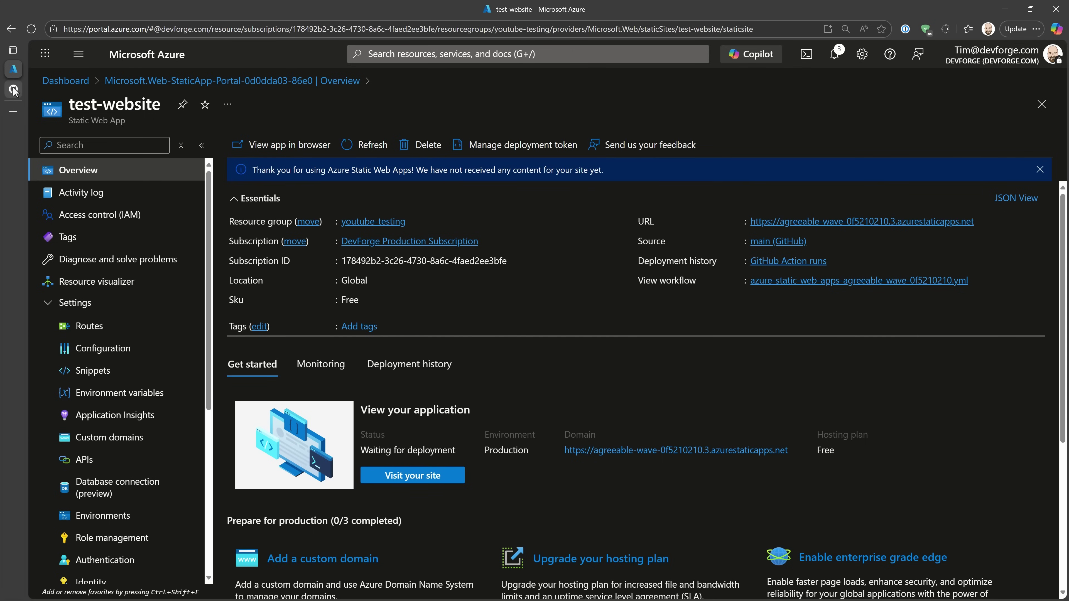
# Switch to the GitHub repository, reload it and read the azure-static-web-apps-agreeable-wave-0f5210210.yml workflow file in .github/workflows.
pyautogui.click(31, 92)
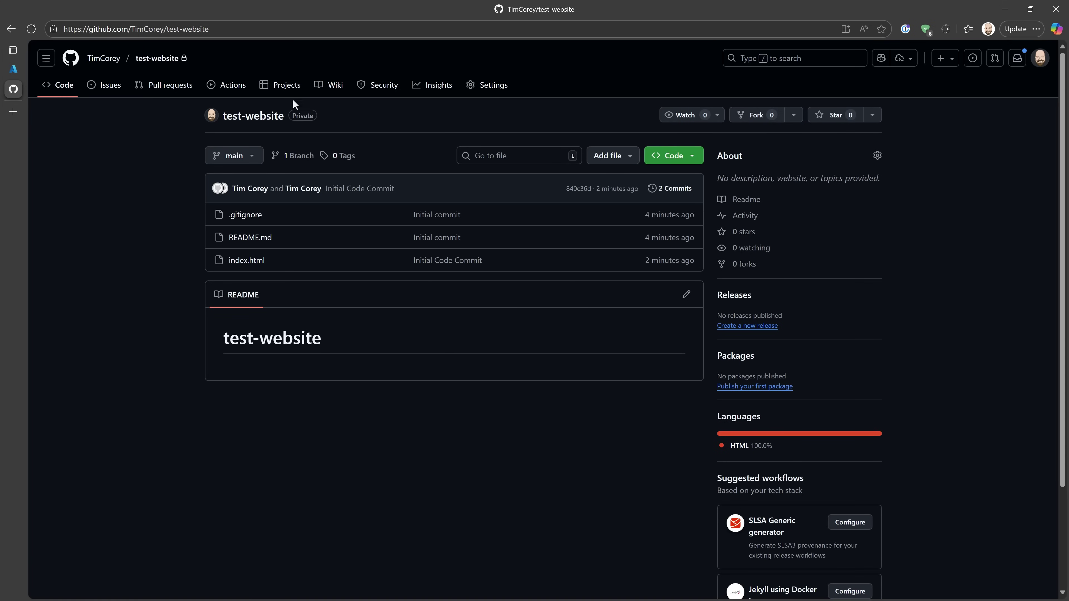
pyautogui.click(32, 27)
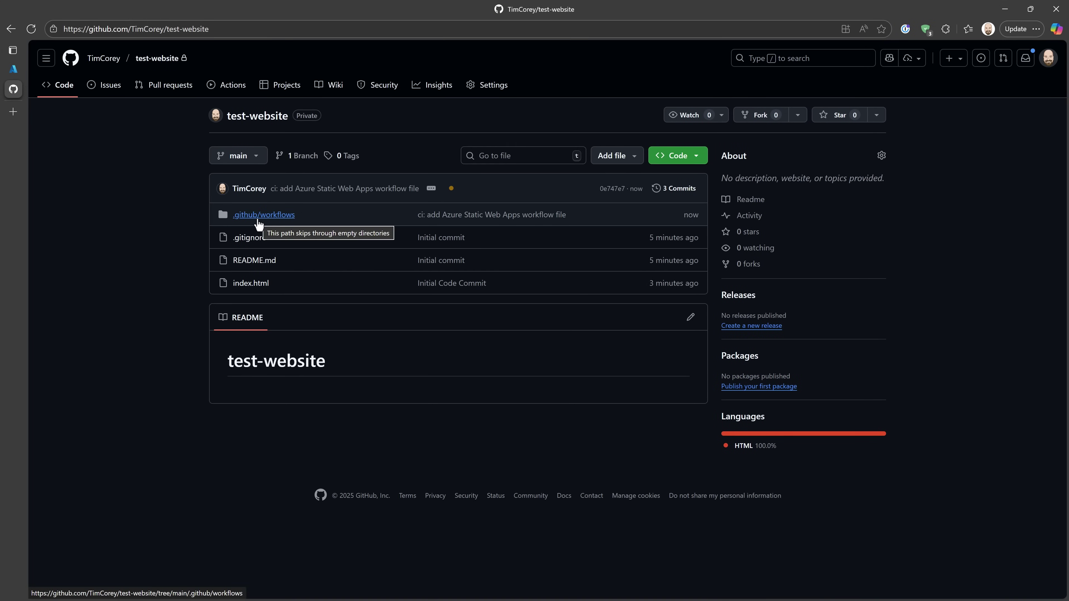
pyautogui.click(267, 216)
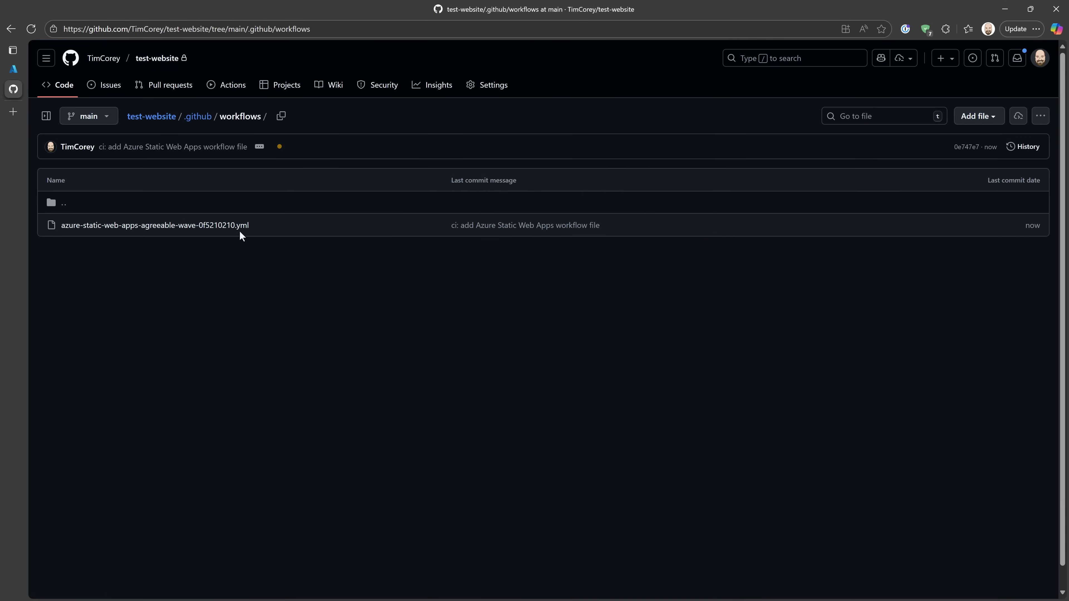
pyautogui.click(207, 227)
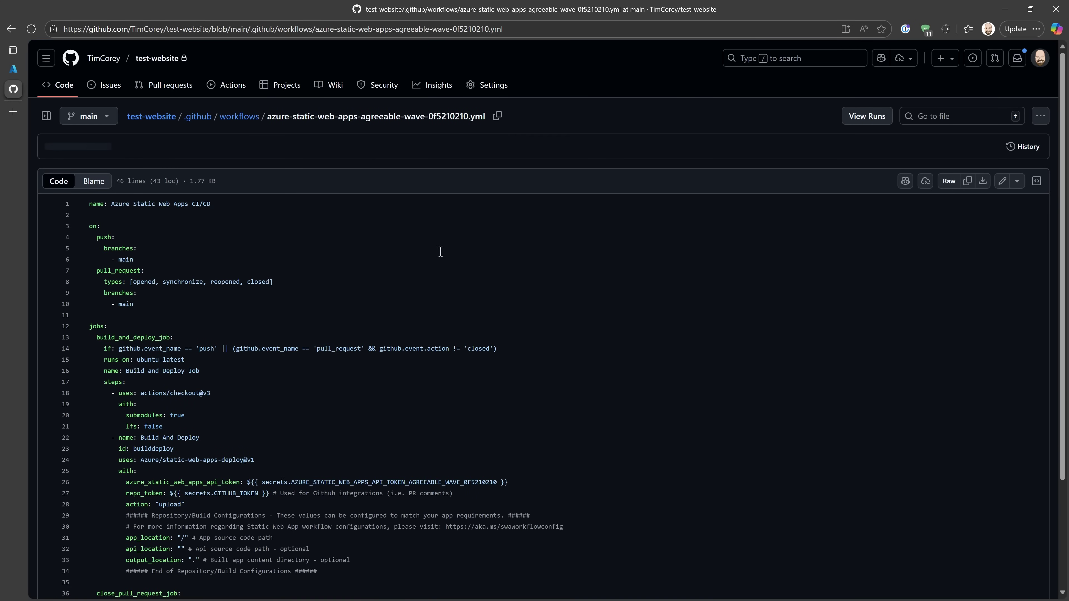
pyautogui.scroll(-3, 439, 247)
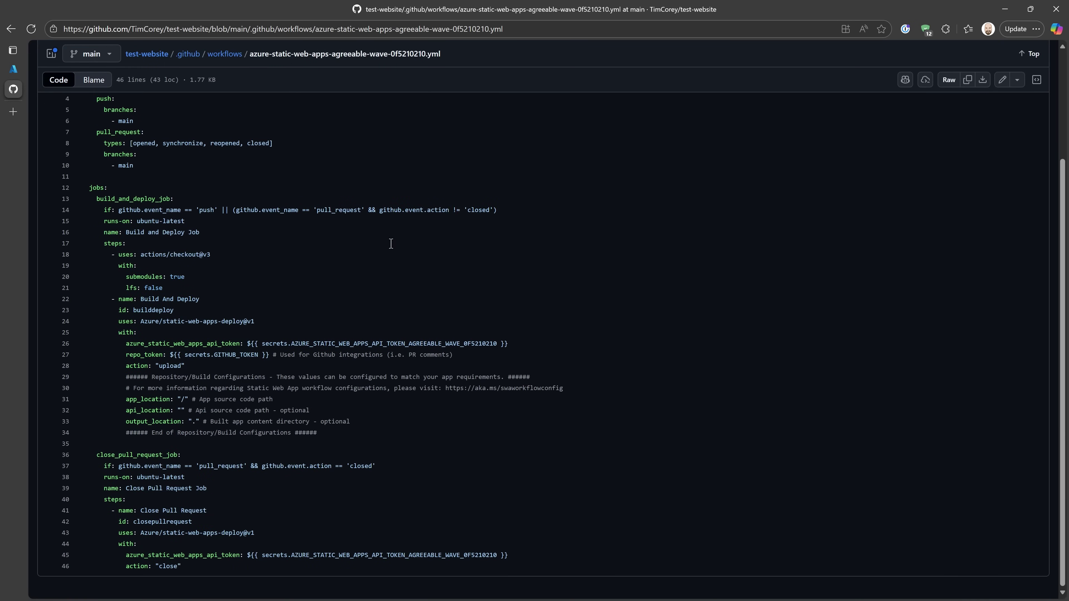
pyautogui.scroll(3, 391, 243)
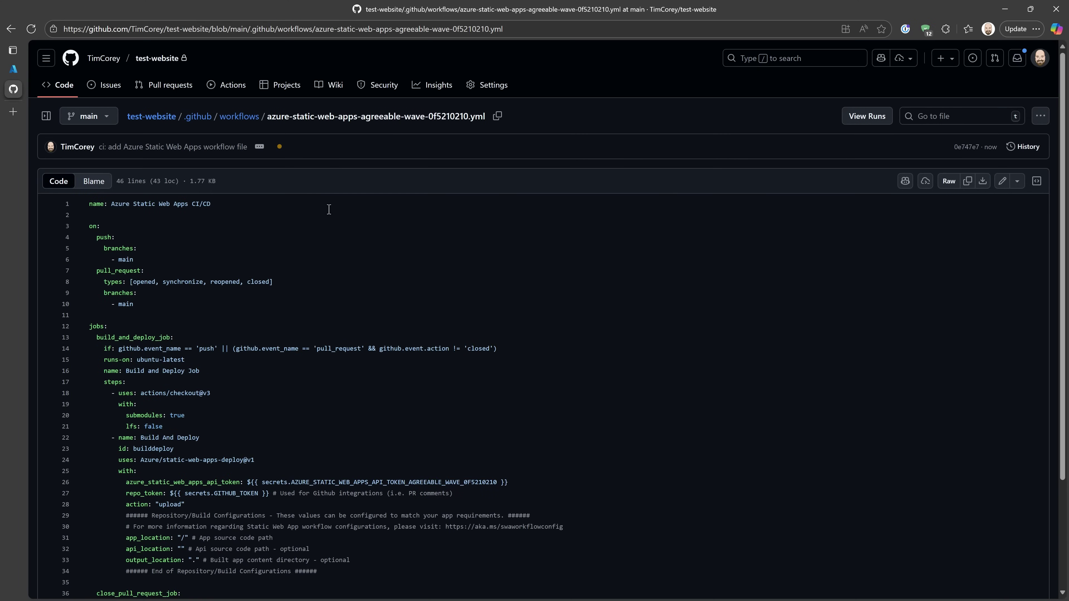
# Inspect the "ci: add Azure Static Web Apps workflow file" run and the repository's Actions secrets.
pyautogui.click(239, 94)
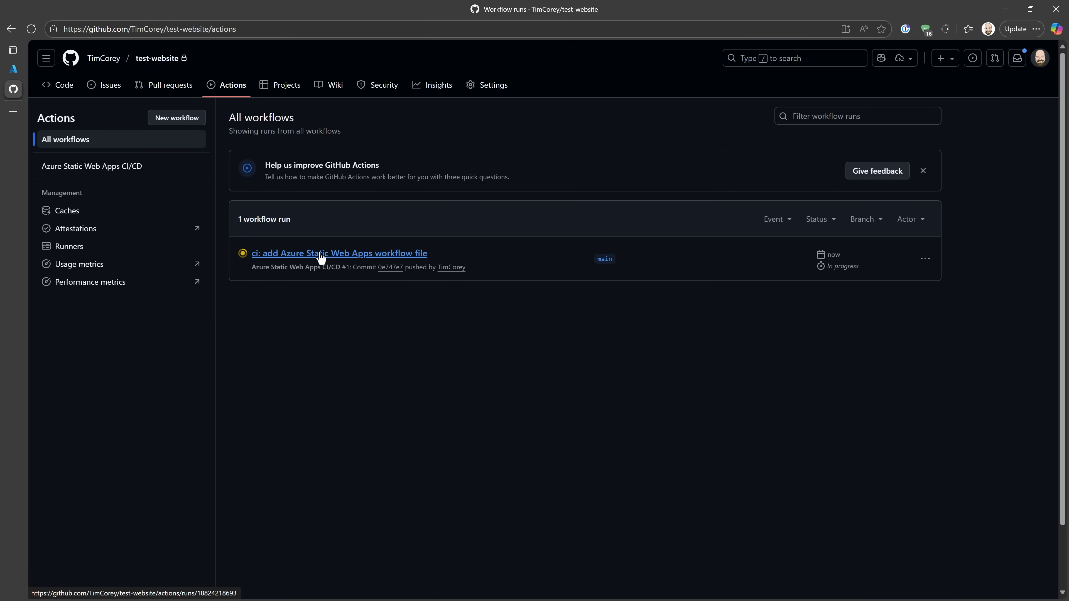
pyautogui.click(322, 255)
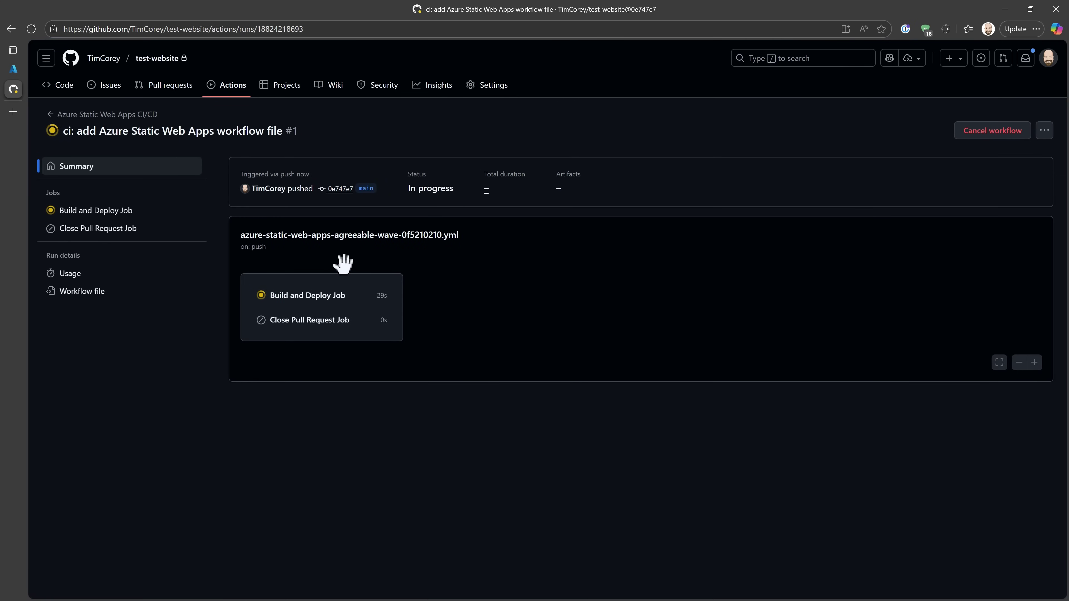
pyautogui.click(488, 86)
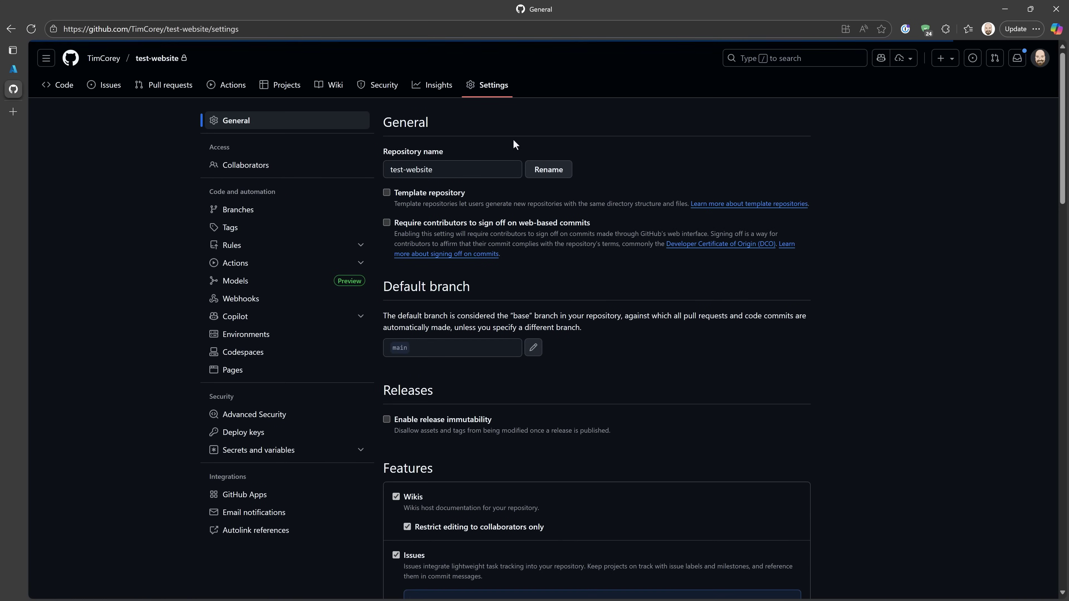
pyautogui.click(271, 453)
pyautogui.click(239, 471)
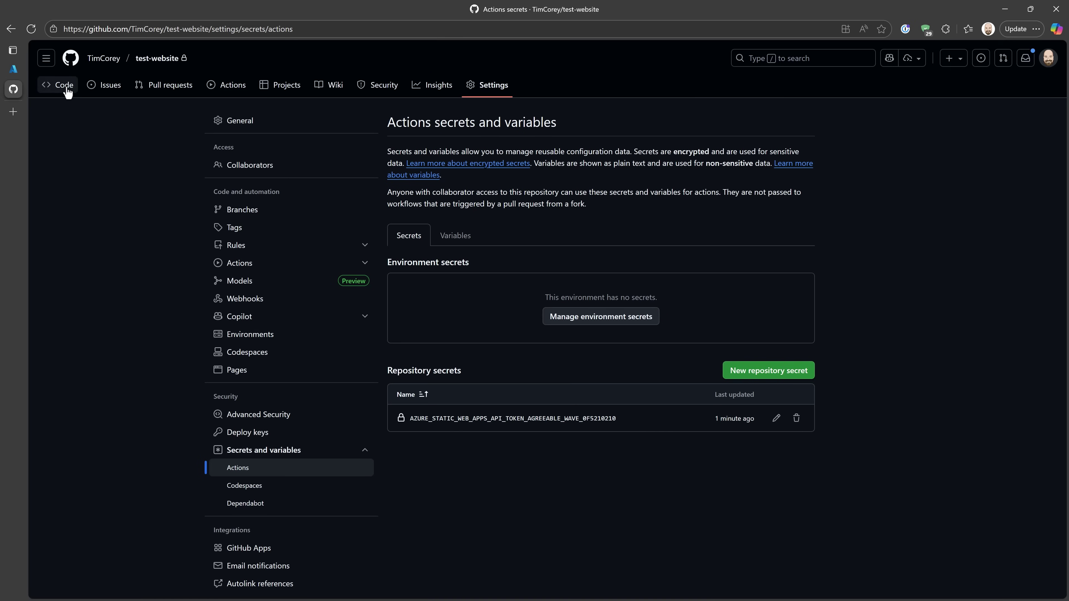
# Reopen the Azure Static Web Apps workflow file and examine its main branch triggers and the API token secret reference.
pyautogui.click(214, 164)
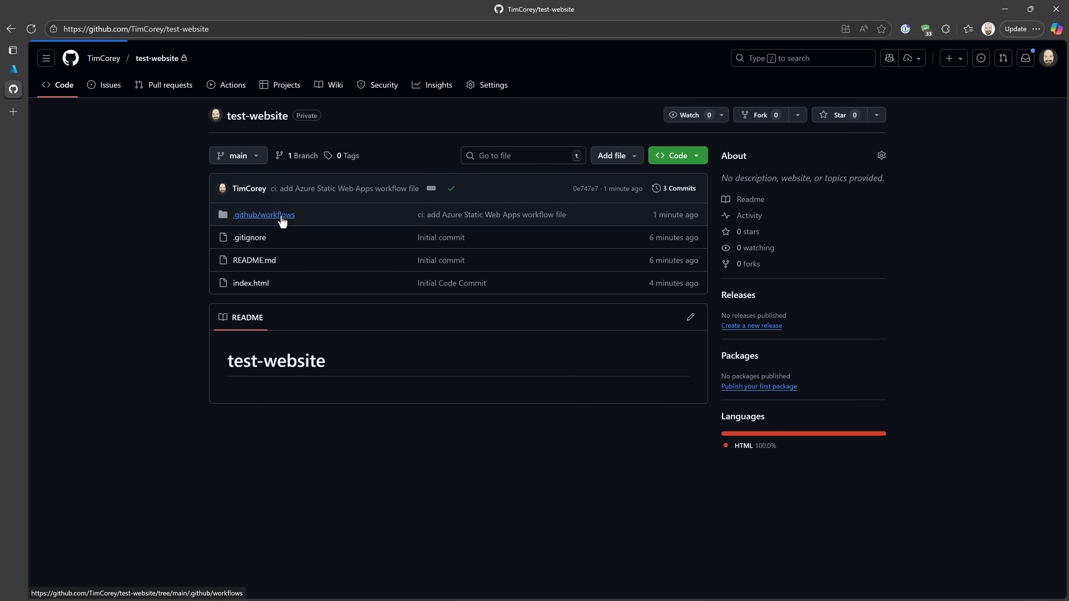
pyautogui.click(280, 218)
pyautogui.click(208, 226)
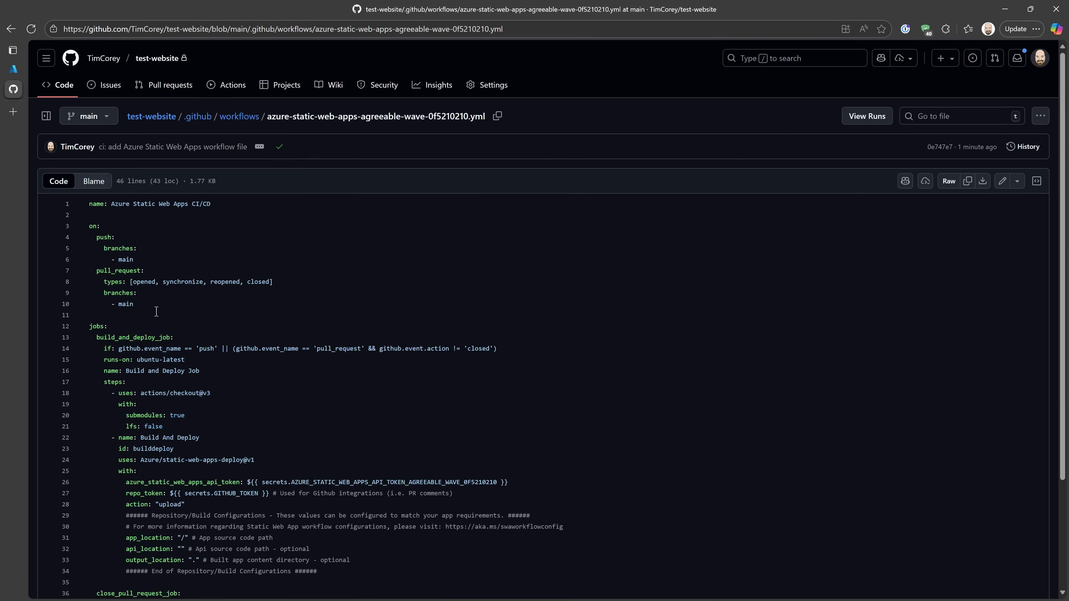
pyautogui.scroll(-3, 150, 290)
pyautogui.click(126, 148)
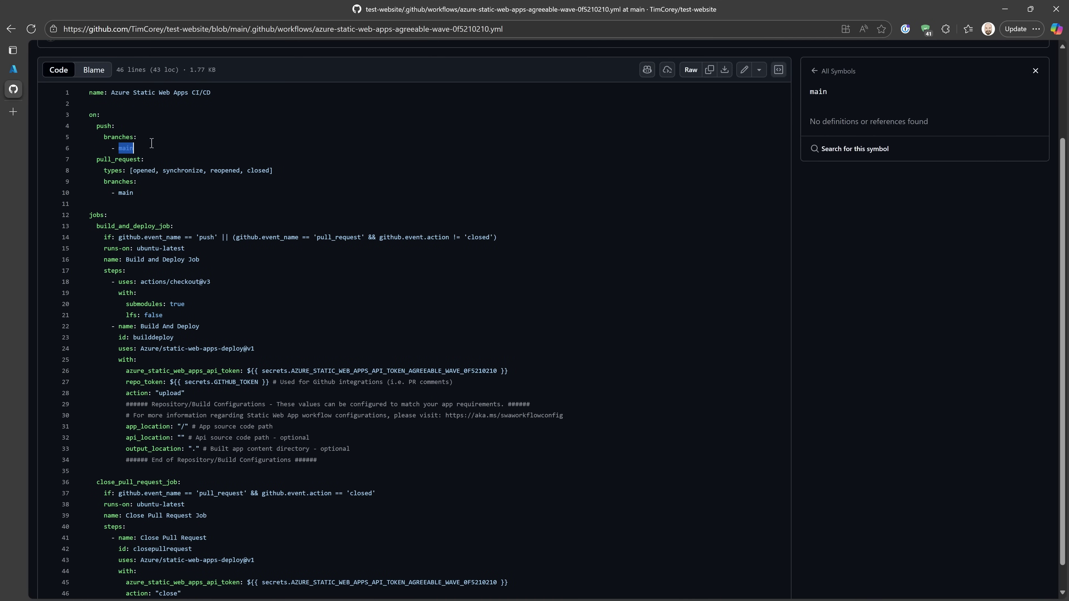
pyautogui.click(254, 194)
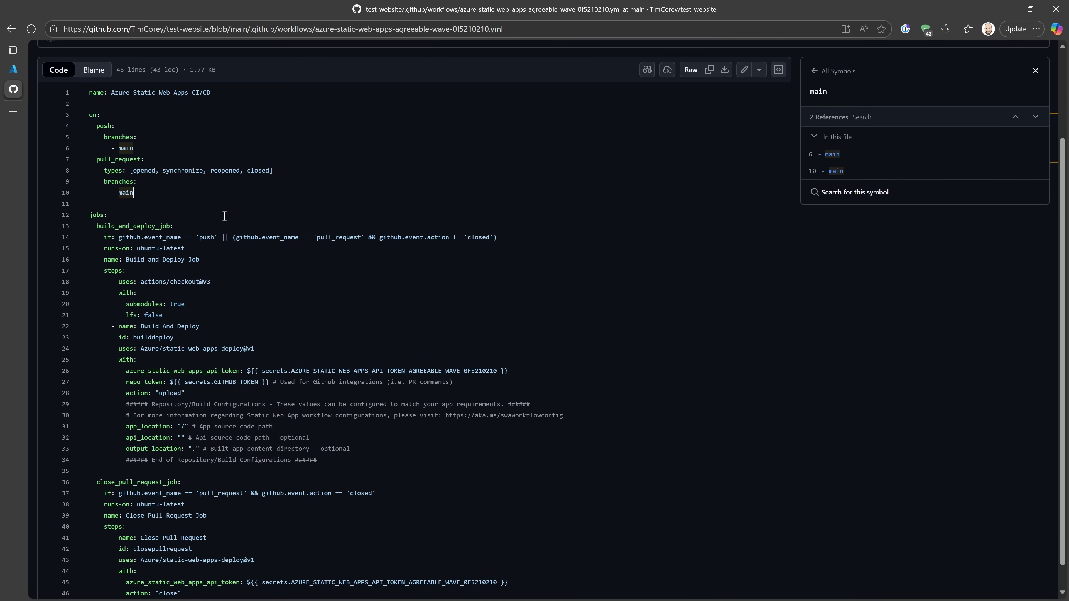
pyautogui.scroll(-1, 225, 216)
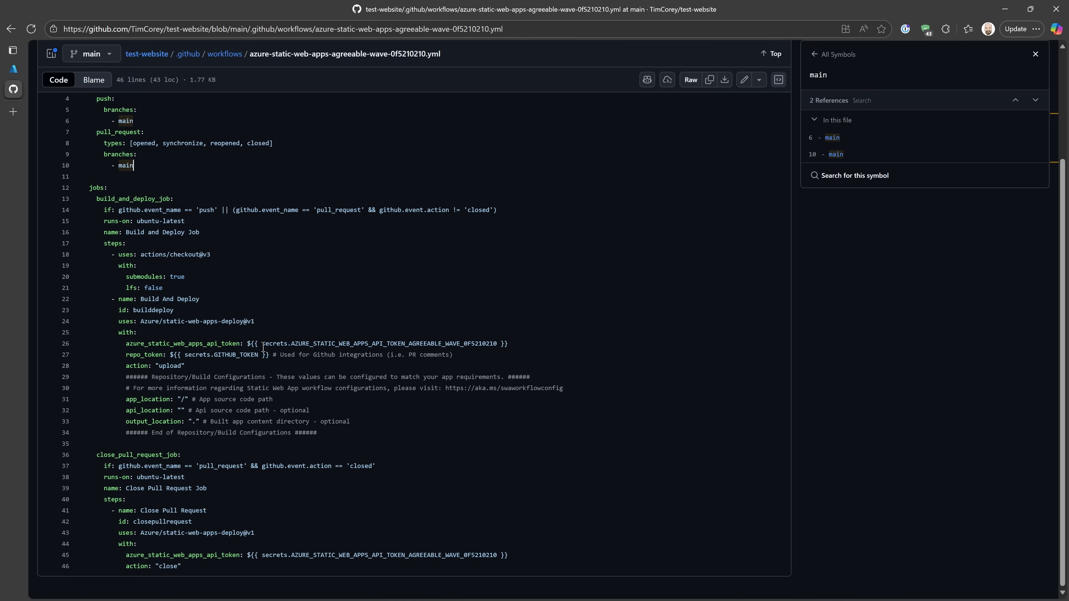
pyautogui.moveTo(263, 347); pyautogui.dragTo(508, 346)
pyautogui.click(672, 379)
pyautogui.scroll(3, 271, 271)
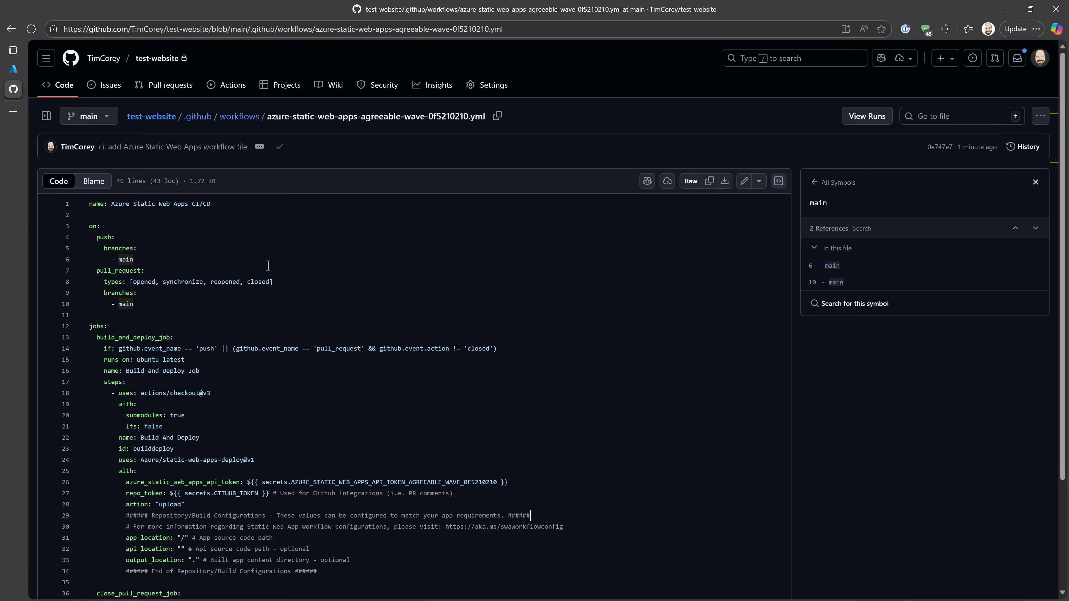
# Check the workflow run's status in GitHub Actions and refresh the static web app's overview in the Azure portal.
pyautogui.click(245, 86)
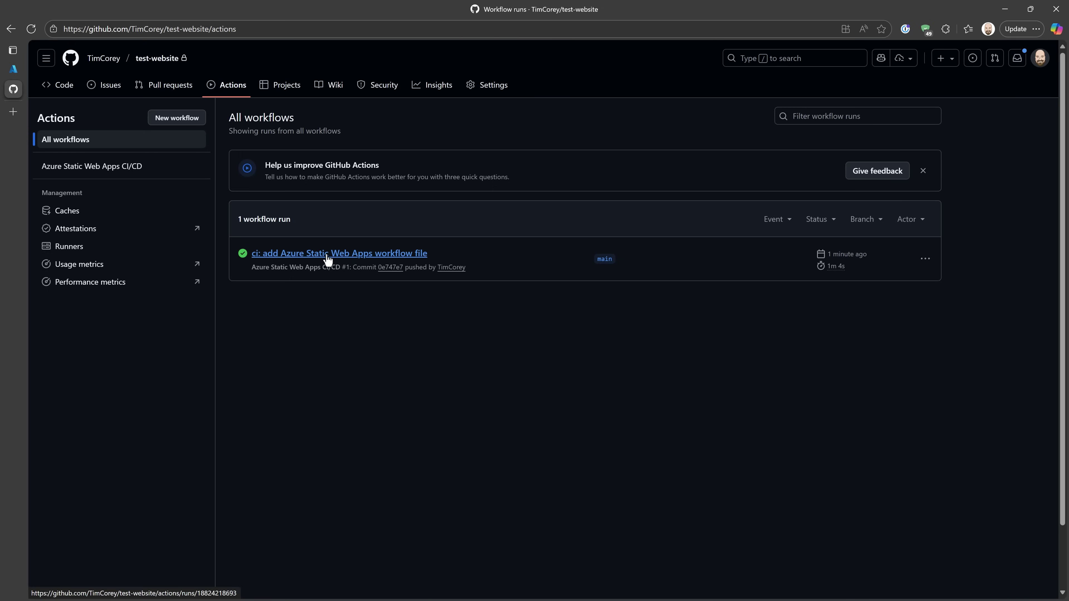
pyautogui.click(13, 69)
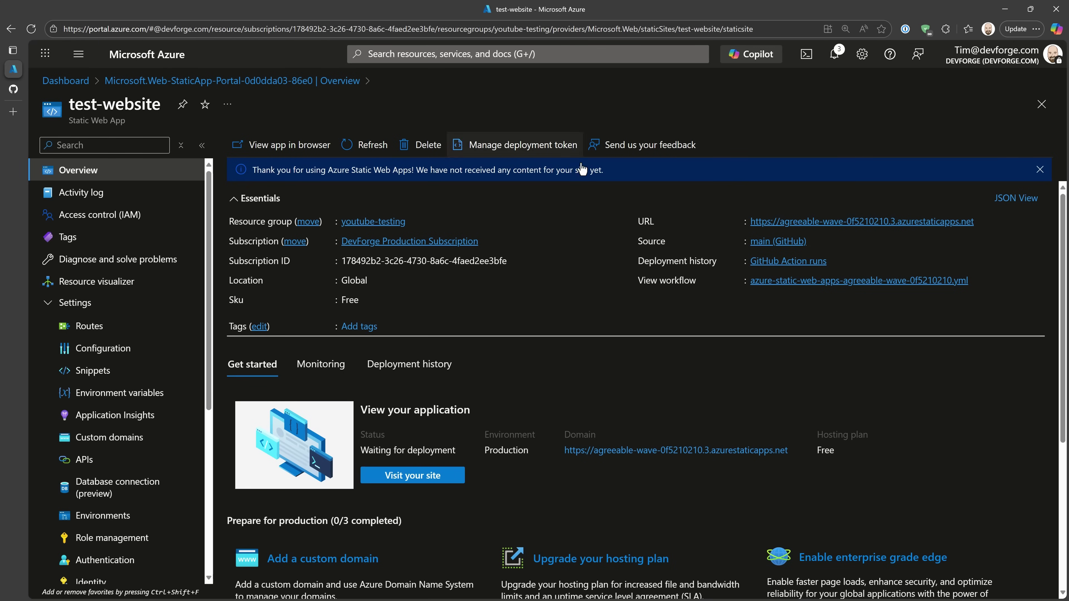
pyautogui.click(365, 145)
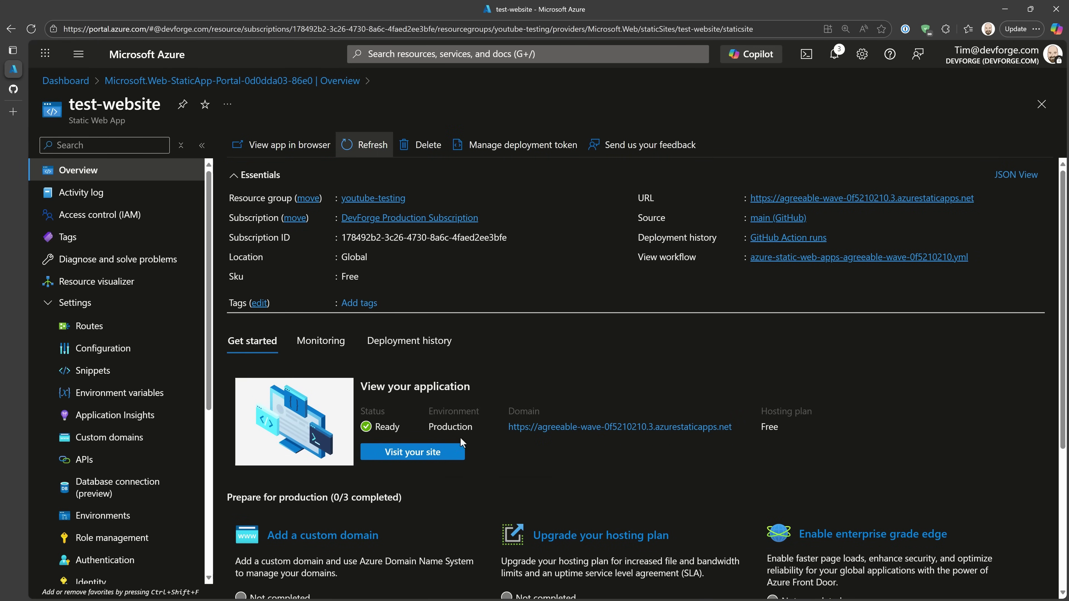
# Visit the deployed site, view its page enlarged to 300%, and return to the Azure portal.
pyautogui.click(445, 454)
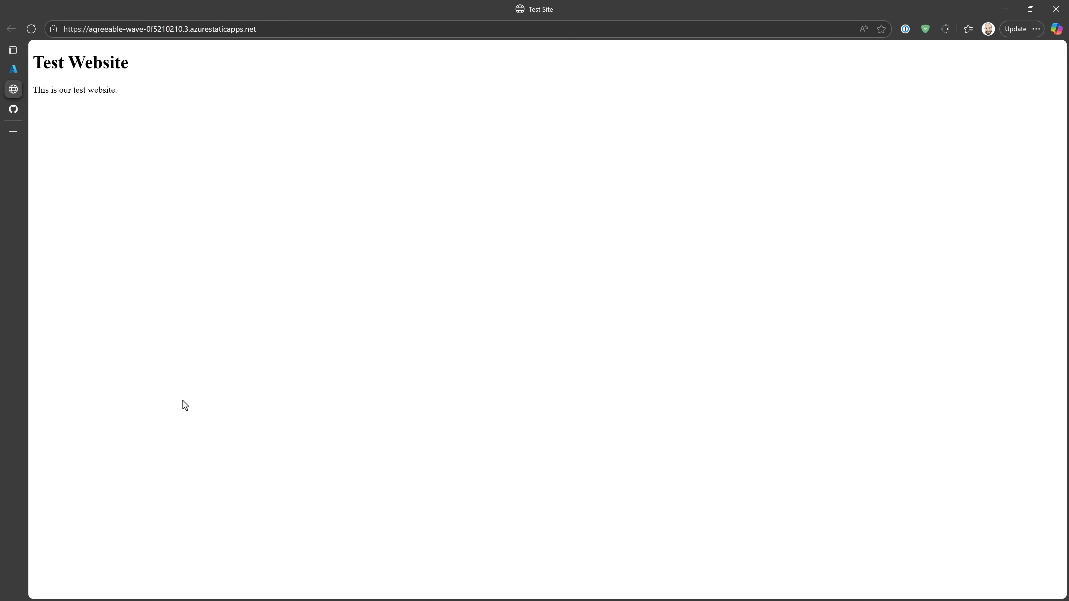
pyautogui.scroll(7, 67, 69)
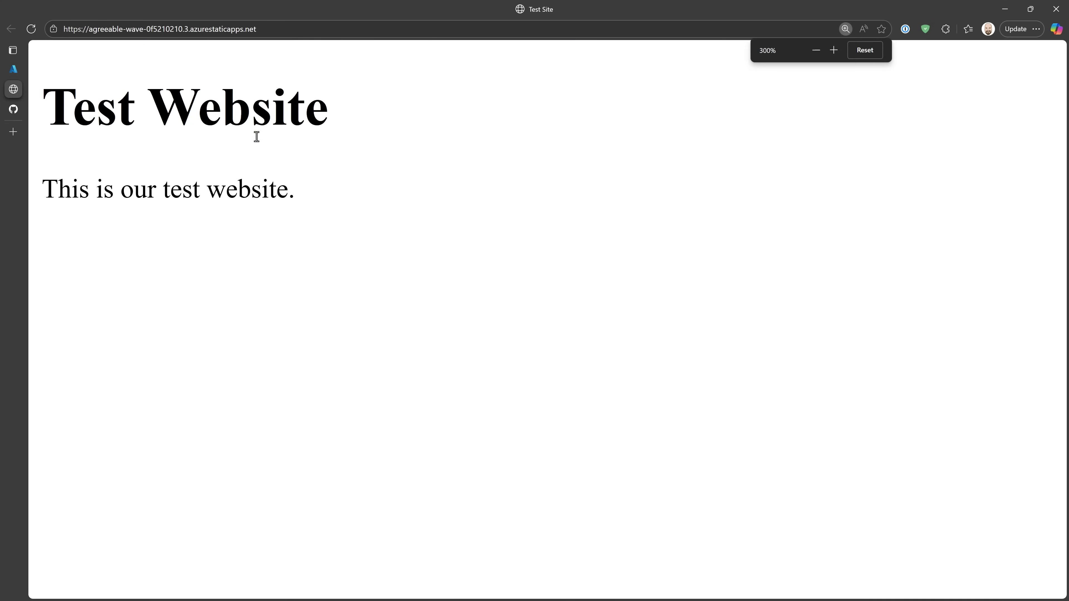
pyautogui.scroll(-7, 297, 184)
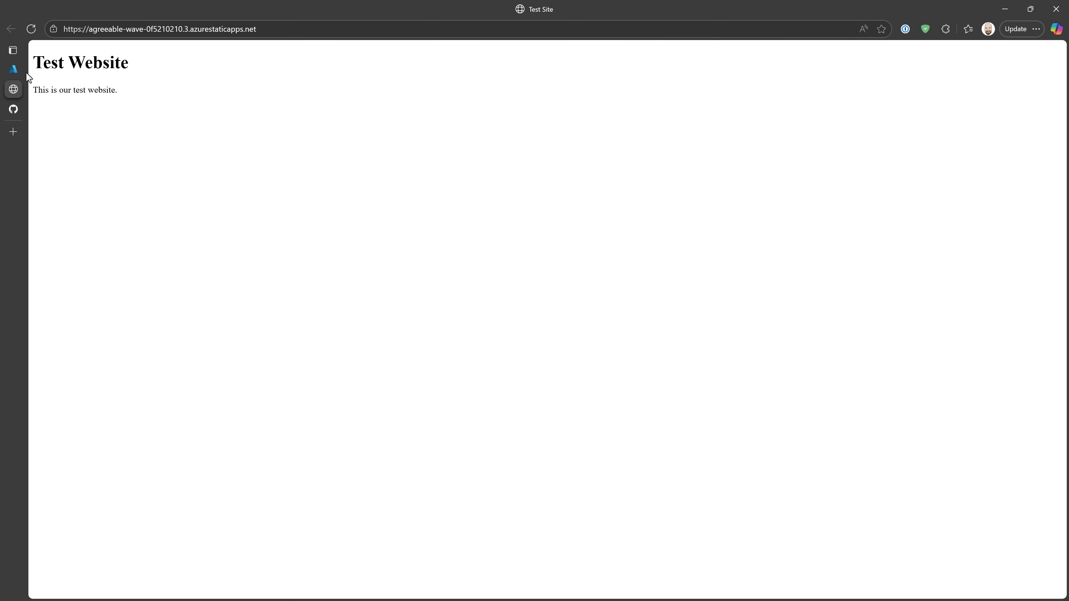
pyautogui.click(13, 69)
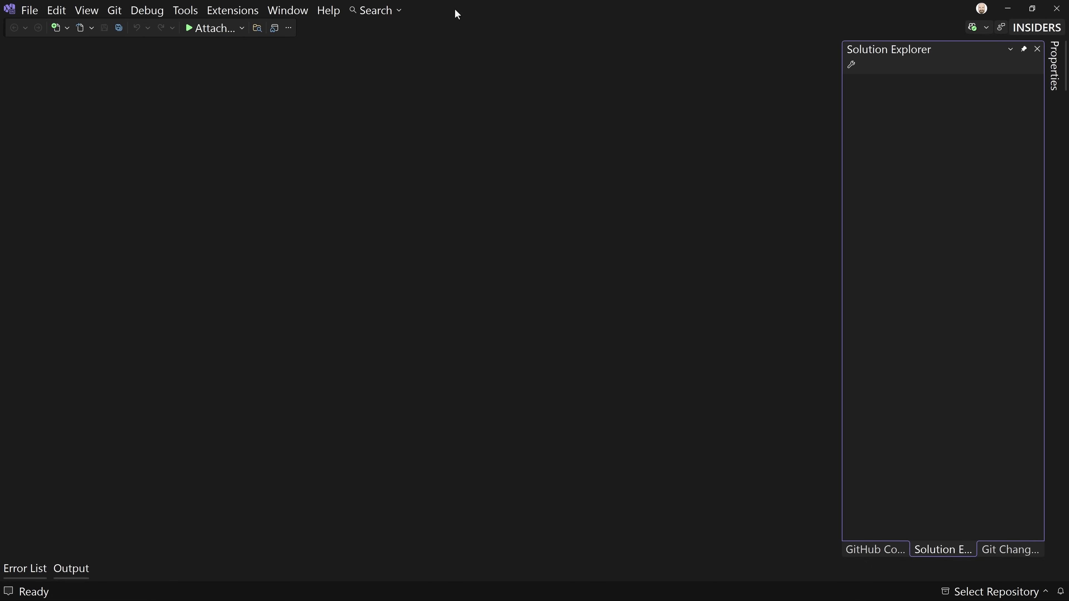
# Start a new project from the Blazor WebAssembly Standalone App template.
pyautogui.click(274, 29)
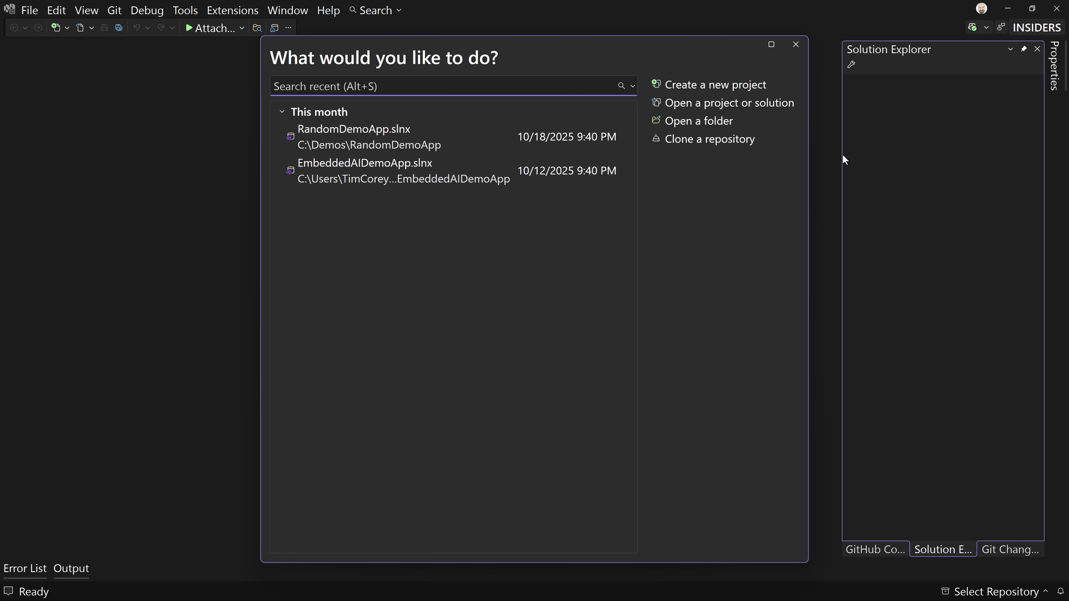
pyautogui.click(694, 84)
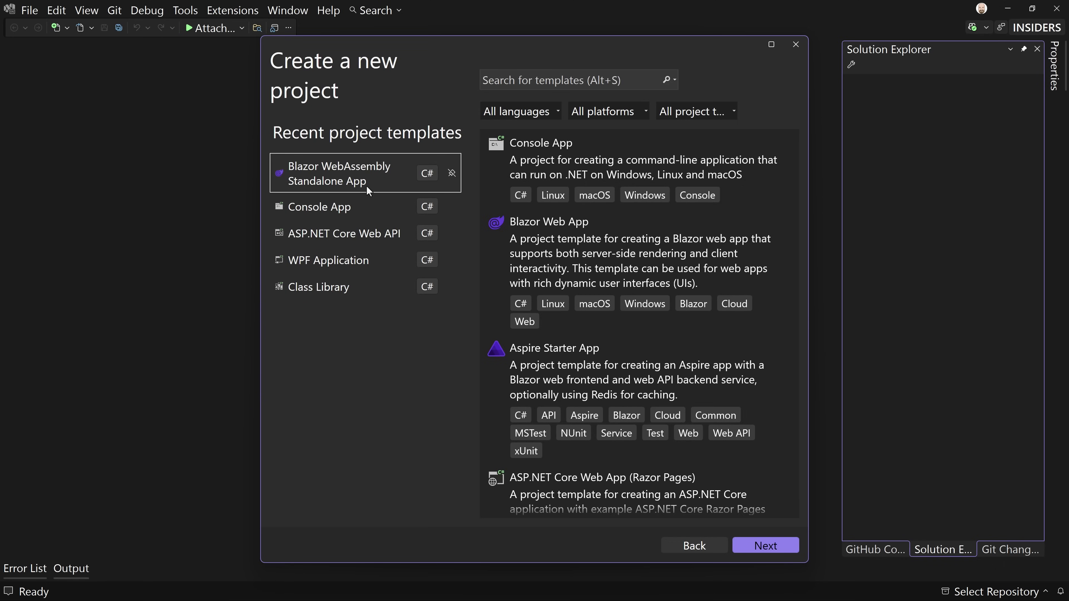
pyautogui.doubleClick(358, 173)
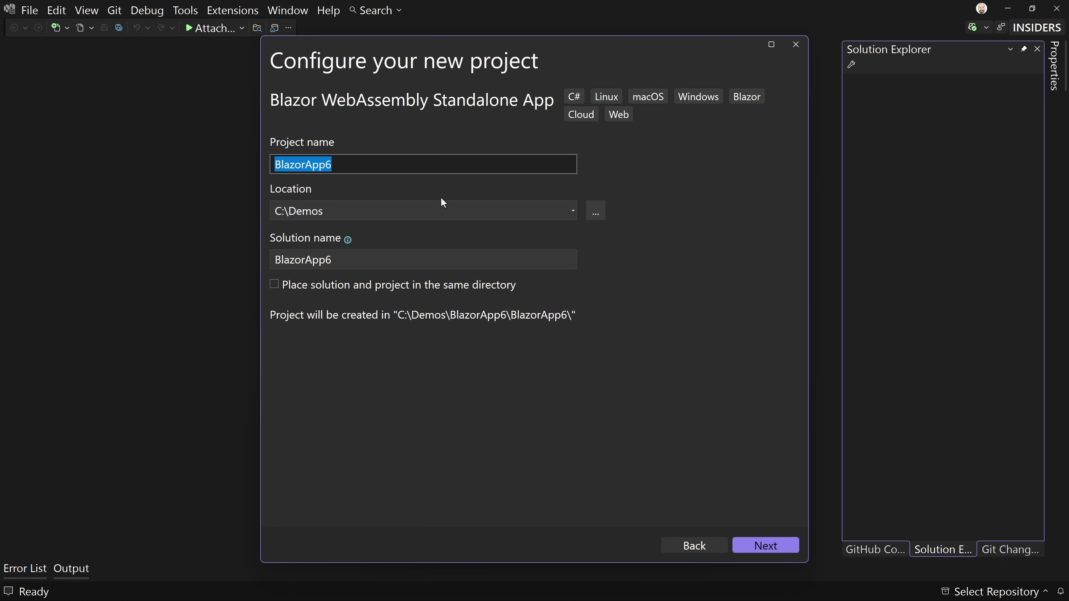
# Name the project BlazorDemo and its solution BlazorDemoApp, and continue to the additional project options.
pyautogui.write('Blazo')
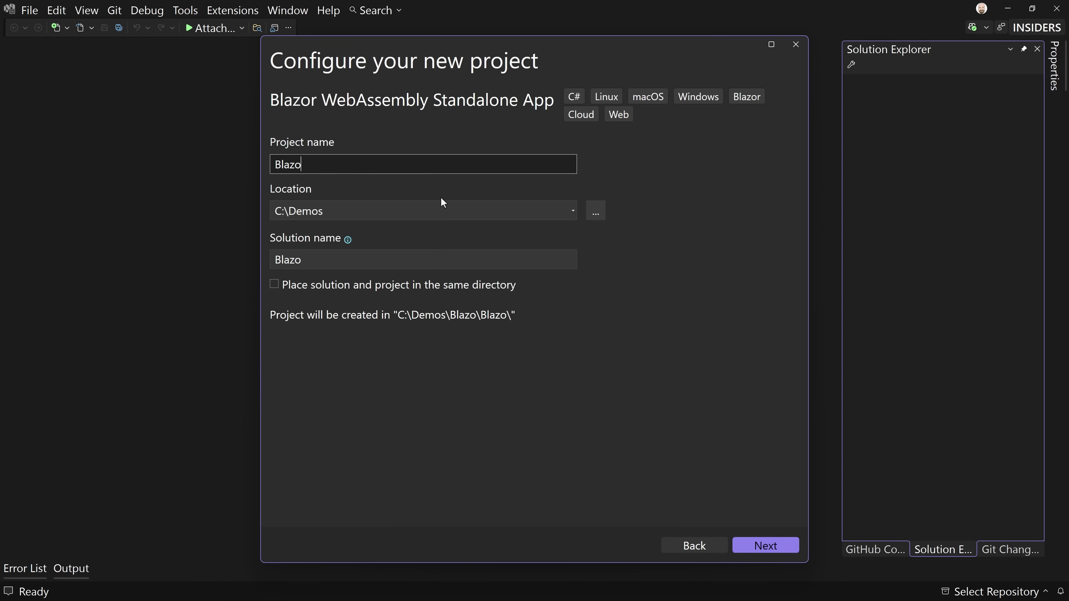
pyautogui.write('r-Demo')
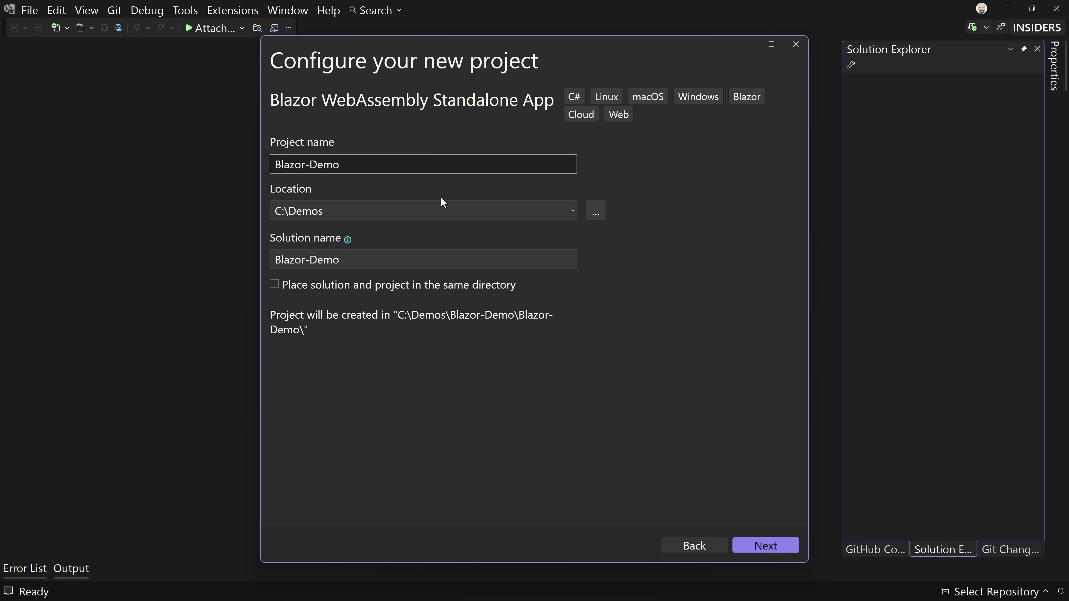
pyautogui.press('BackSpace')
pyautogui.press('BackSpace')
pyautogui.press('BackSpace')
pyautogui.press('BackSpace')
pyautogui.press('BackSpace')
pyautogui.press('BackSpace')
pyautogui.write('rDemo')
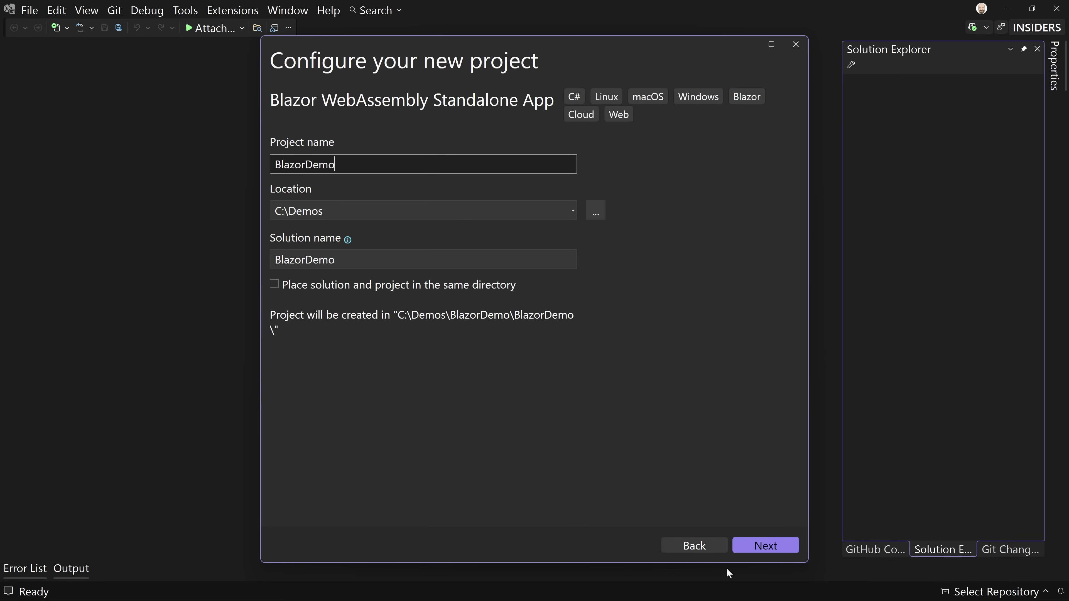
pyautogui.click(367, 261)
pyautogui.write('A')
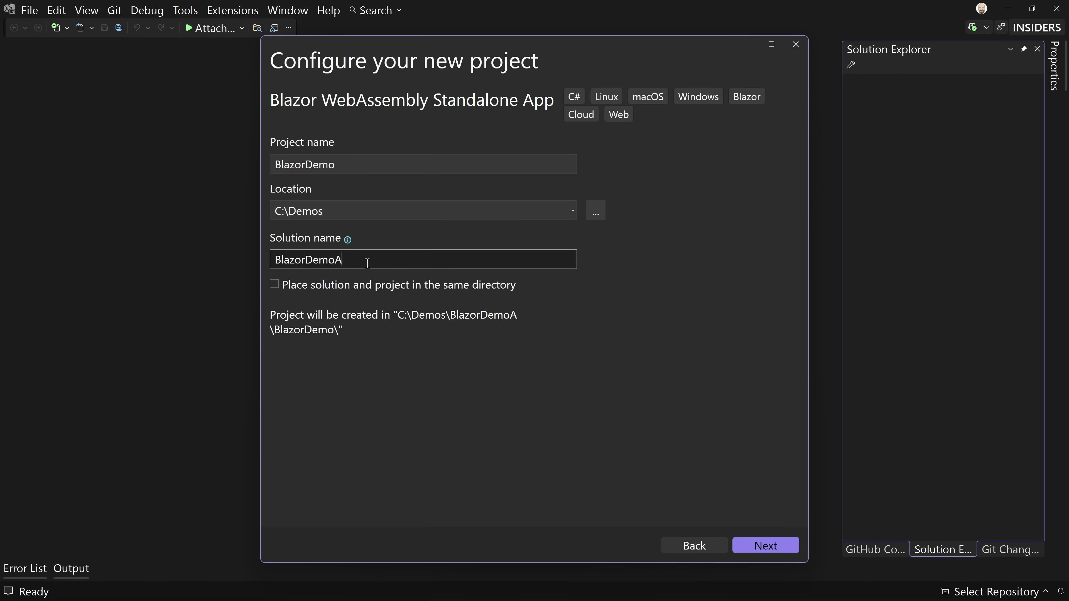
pyautogui.write('pp')
pyautogui.click(756, 547)
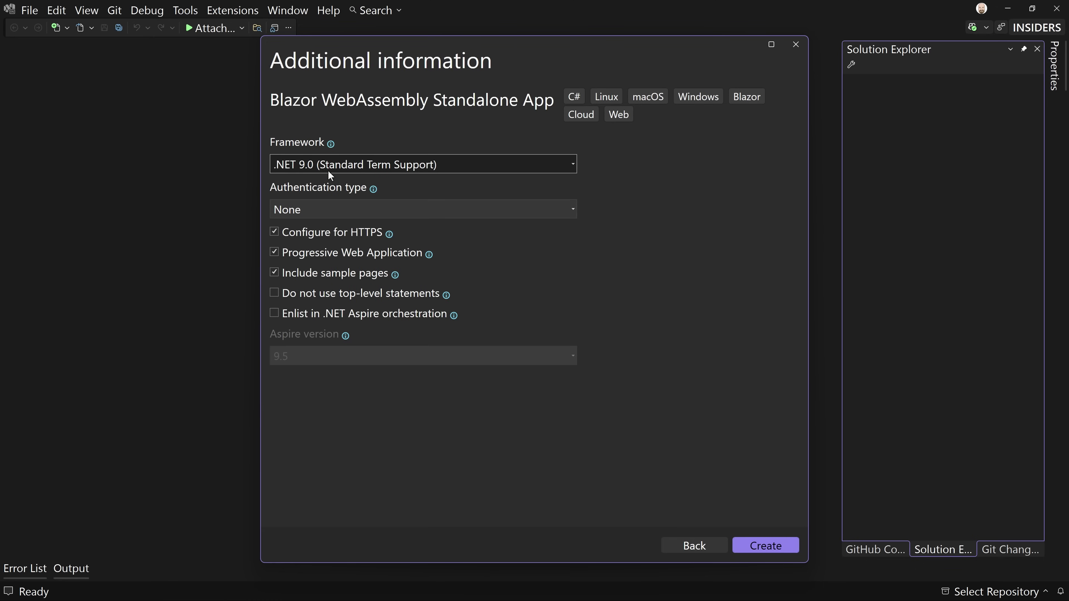
# Create the project on .NET 9.0 with HTTPS, Progressive Web Application and sample pages, and close its overview page.
pyautogui.click(409, 165)
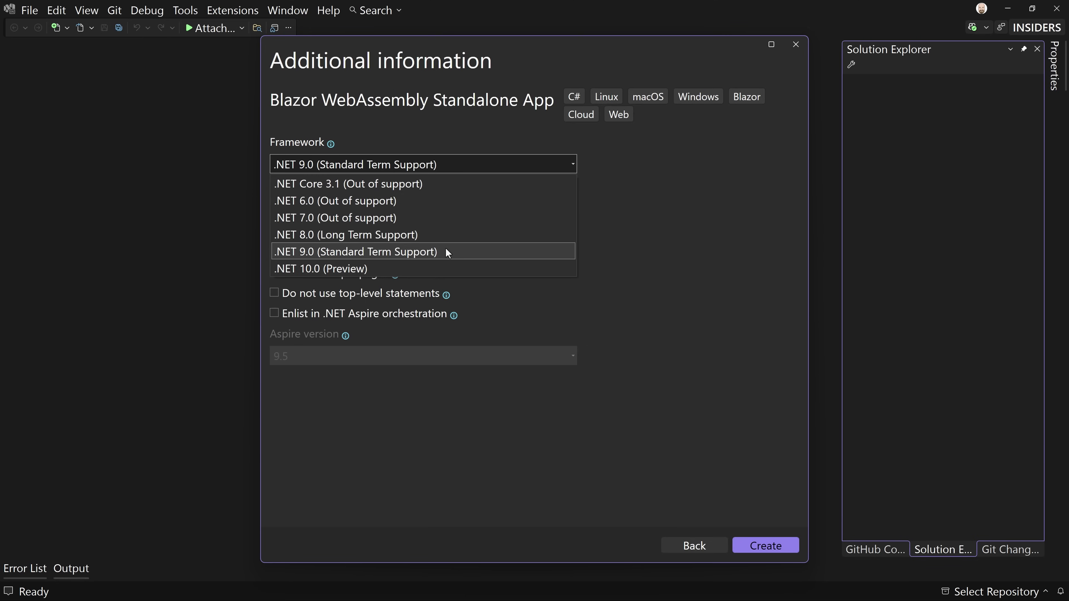
pyautogui.click(619, 174)
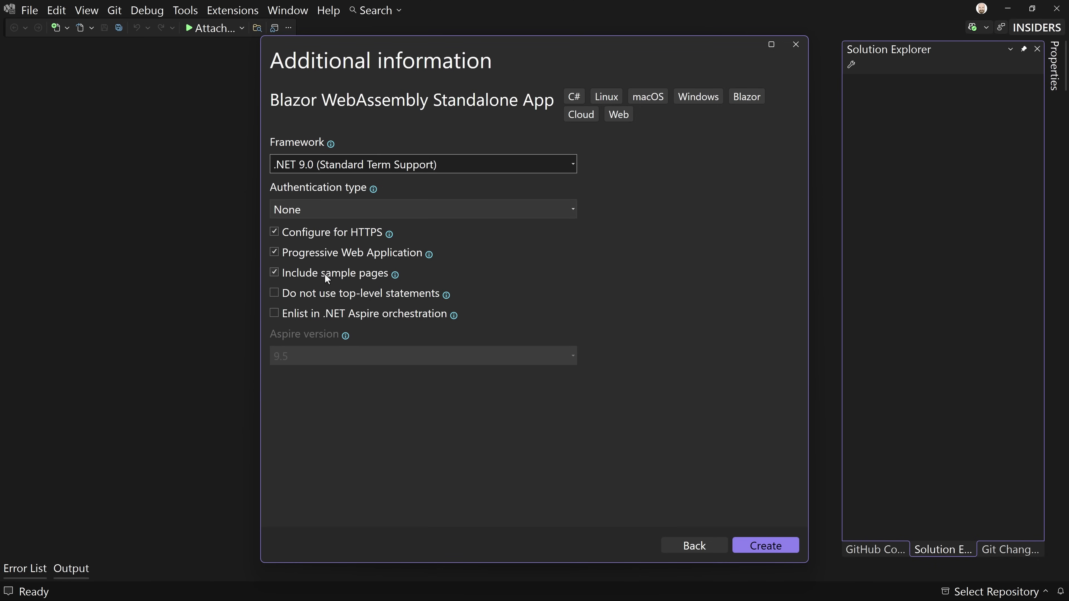
pyautogui.click(755, 544)
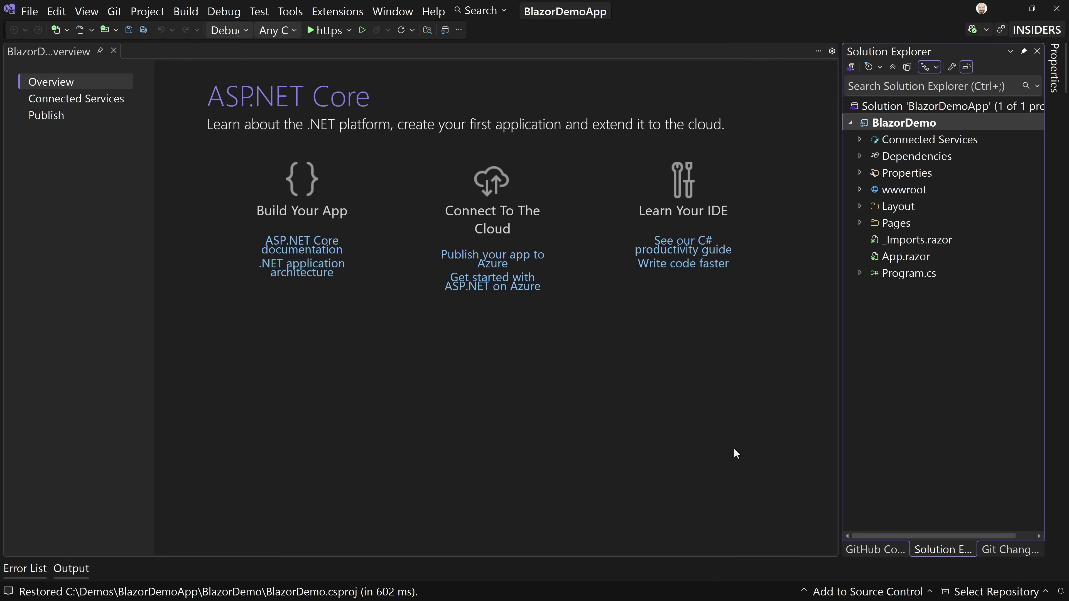
pyautogui.click(114, 51)
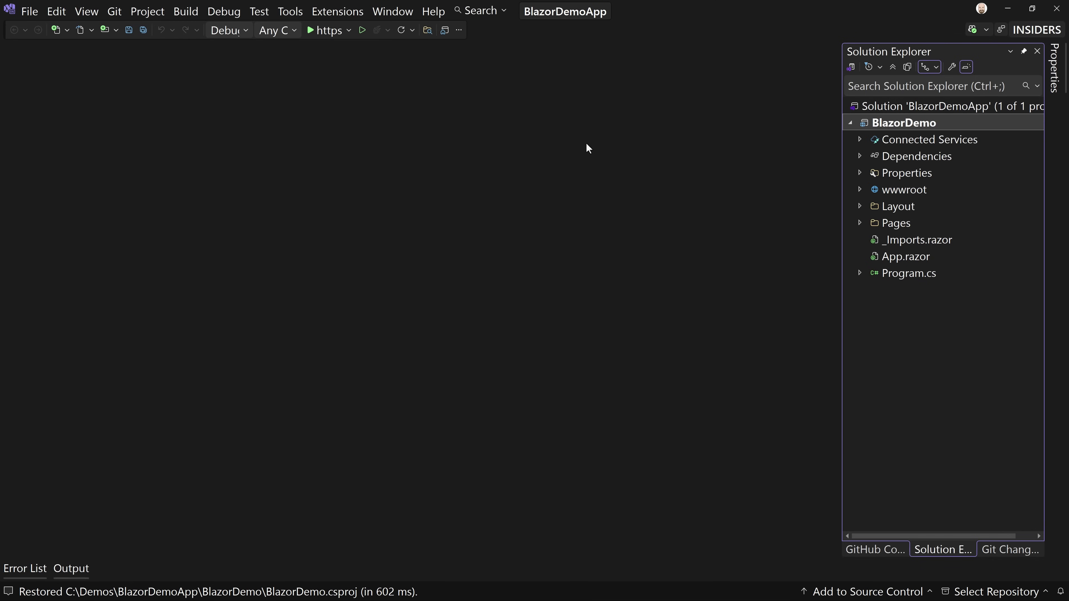
# Open Home.razor from the Pages folder and change its h1 heading to "Our Sample WASM App".
pyautogui.click(860, 223)
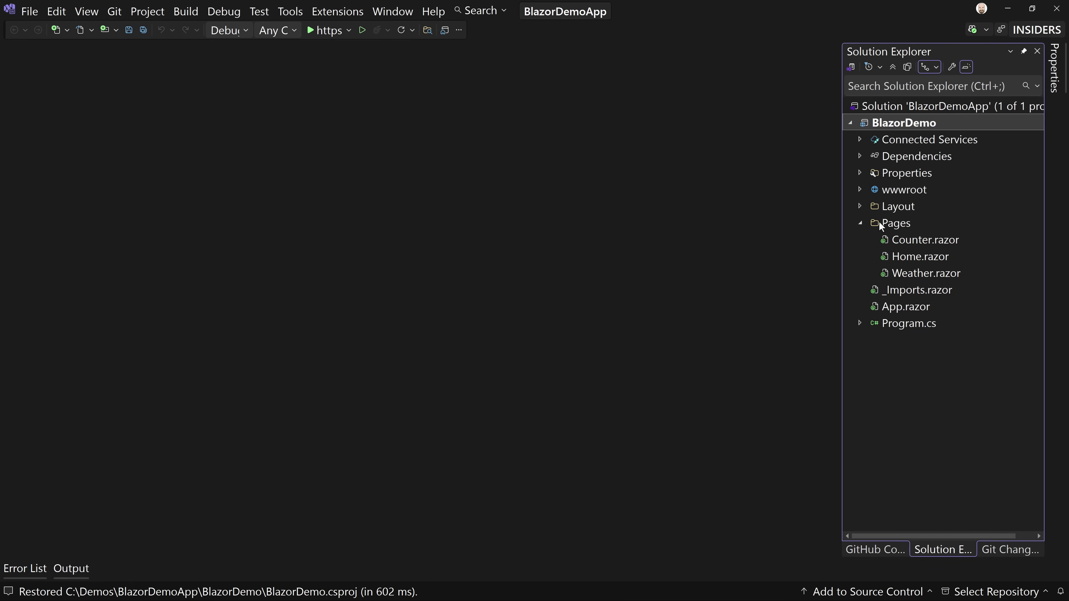
pyautogui.doubleClick(909, 256)
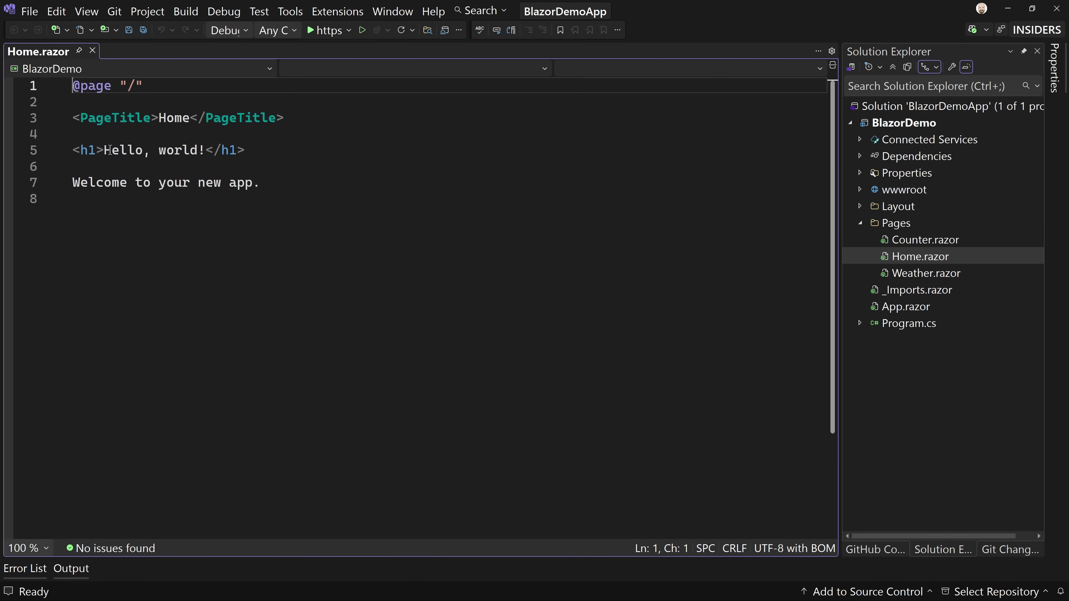
pyautogui.moveTo(104, 150); pyautogui.dragTo(206, 150)
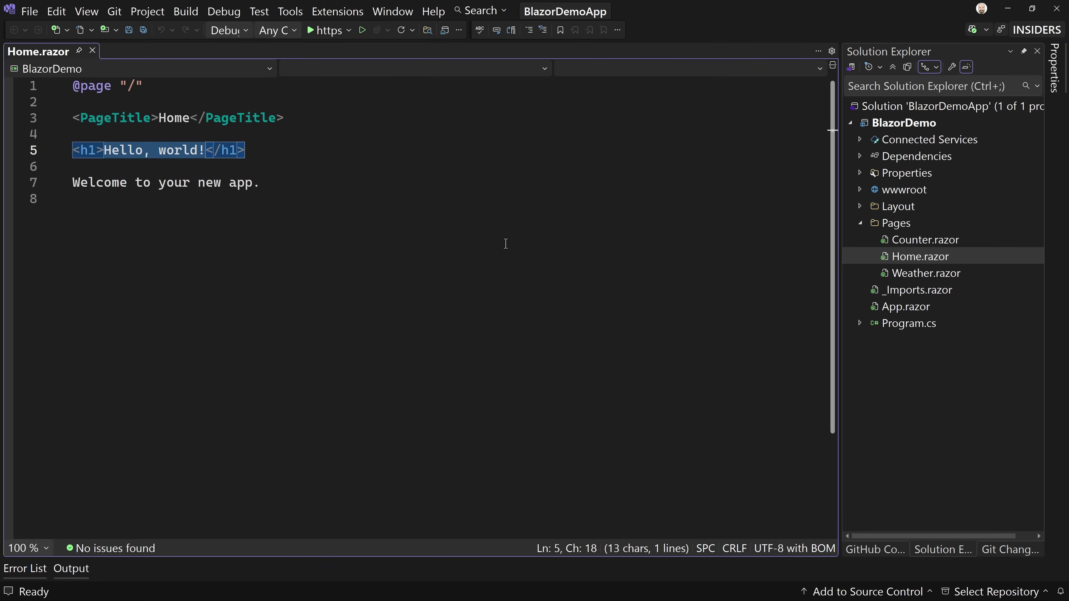
pyautogui.write('Our Sample ')
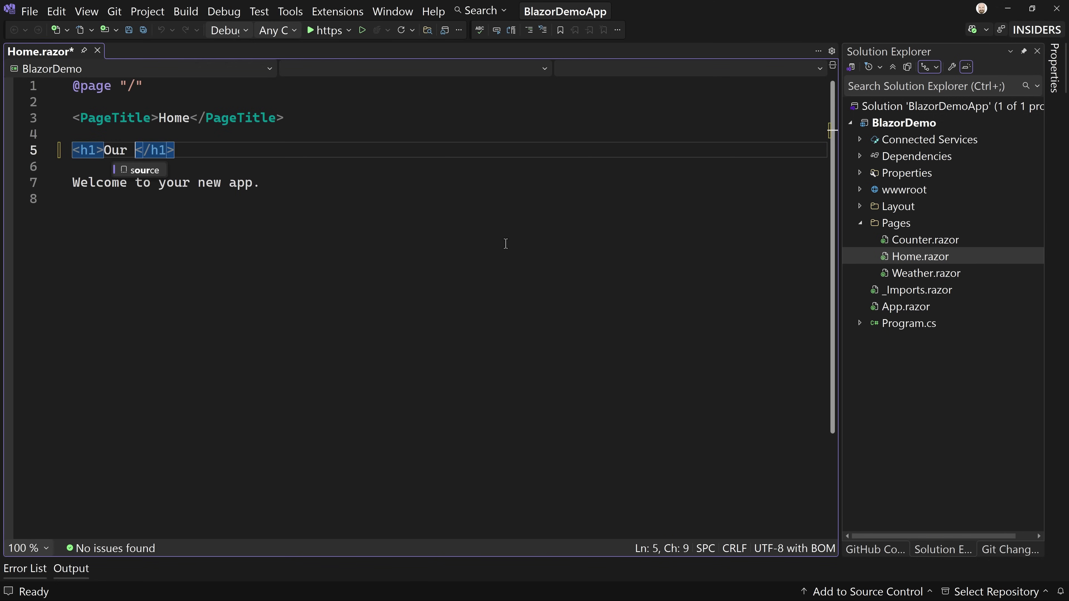
pyautogui.write('WASM App')
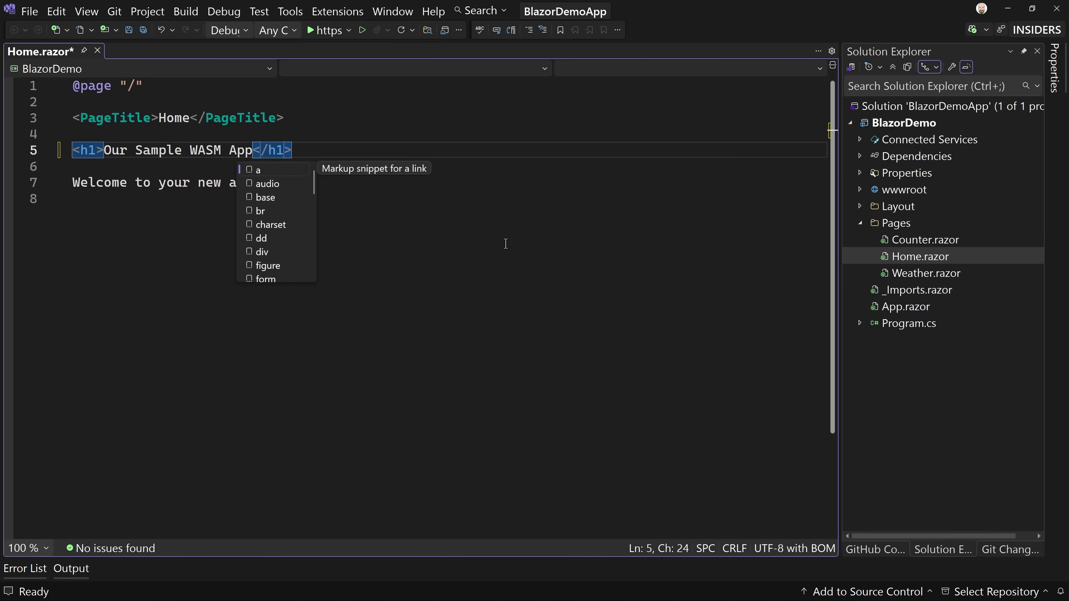
# Replace the welcome line in Home.razor with "This is a sample Blazor WebAssembly Standalone App." and save the file.
pyautogui.click(112, 182)
pyautogui.moveTo(72, 182); pyautogui.dragTo(264, 183)
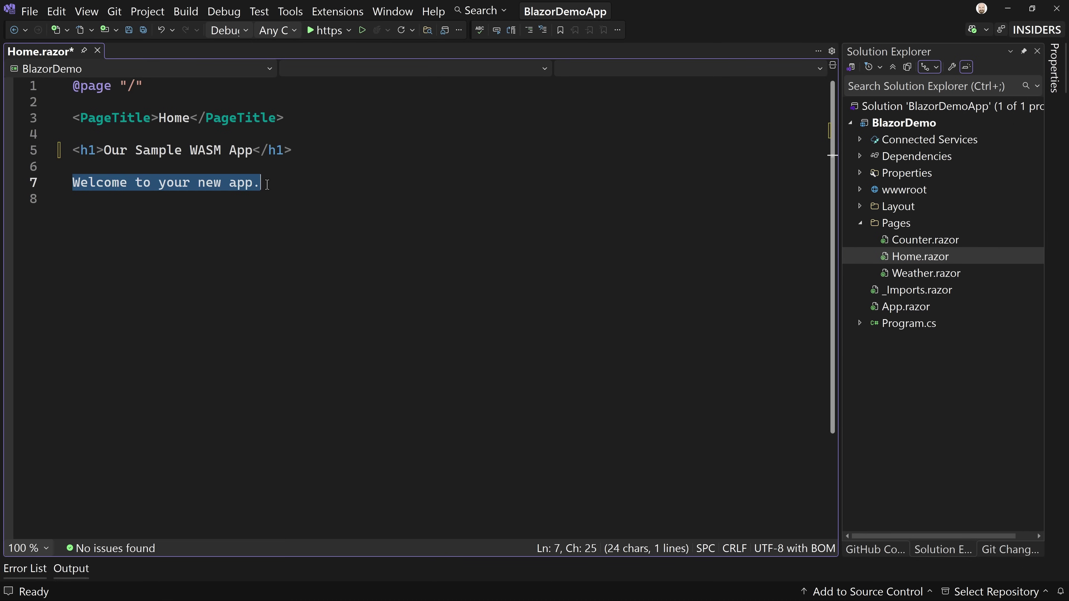
pyautogui.write('This is a s')
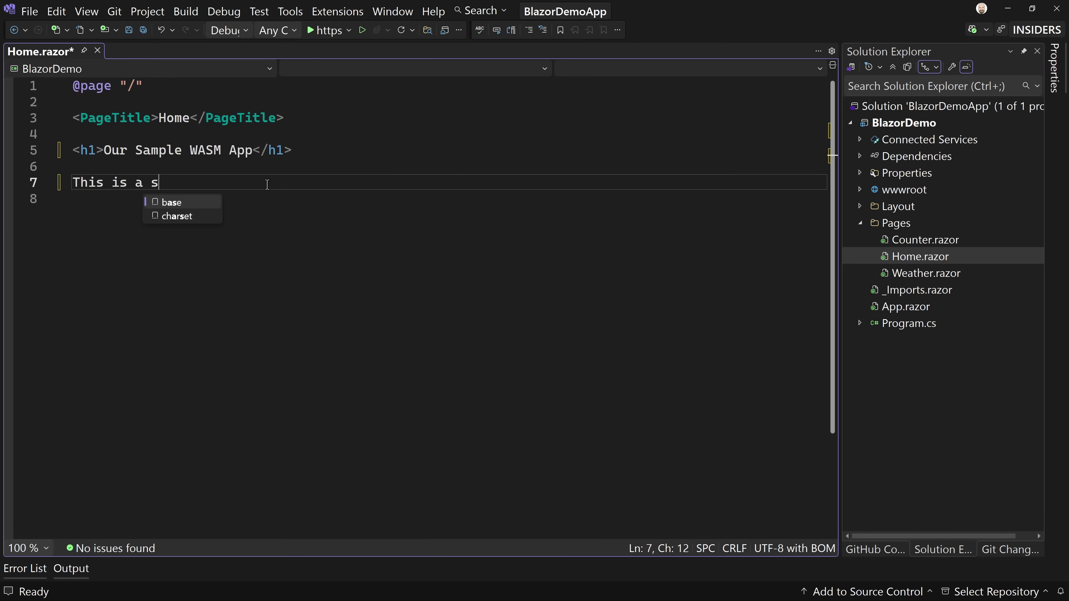
pyautogui.write('ample Blazor We')
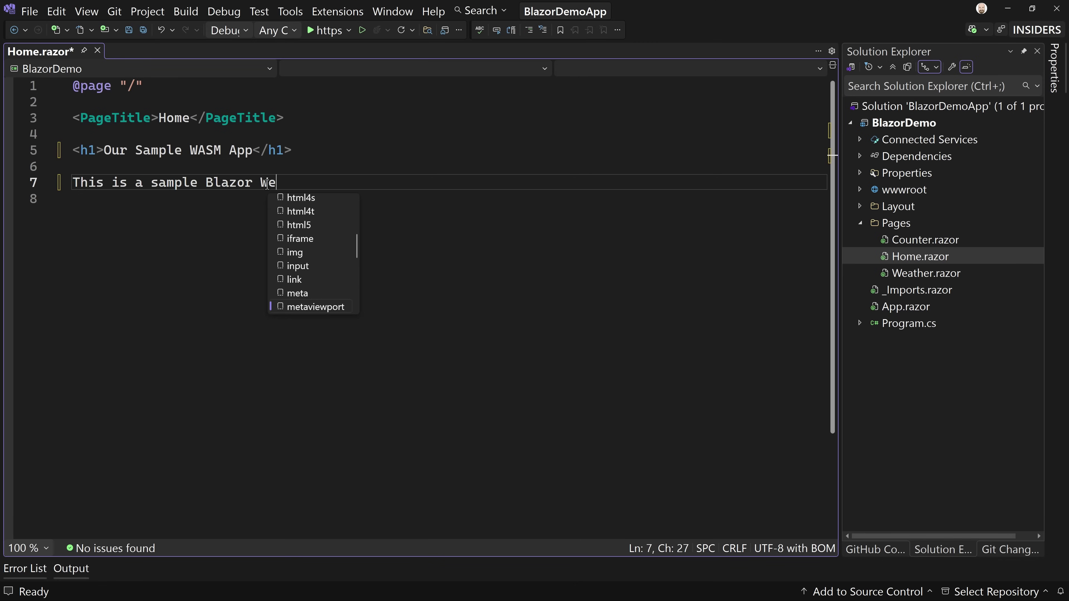
pyautogui.write('bAssembly')
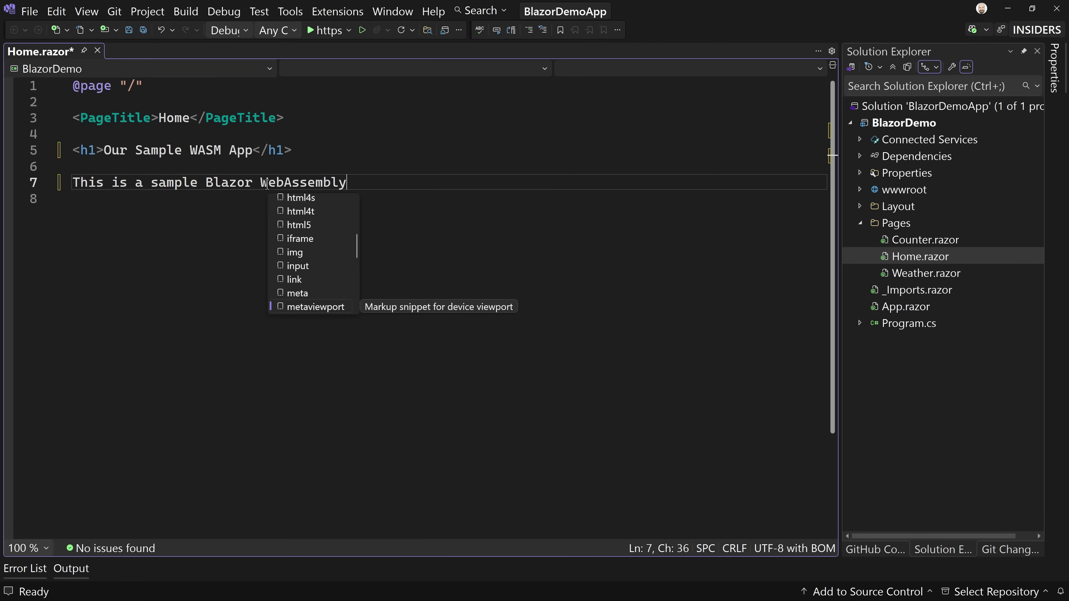
pyautogui.write(' Sta')
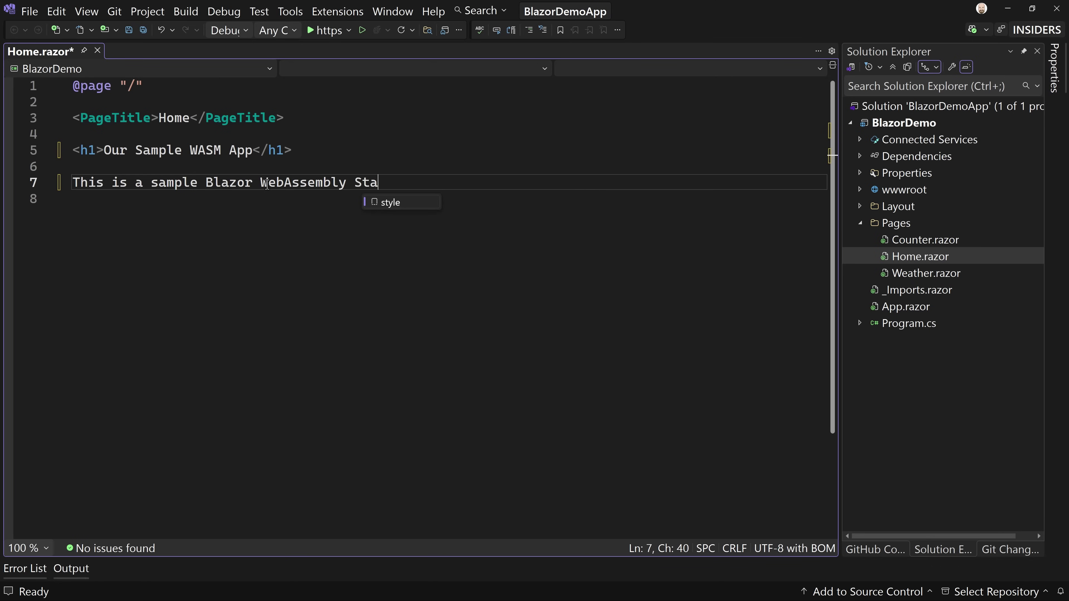
pyautogui.write('ndalone App.')
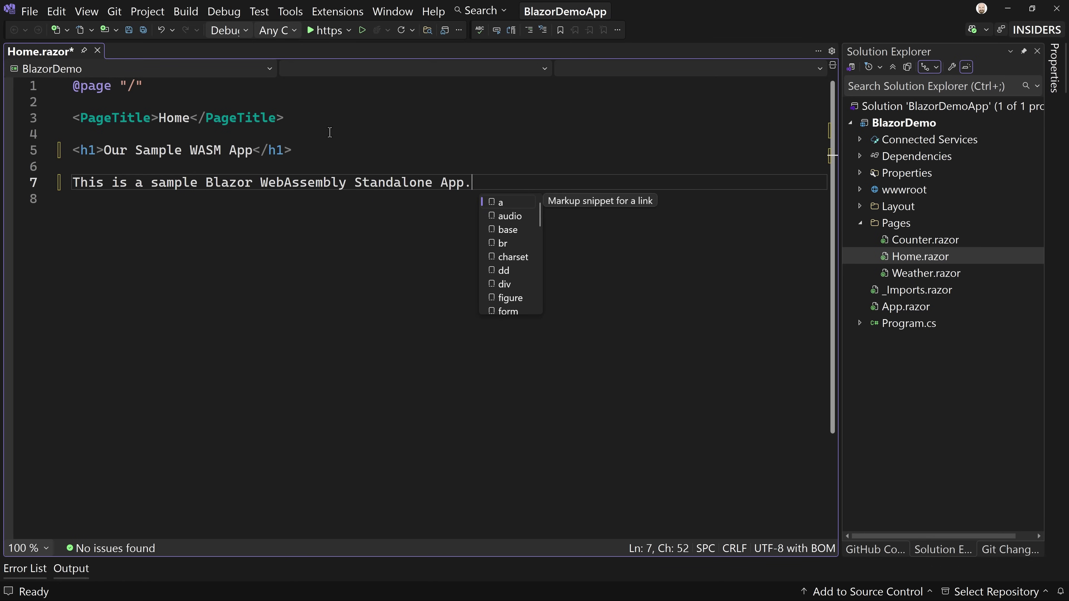
pyautogui.click(330, 150)
pyautogui.hotkey('ctrl', 's')
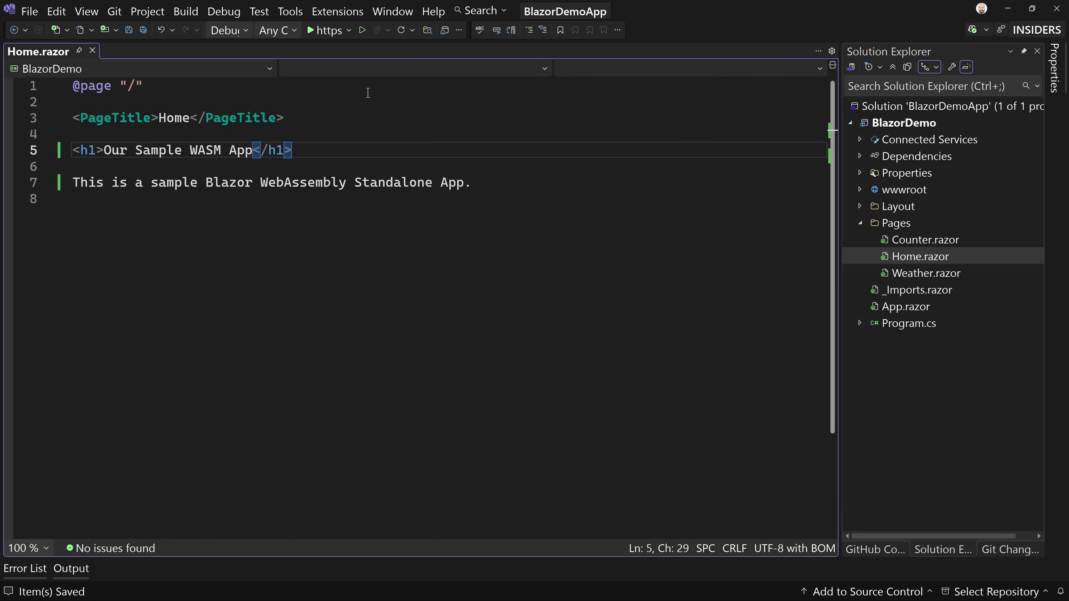
# Run the app with the https profile, view its home page and app install prompt in the browser, and close it.
pyautogui.click(330, 30)
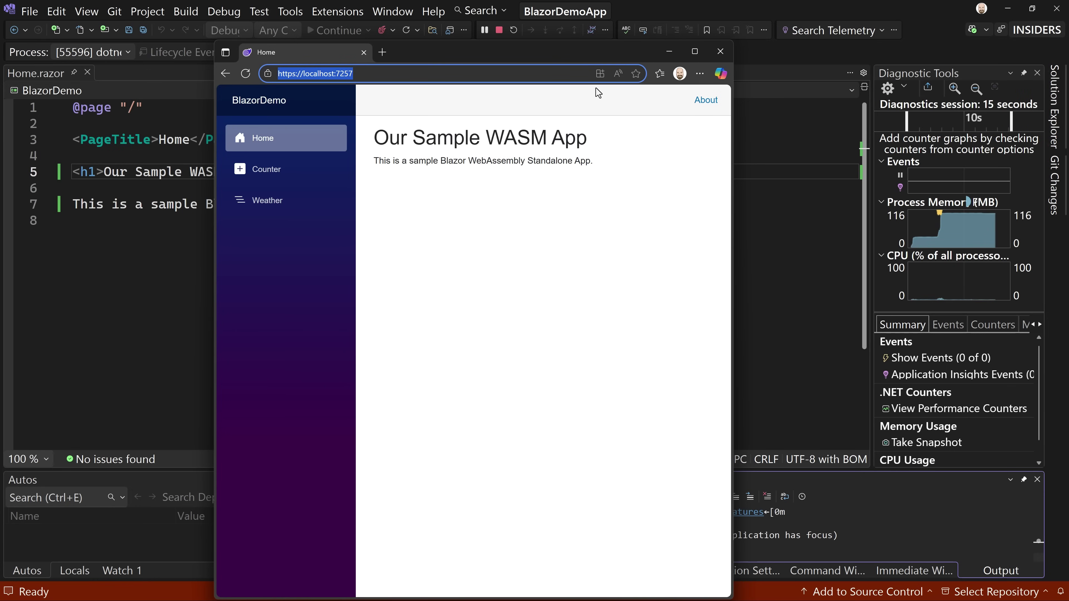
pyautogui.click(600, 74)
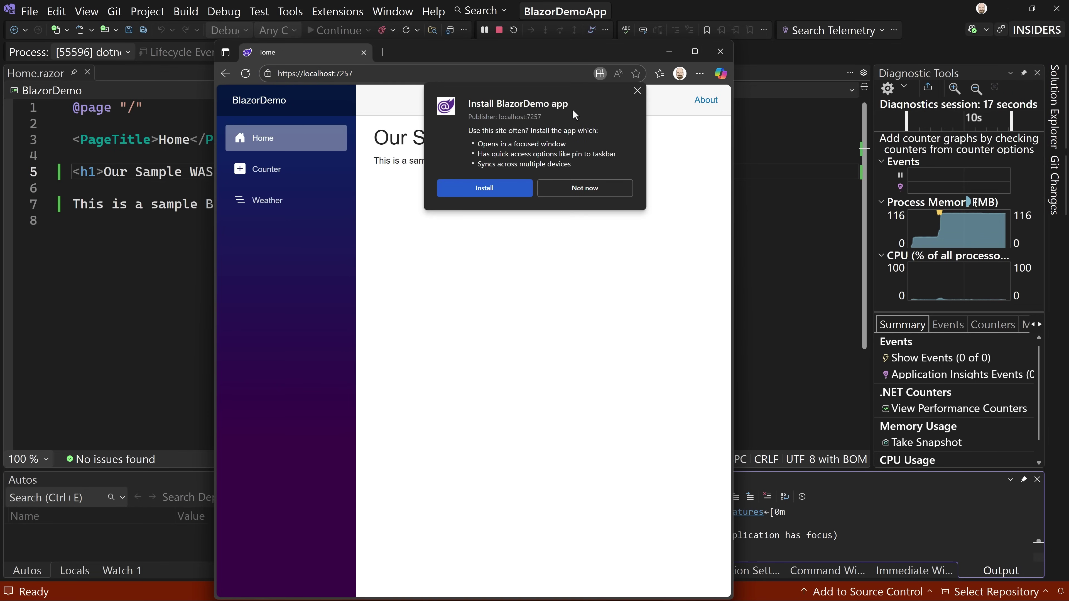
pyautogui.click(664, 261)
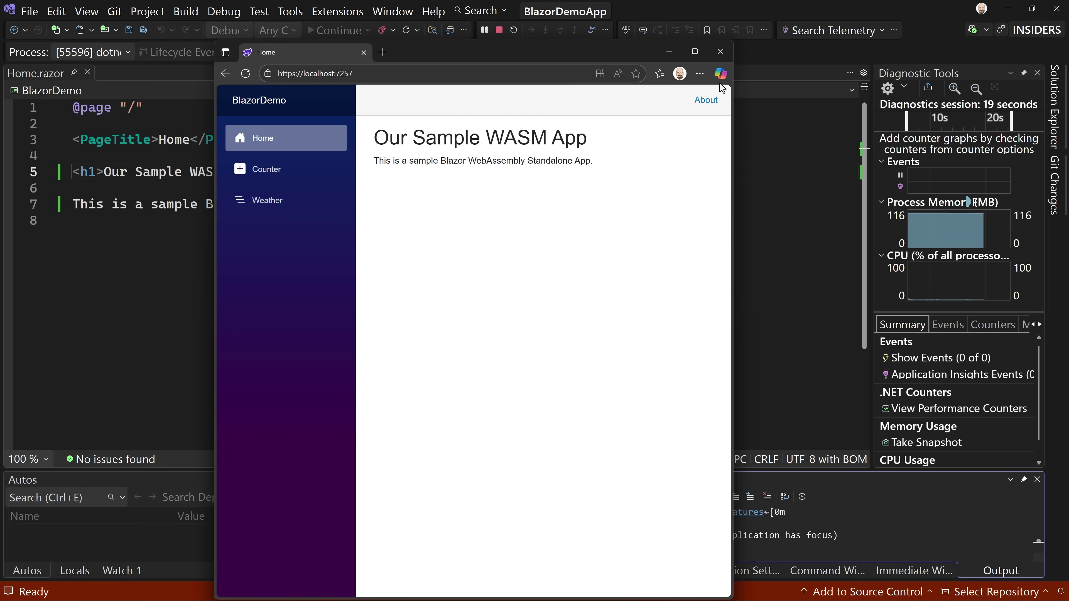
pyautogui.click(720, 51)
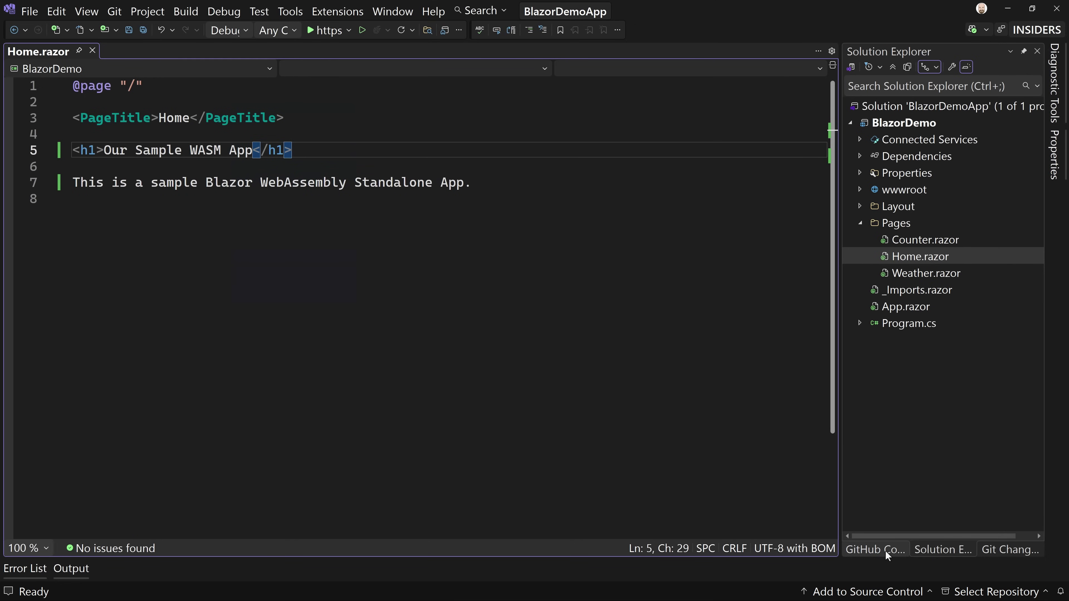
# Create a Git repository with a README for the solution and push it to a new private GitHub repository named BlazorDemoApp.
pyautogui.click(995, 551)
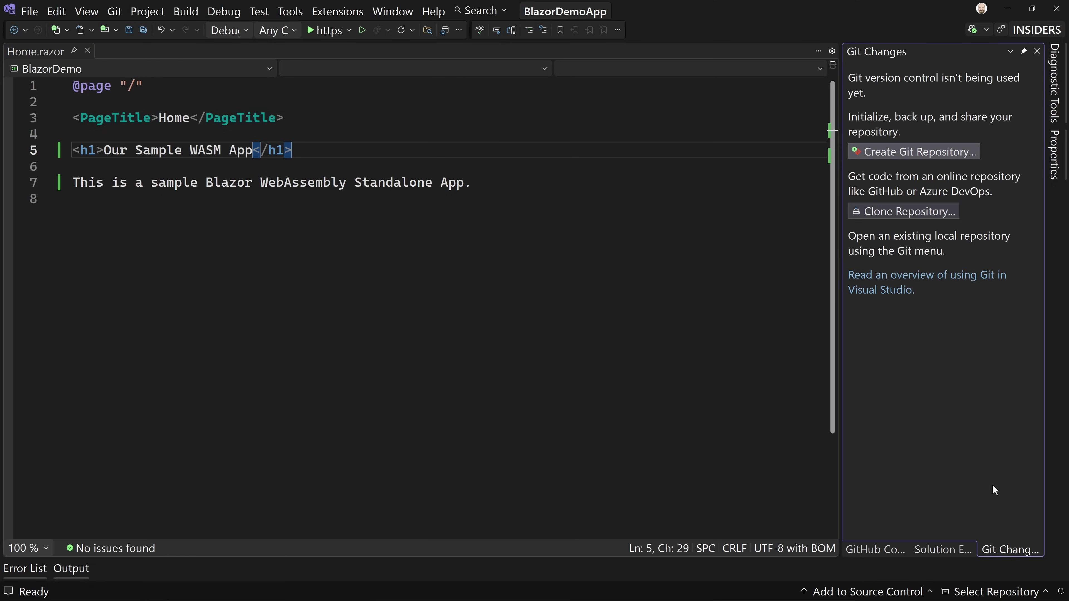
pyautogui.click(889, 153)
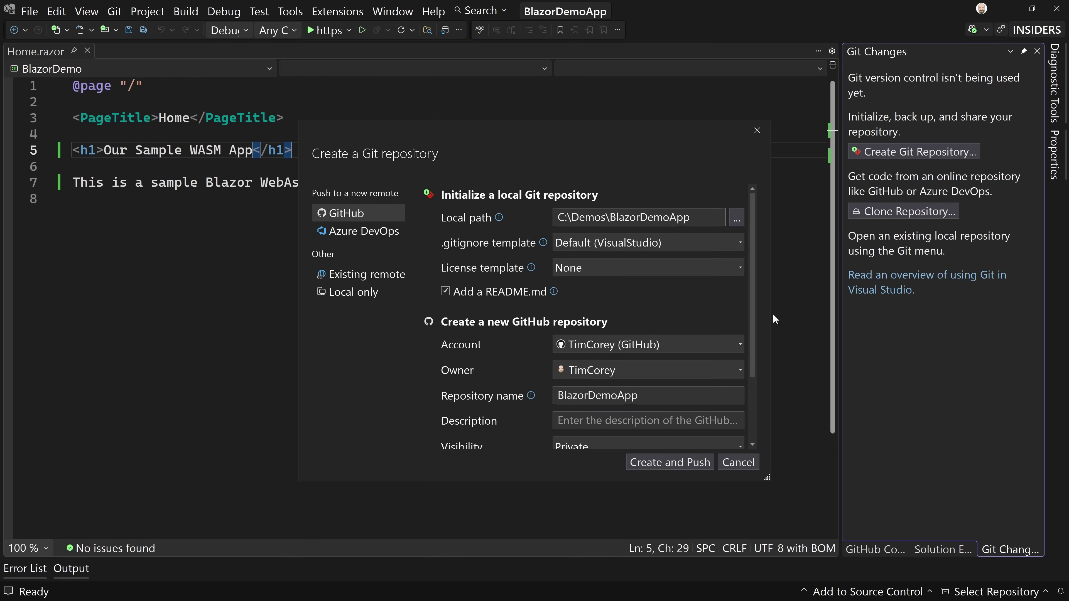
pyautogui.scroll(-2, 510, 307)
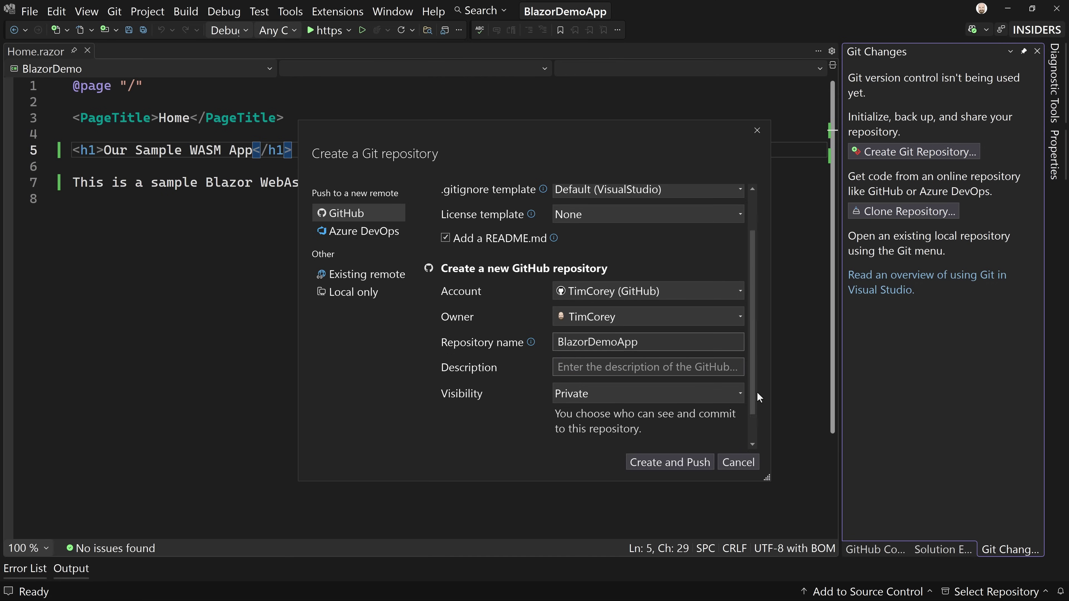
pyautogui.scroll(-2, 757, 392)
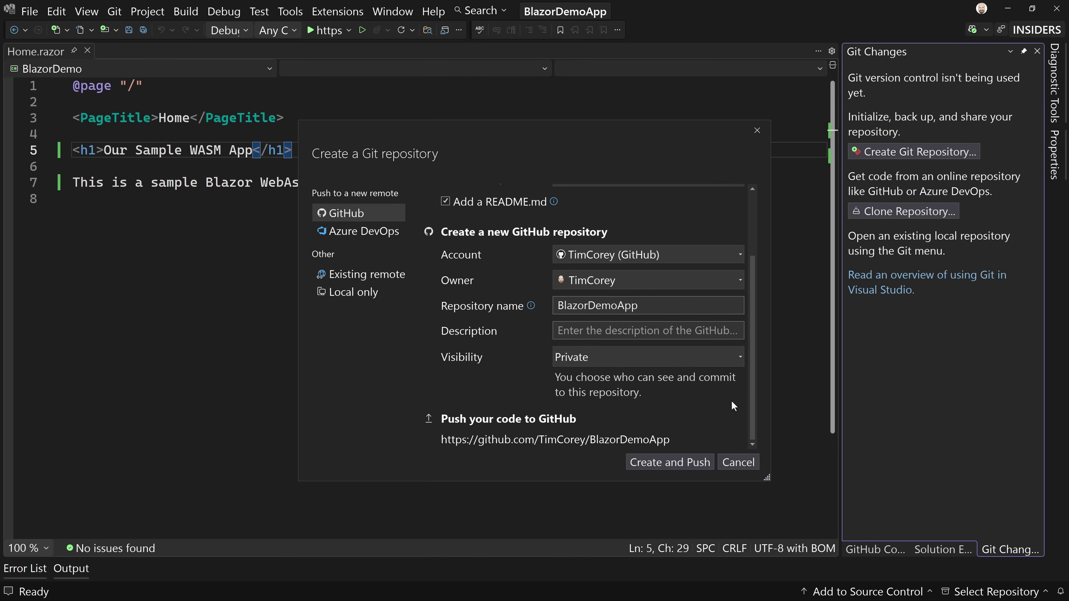
pyautogui.click(680, 462)
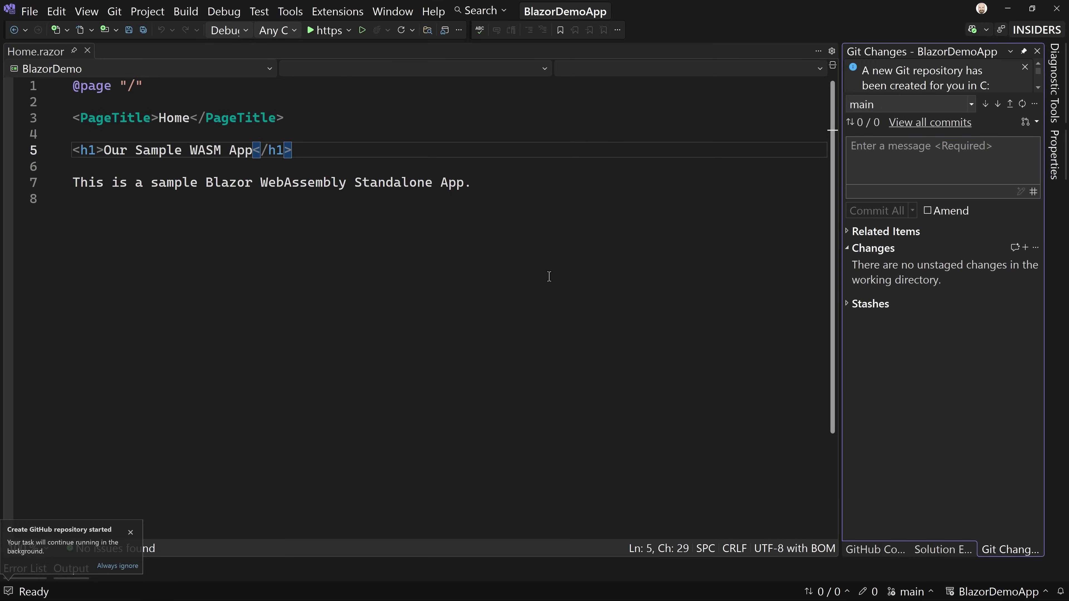
# Switch back to the Azure portal in the browser and open the Demos dashboard.
pyautogui.click(1005, 10)
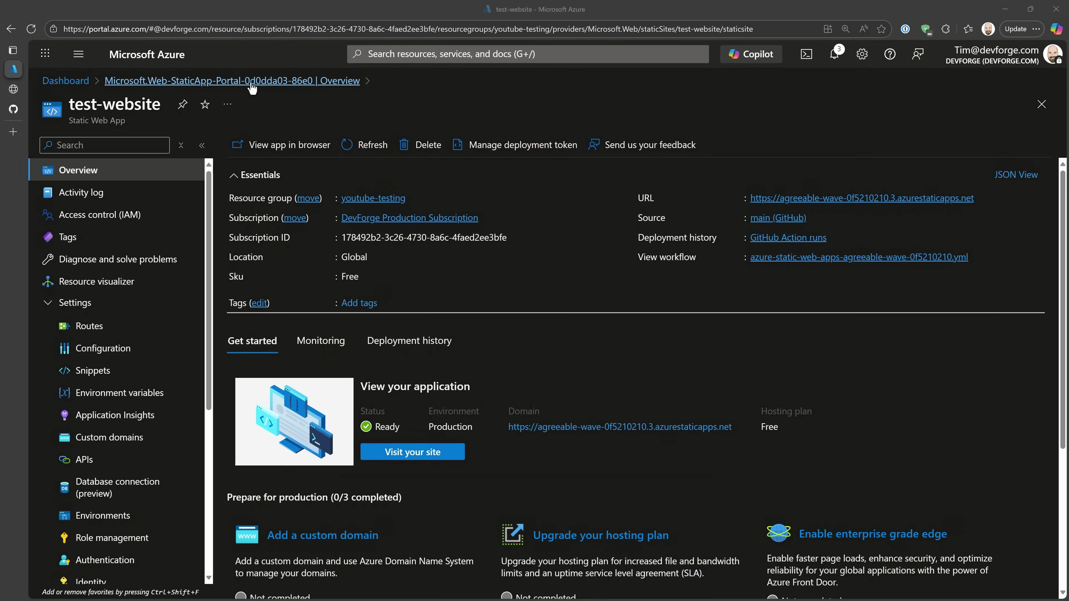
pyautogui.click(80, 81)
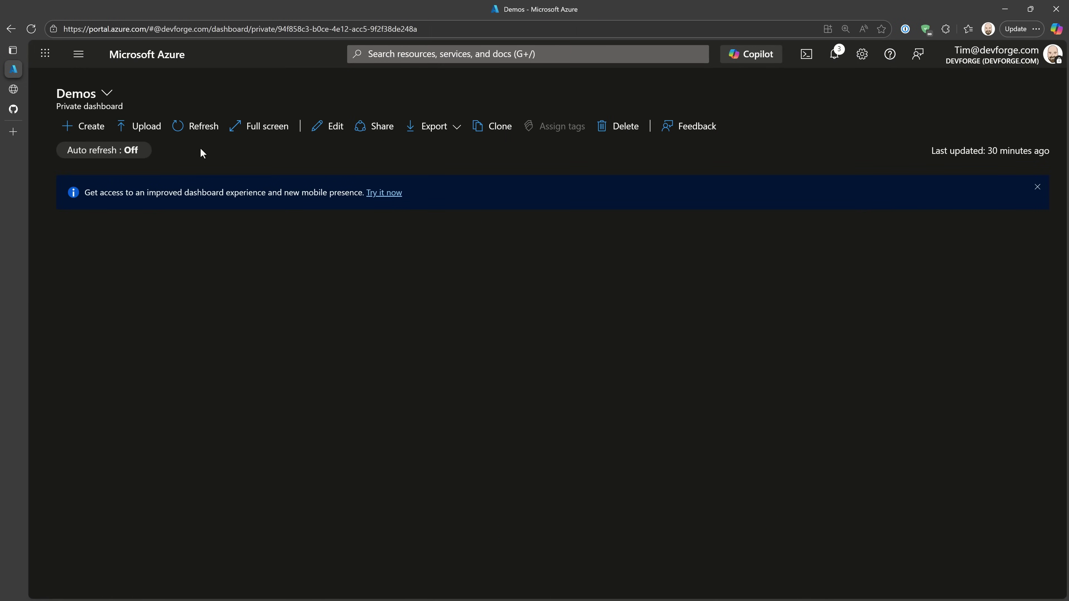
# Search the Azure Marketplace for "static web app" and start creating a Microsoft Static Web App resource.
pyautogui.click(79, 55)
pyautogui.click(83, 87)
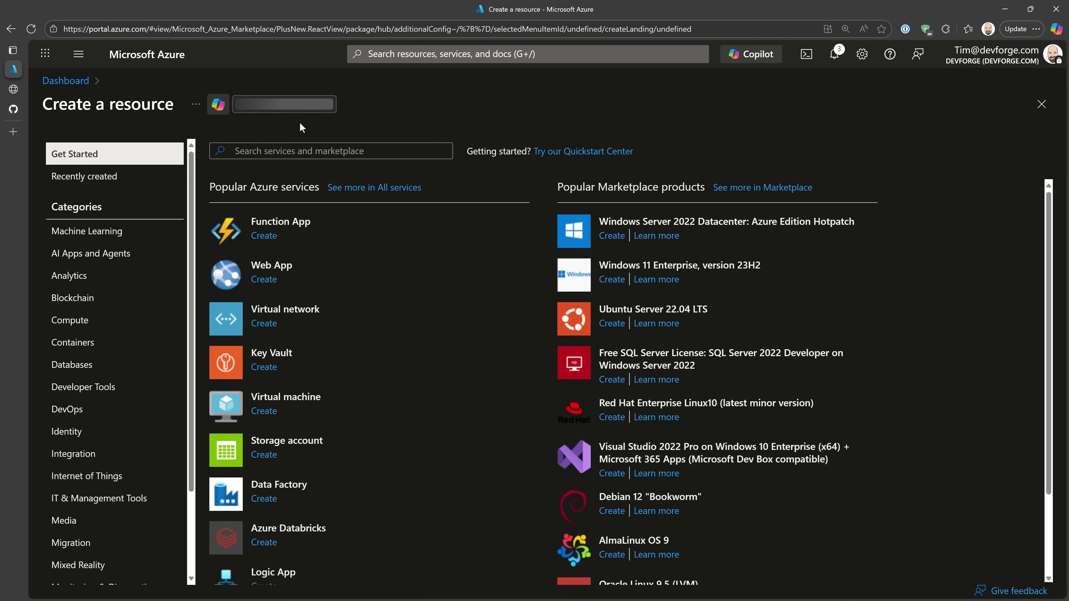
pyautogui.click(299, 157)
pyautogui.write('static web app')
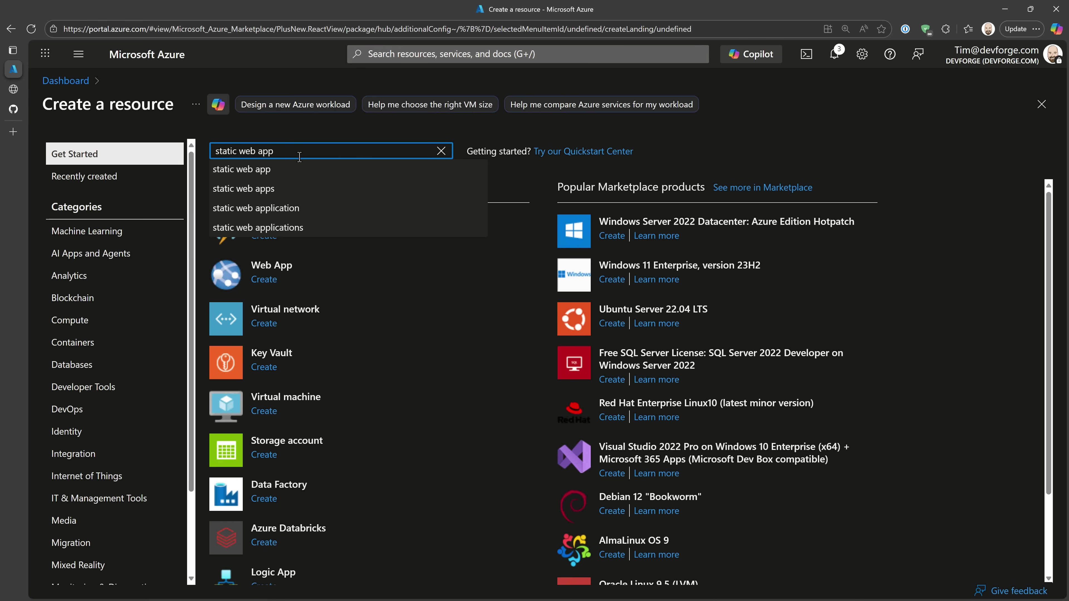
pyautogui.press('Return')
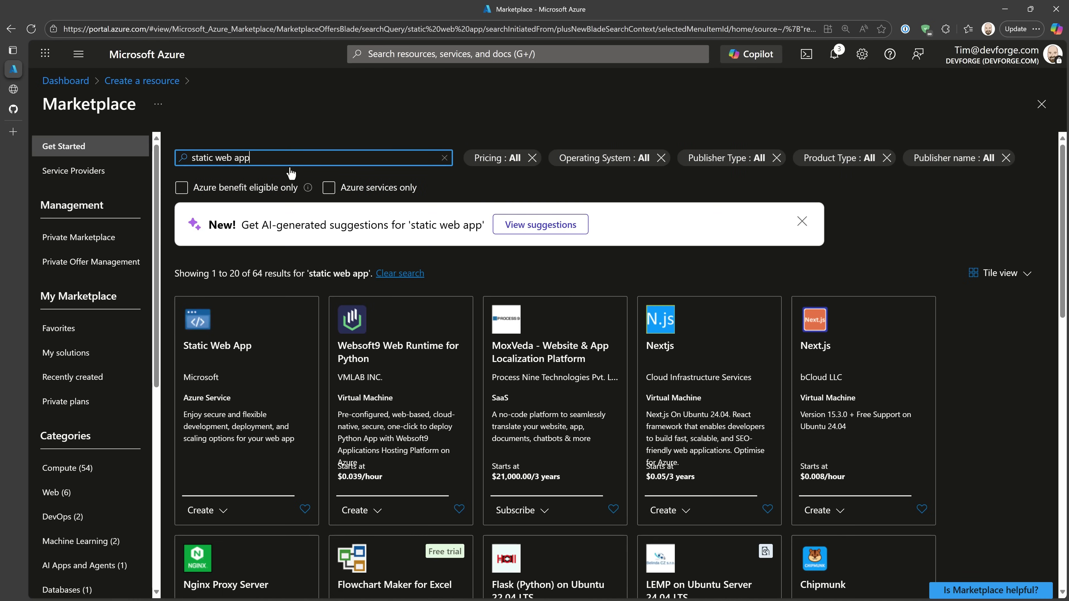
pyautogui.click(212, 509)
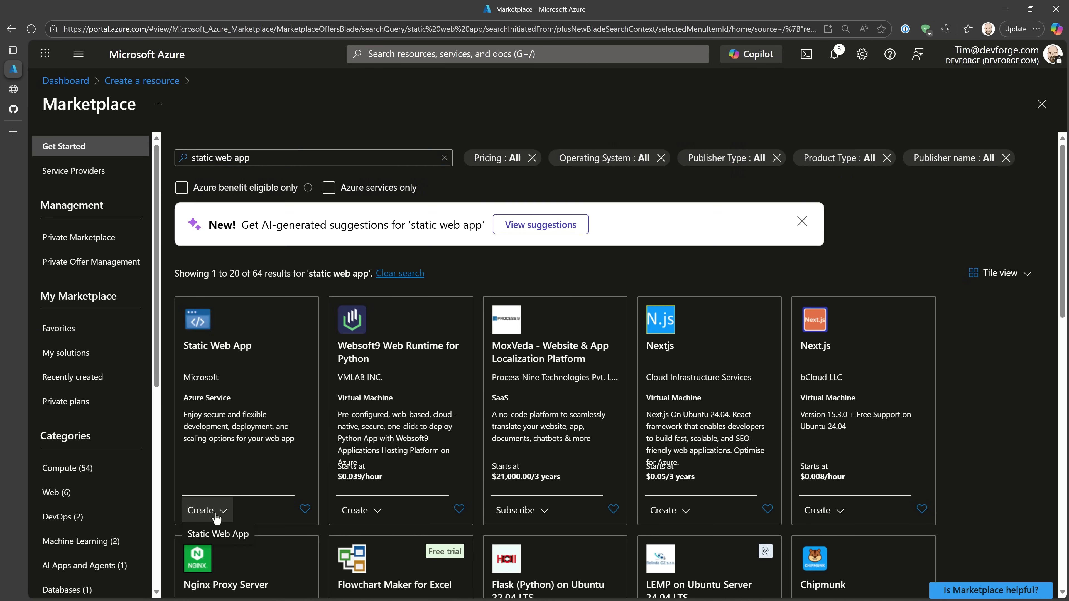
pyautogui.click(214, 534)
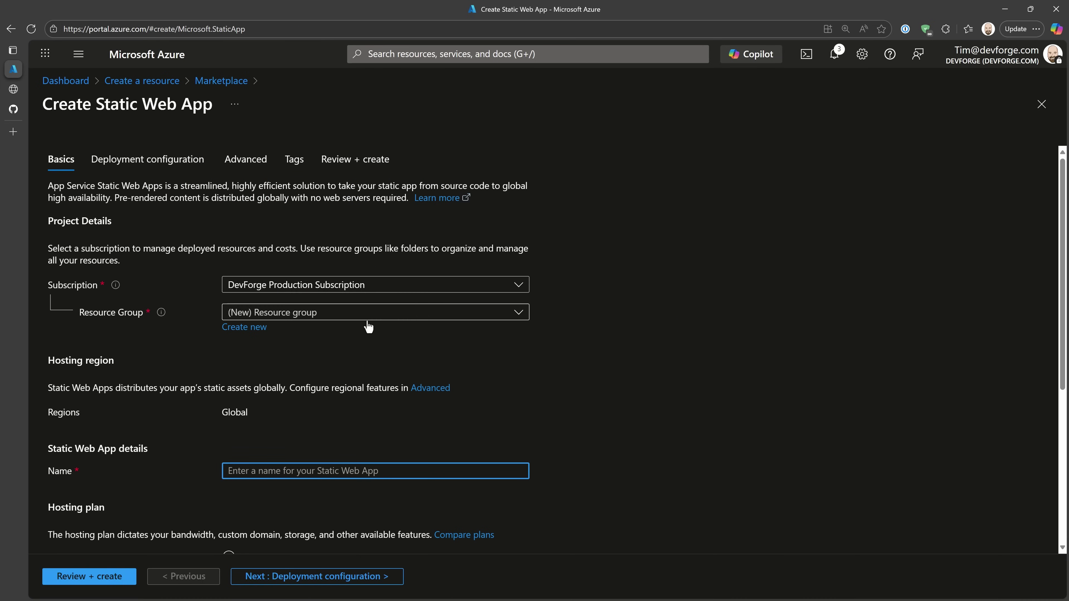
# Assign the new static web app to the existing youtube-testing resource group.
pyautogui.click(353, 318)
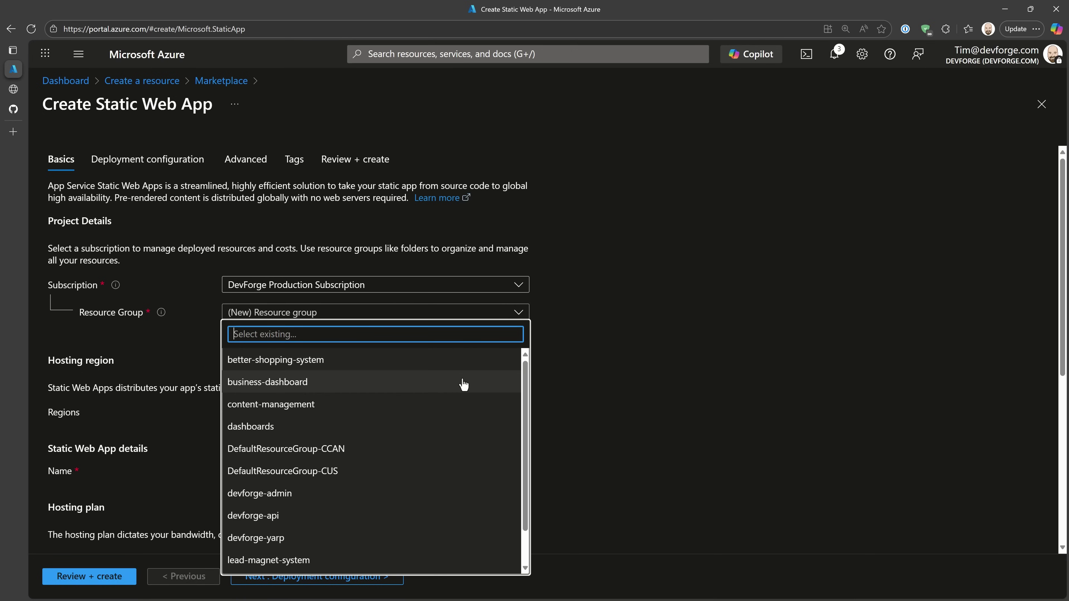
pyautogui.scroll(-1, 463, 396)
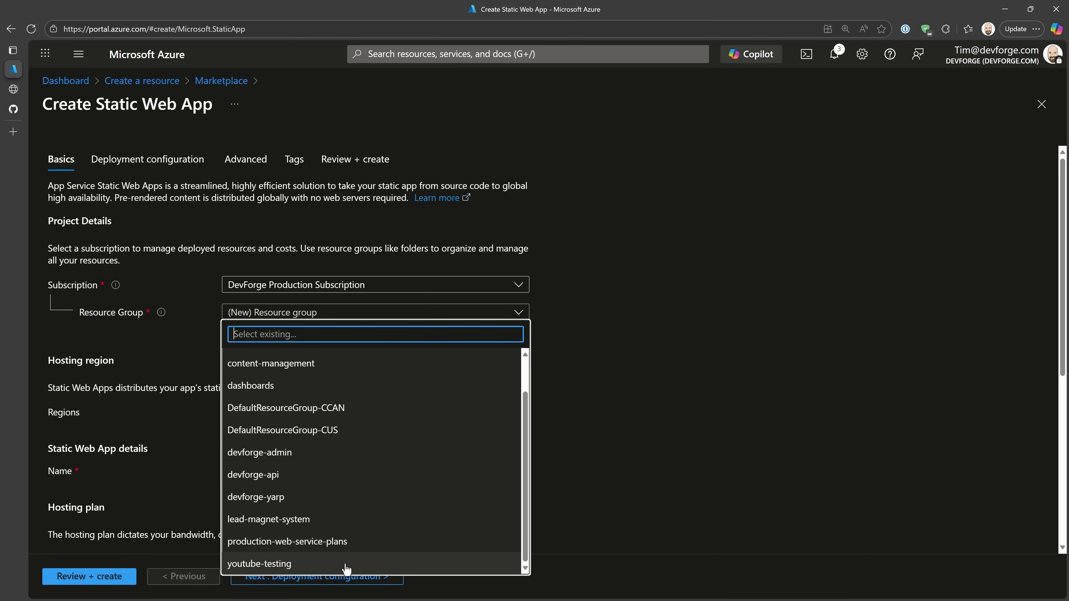
pyautogui.click(421, 564)
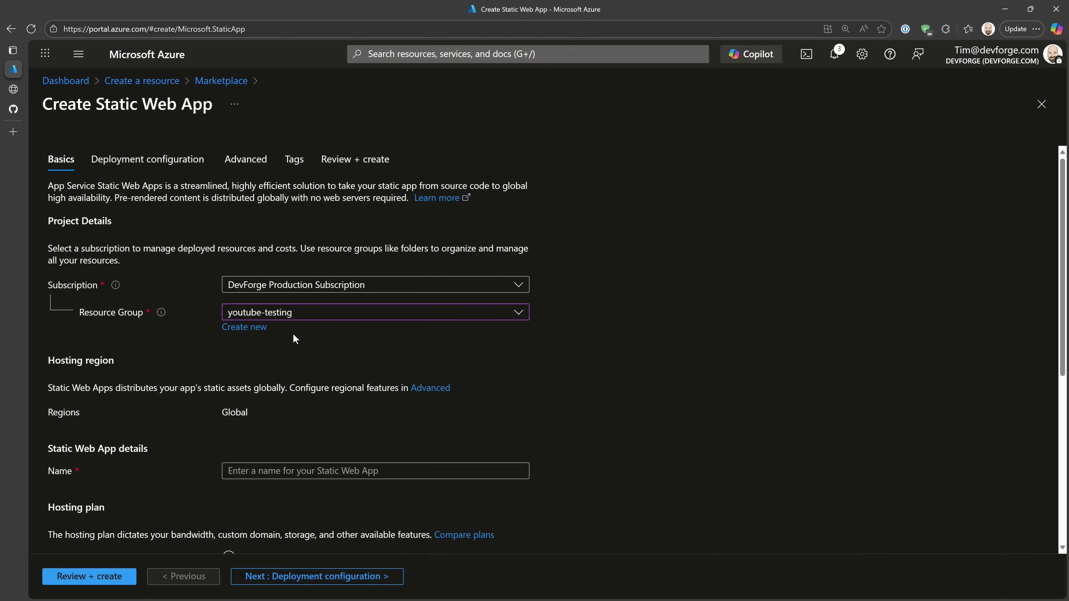
# Name the static web app BlazorWebApp and choose the Free hosting plan.
pyautogui.scroll(-6, 619, 302)
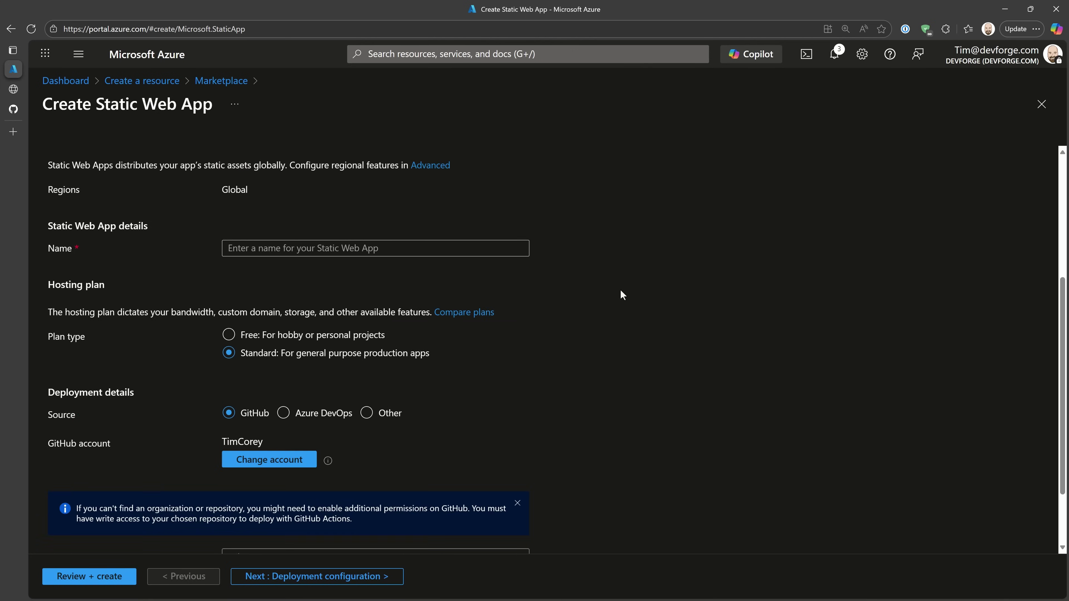
pyautogui.click(475, 197)
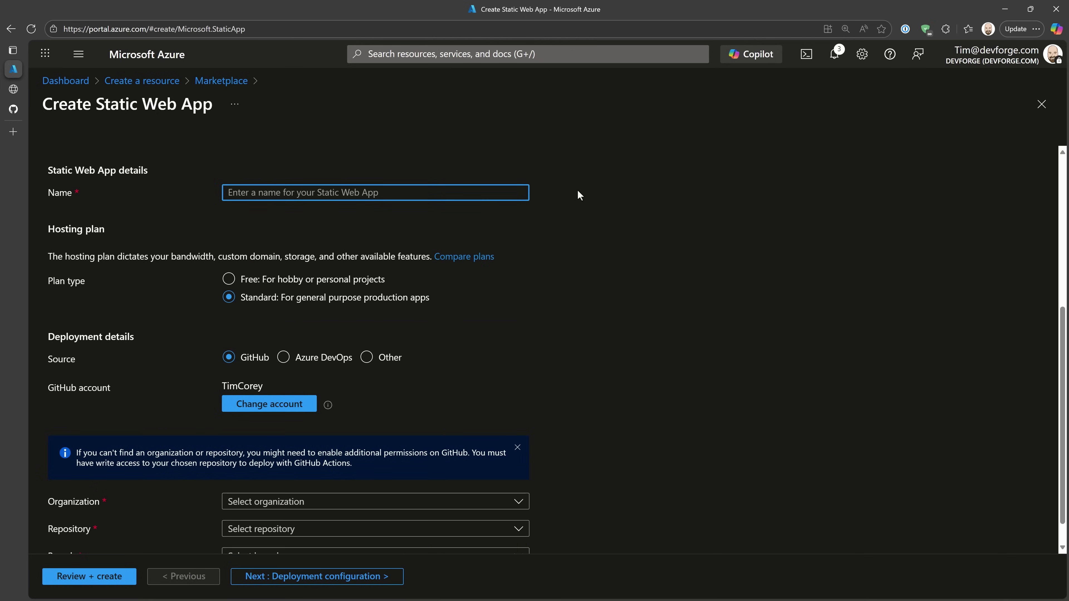
pyautogui.write('Blazor')
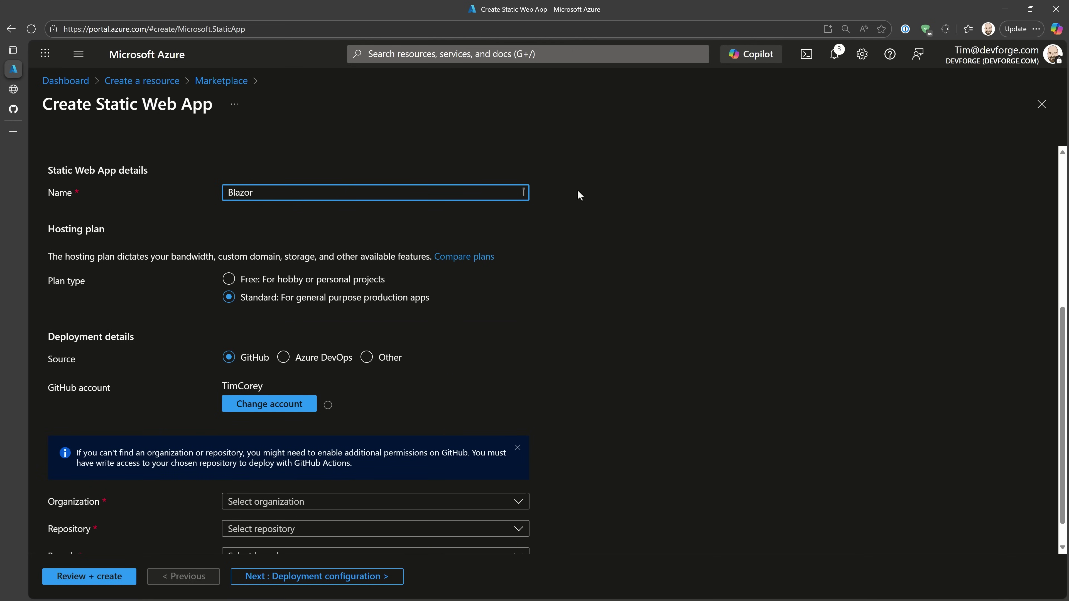
pyautogui.write('WebApp')
pyautogui.click(288, 281)
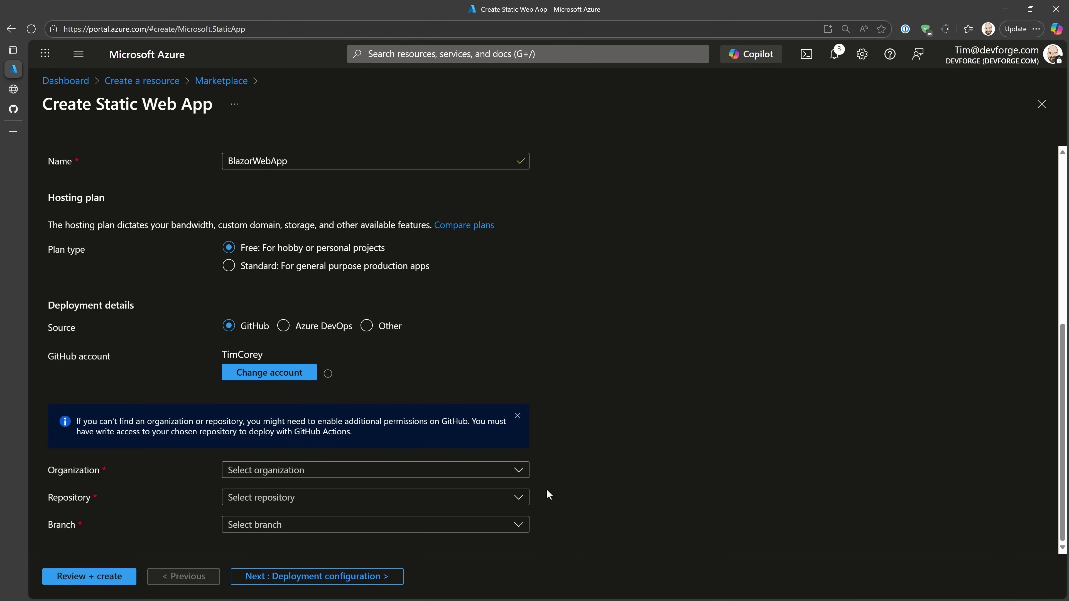
# Set the GitHub deployment source to the personal account's organization and its BlazorDemoApp repository on the main branch.
pyautogui.click(521, 470)
pyautogui.click(283, 522)
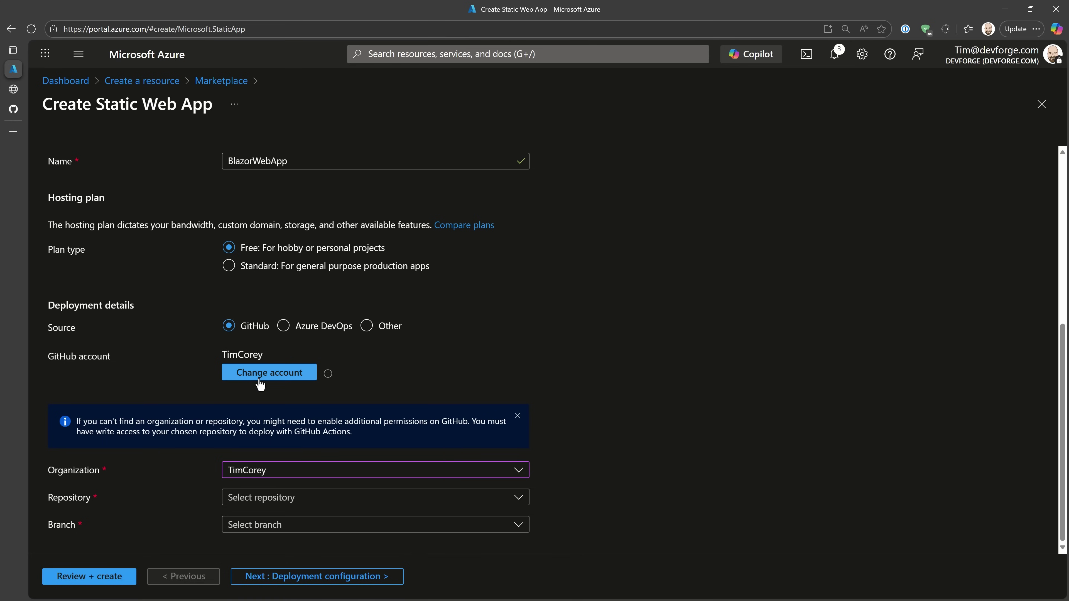
pyautogui.moveTo(327, 373)
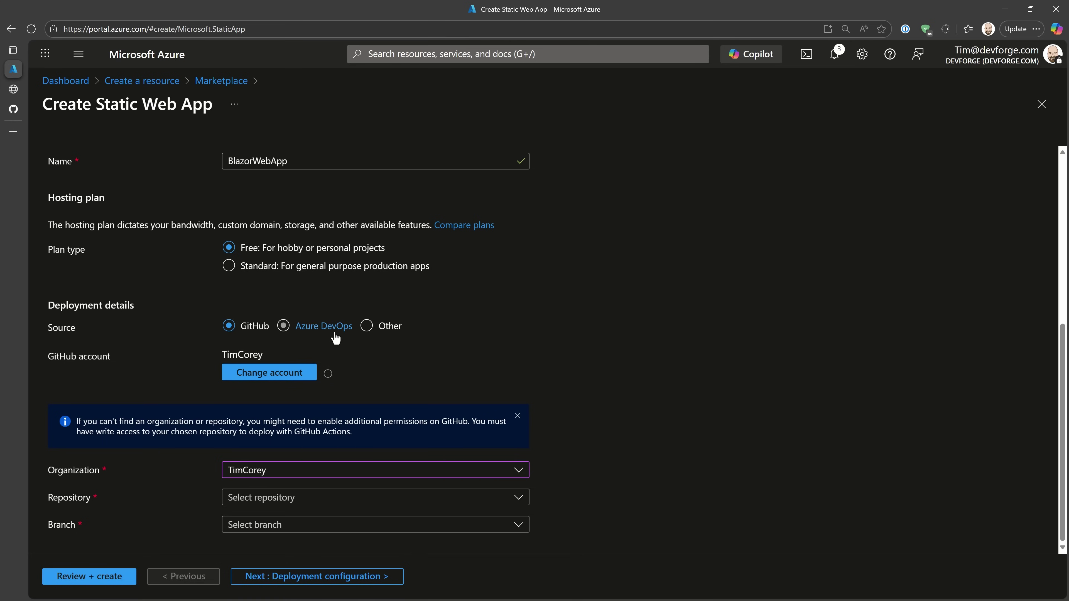
pyautogui.click(520, 501)
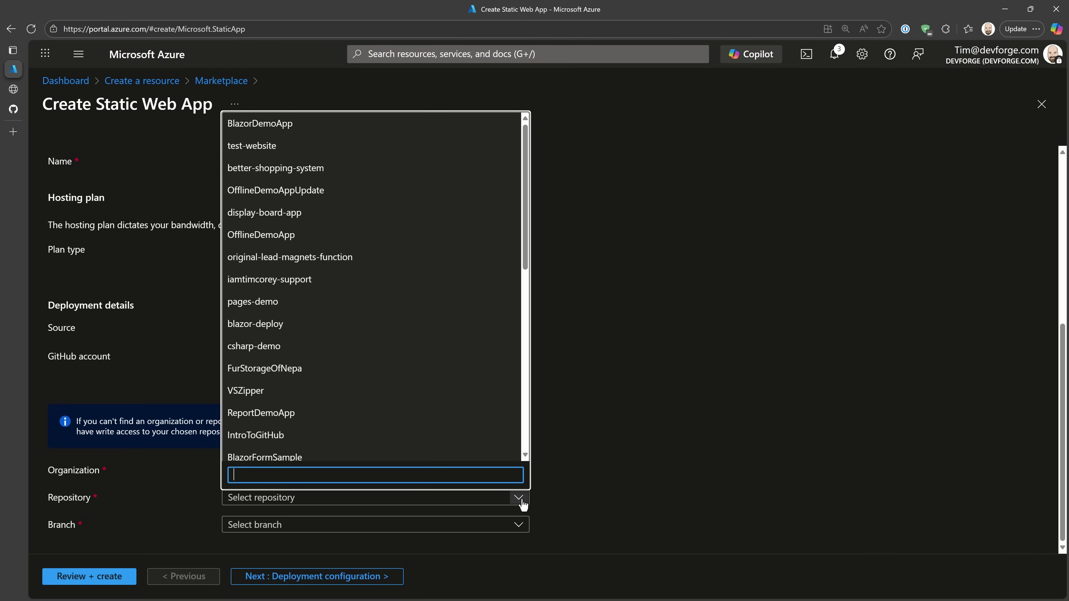
pyautogui.click(282, 125)
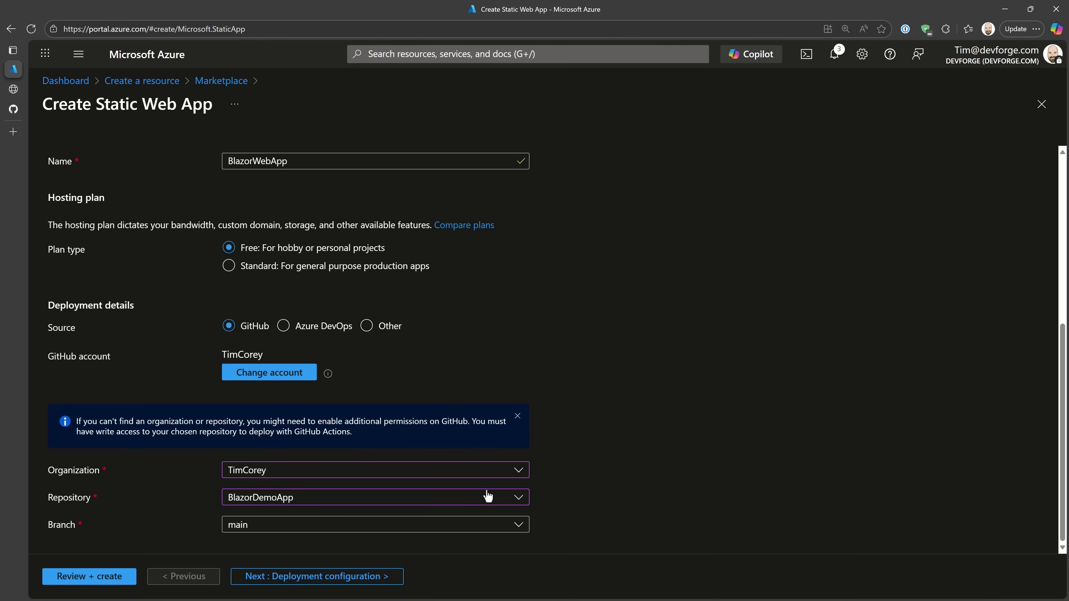
# Keep the default deployment token, advanced and tag settings, and create the BlazorWebApp static web app.
pyautogui.click(316, 585)
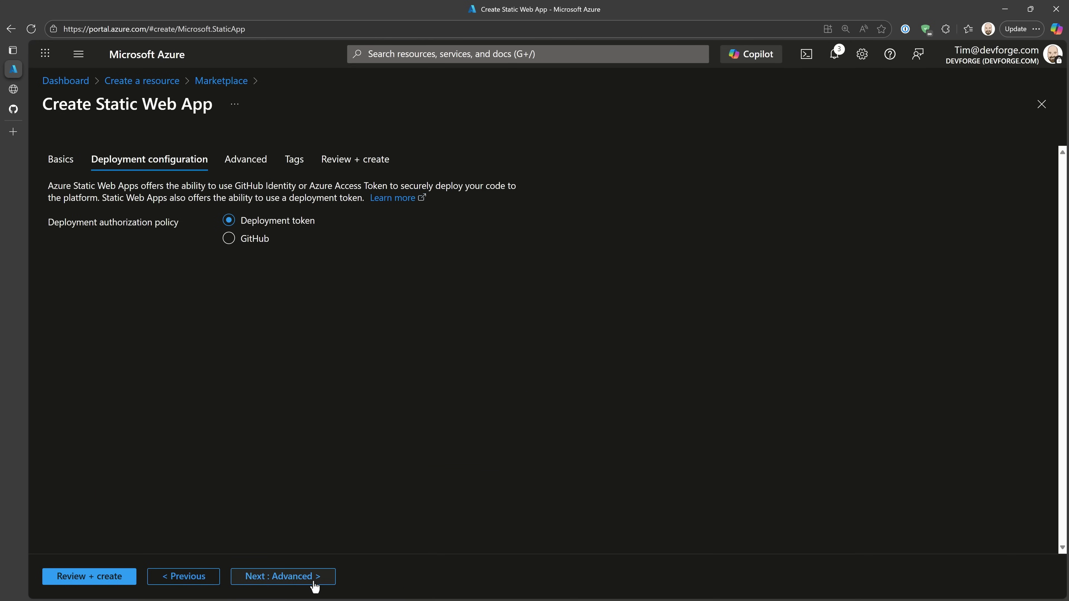
pyautogui.click(298, 581)
pyautogui.click(298, 582)
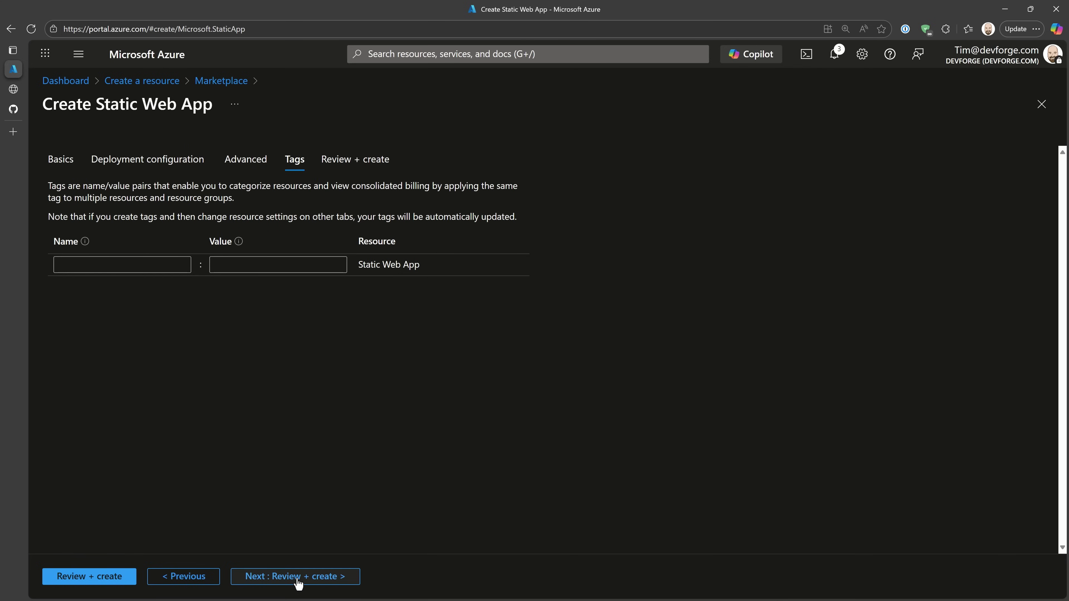
pyautogui.click(297, 583)
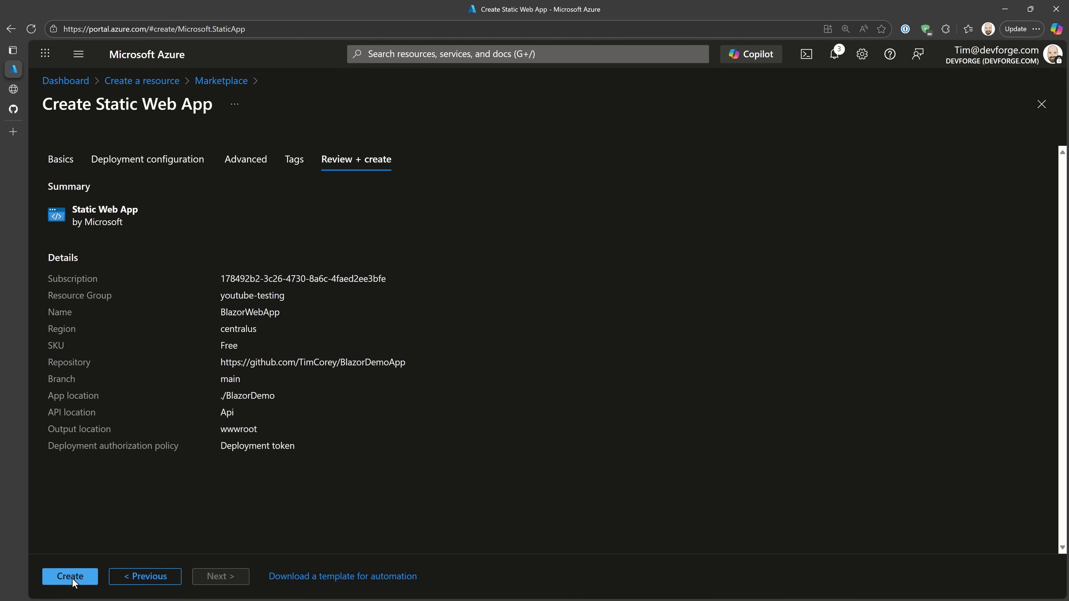
pyautogui.click(74, 576)
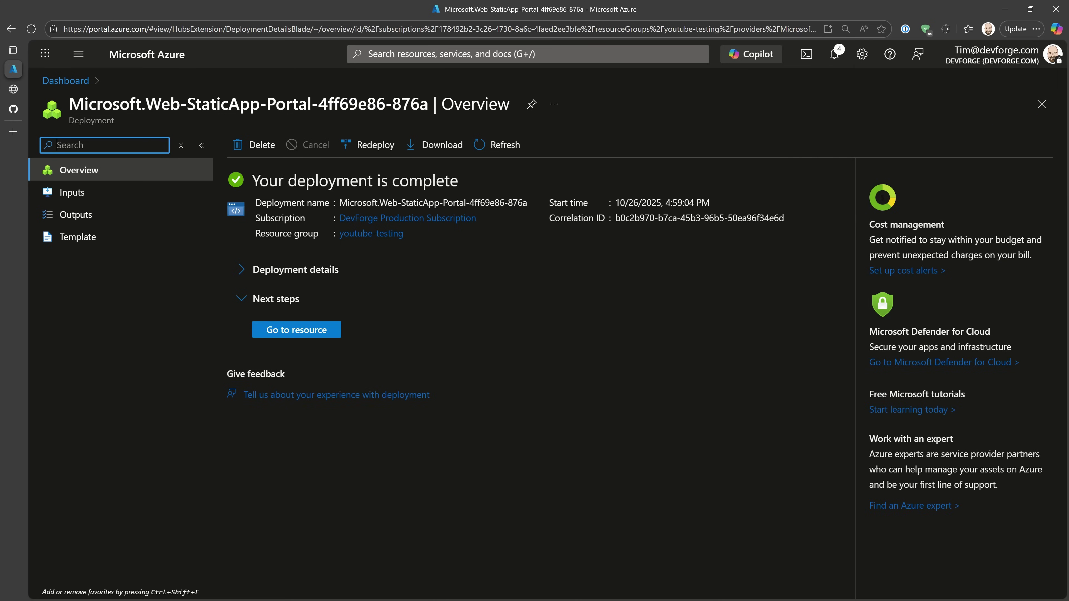
# Go to the deployed BlazorWebApp resource and open its GitHub Actions run that adds the Azure Static Web Apps workflow file.
pyautogui.click(297, 331)
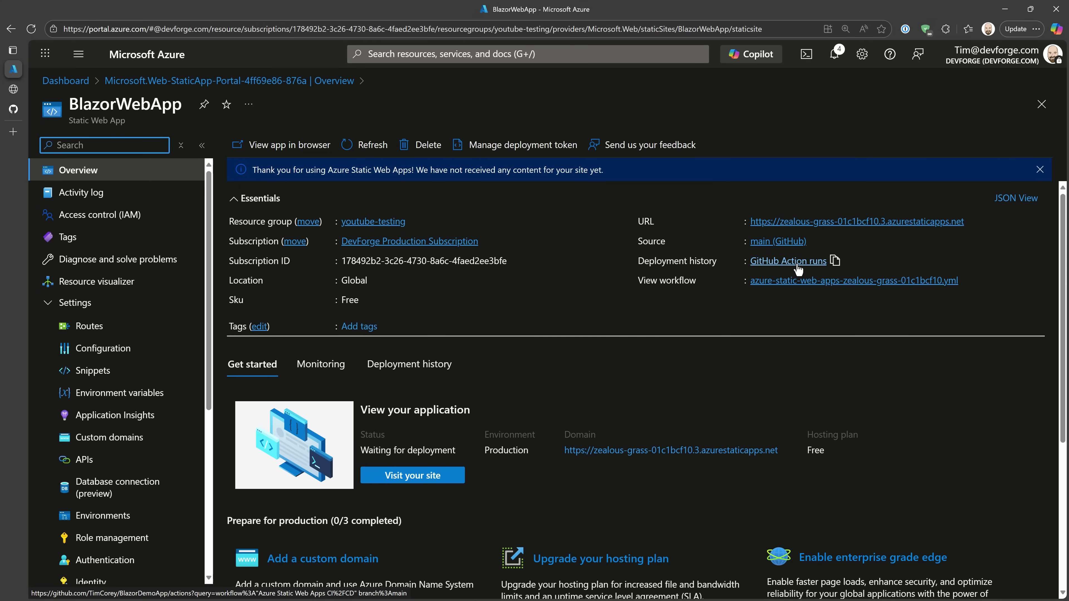
pyautogui.click(769, 263)
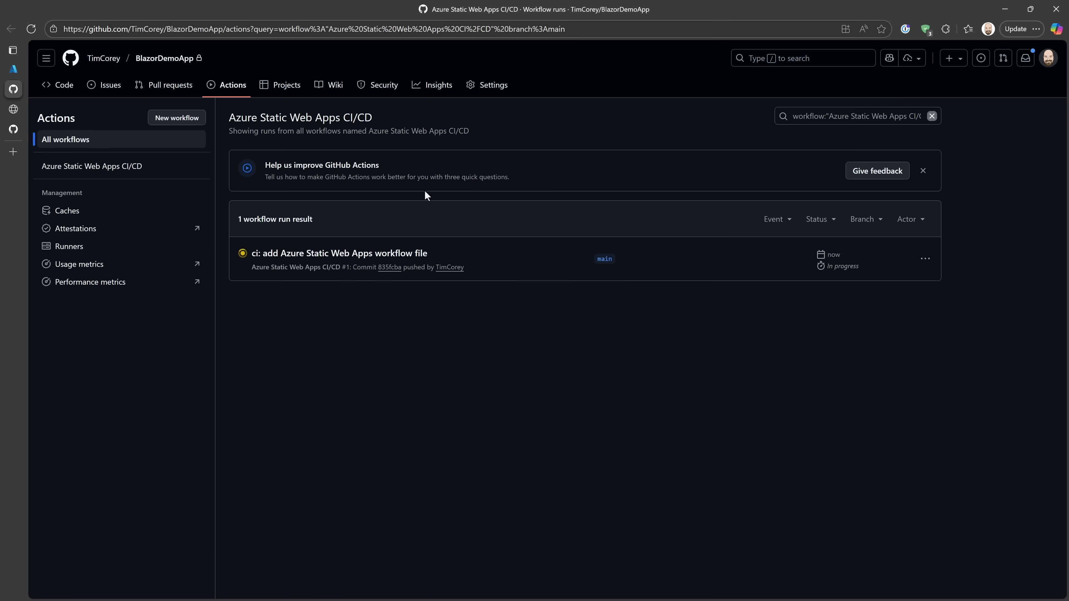
pyautogui.click(321, 254)
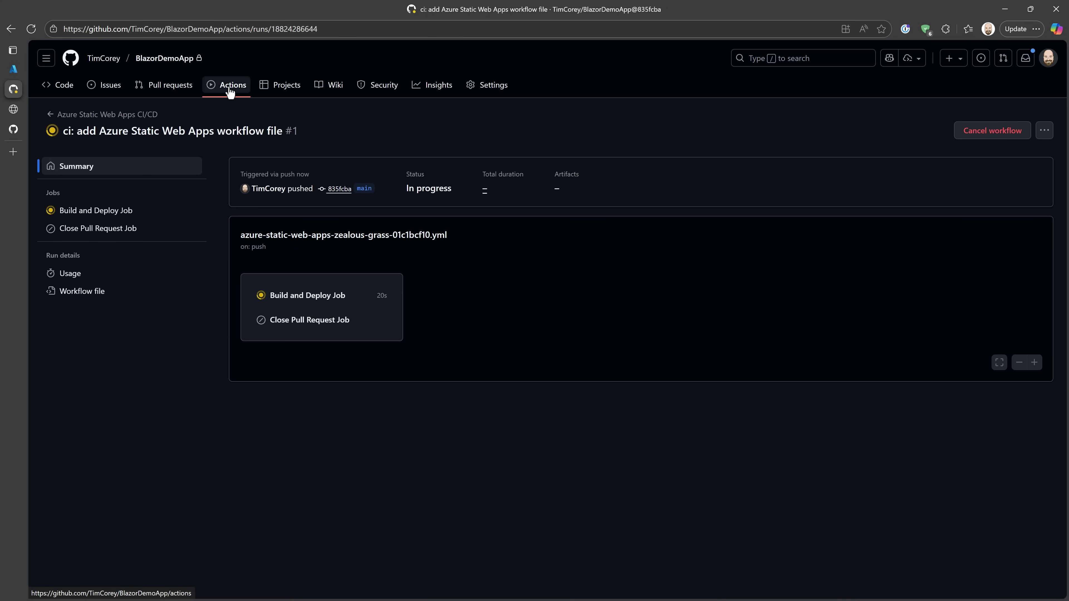
# Open the azure-static-web-apps-zealous-grass-01c1bcf10.yml file in the BlazorDemoApp repository's .github/workflows folder.
pyautogui.click(60, 88)
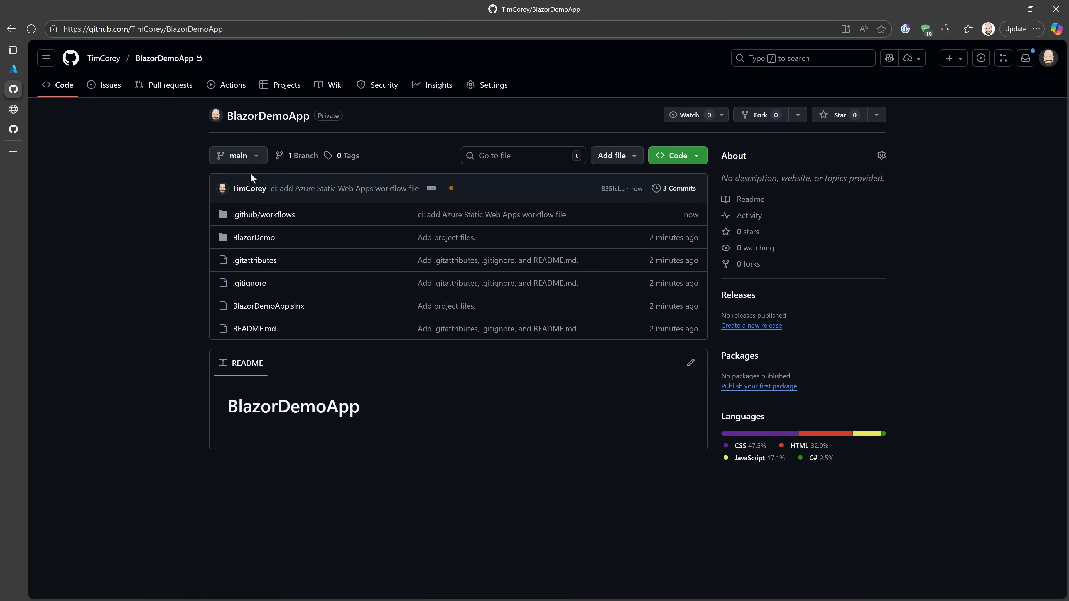
pyautogui.click(270, 216)
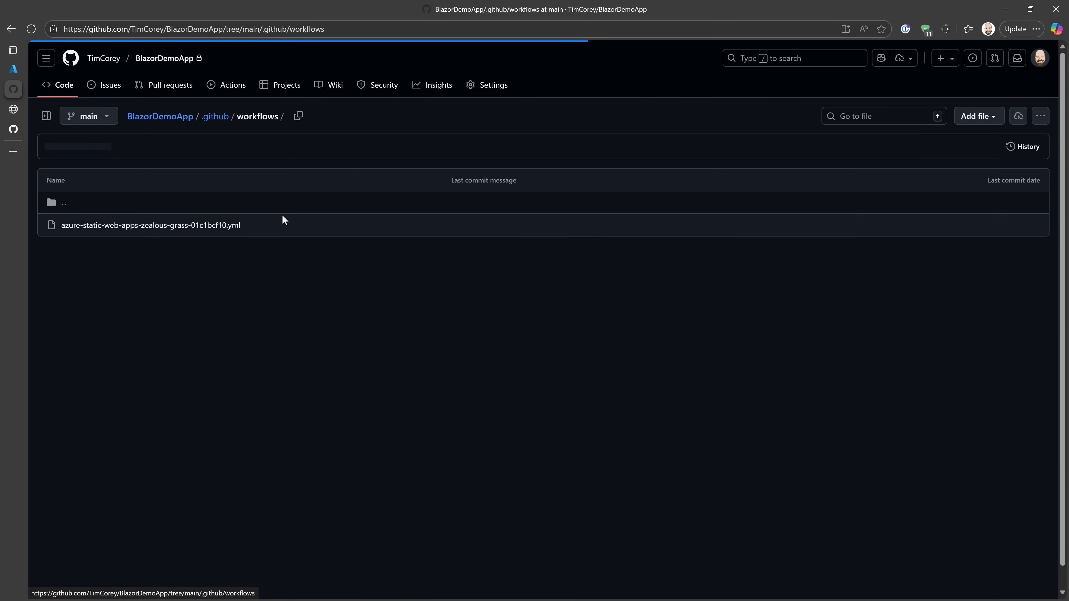
pyautogui.click(196, 226)
pyautogui.scroll(-3, 273, 358)
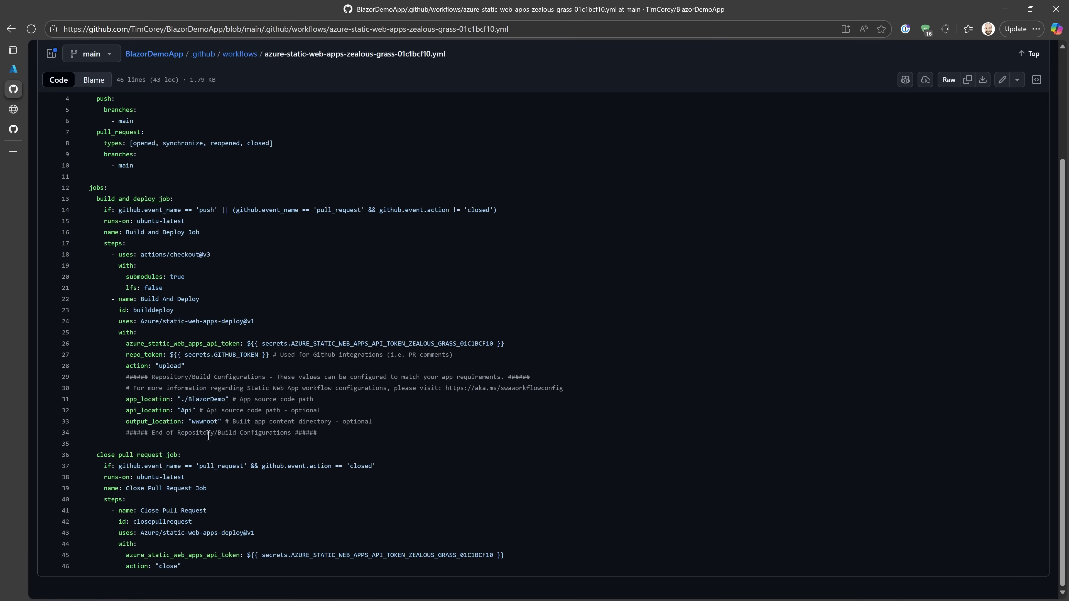
# Examine the app_location, api_location and output_location values in the workflow file's build configuration section.
pyautogui.hotkey('ctrl', '+')
pyautogui.hotkey('ctrl', '+')
pyautogui.hotkey('ctrl', '+')
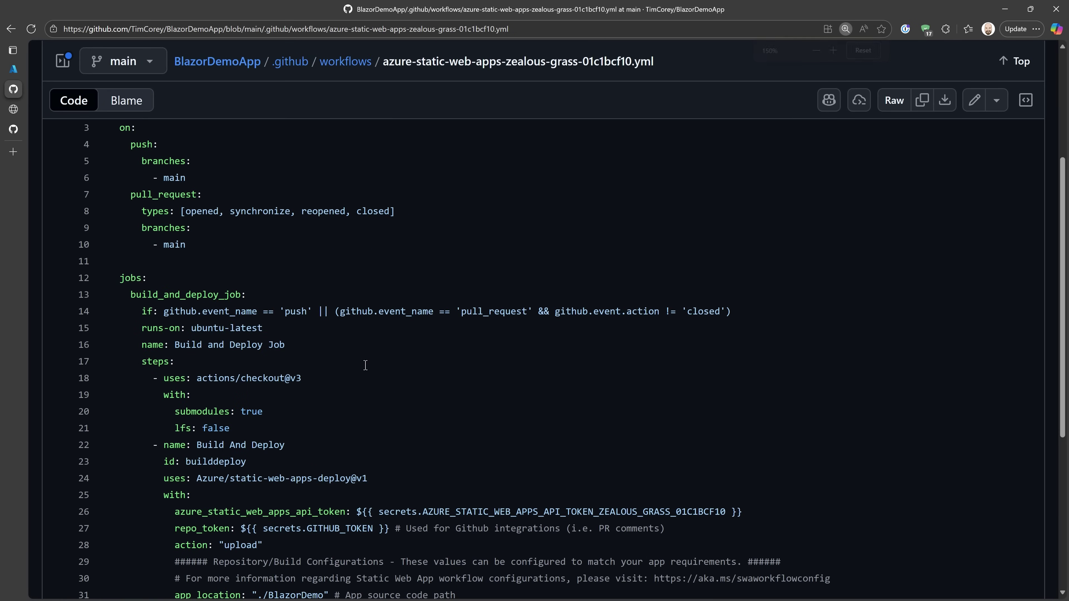
pyautogui.scroll(-6, 365, 368)
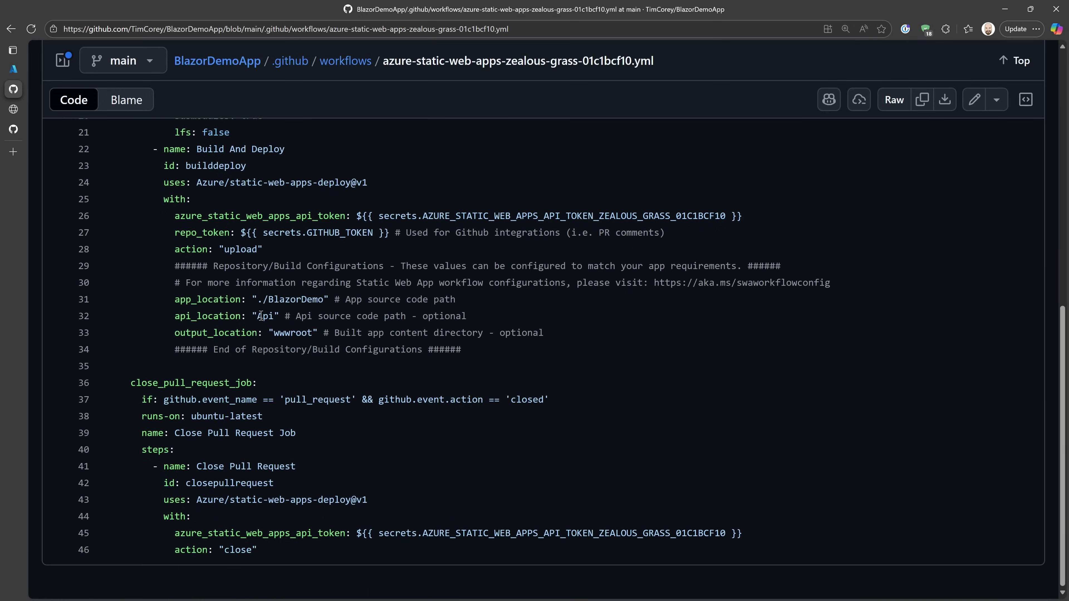
pyautogui.moveTo(257, 300); pyautogui.dragTo(325, 299)
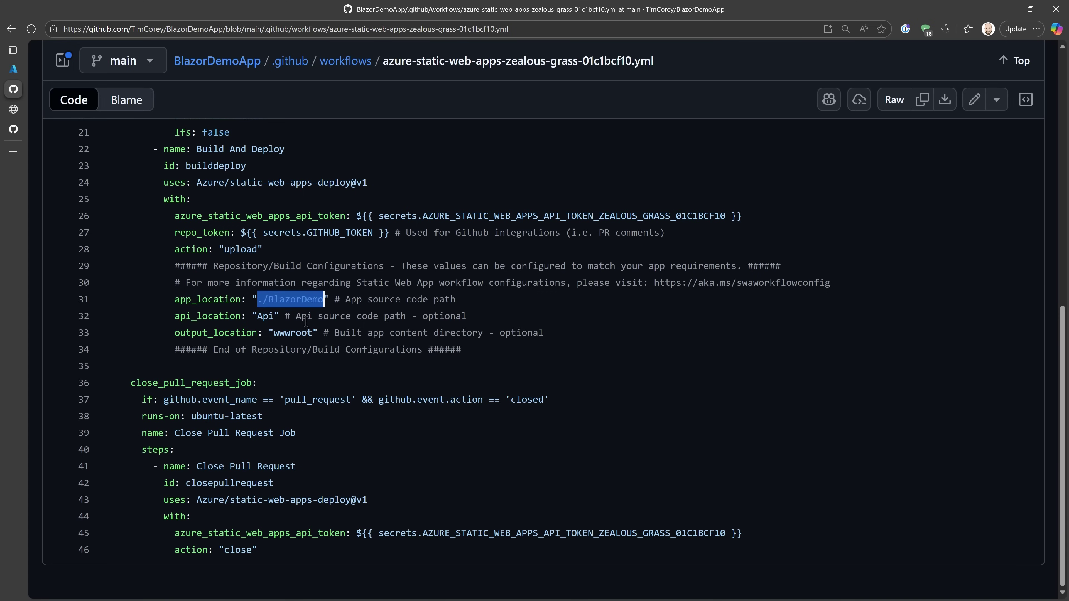
pyautogui.click(256, 318)
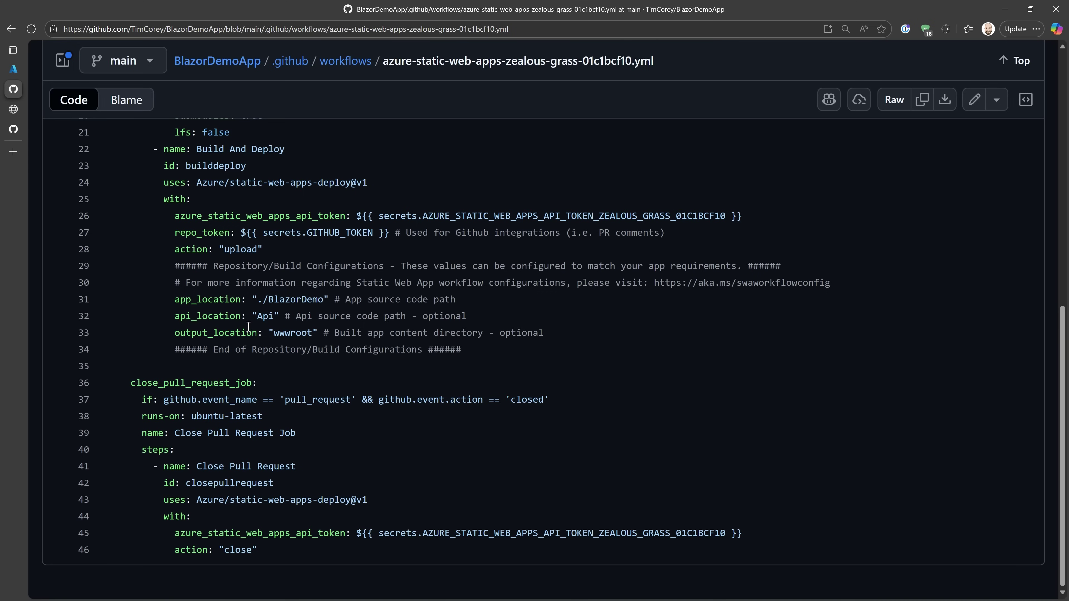
pyautogui.moveTo(273, 318); pyautogui.dragTo(258, 319)
pyautogui.click(351, 316)
pyautogui.moveTo(274, 334); pyautogui.dragTo(313, 334)
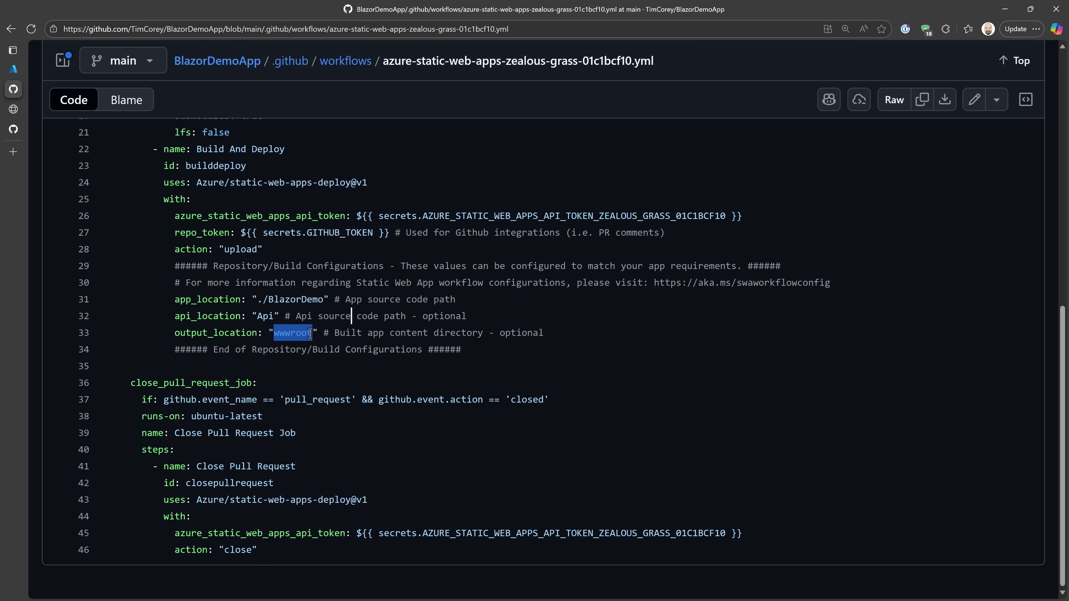
pyautogui.click(515, 320)
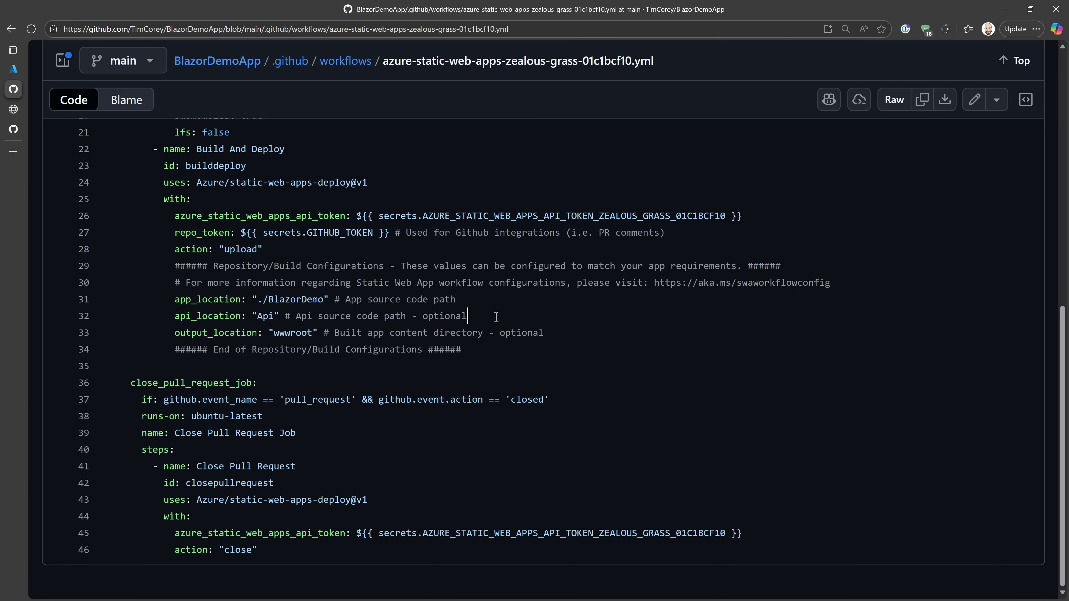
# Leave the workflow file and view the list of workflow runs for the BlazorDemoApp repository.
pyautogui.hotkey('ctrl', '-')
pyautogui.hotkey('ctrl', '-')
pyautogui.hotkey('ctrl', '-')
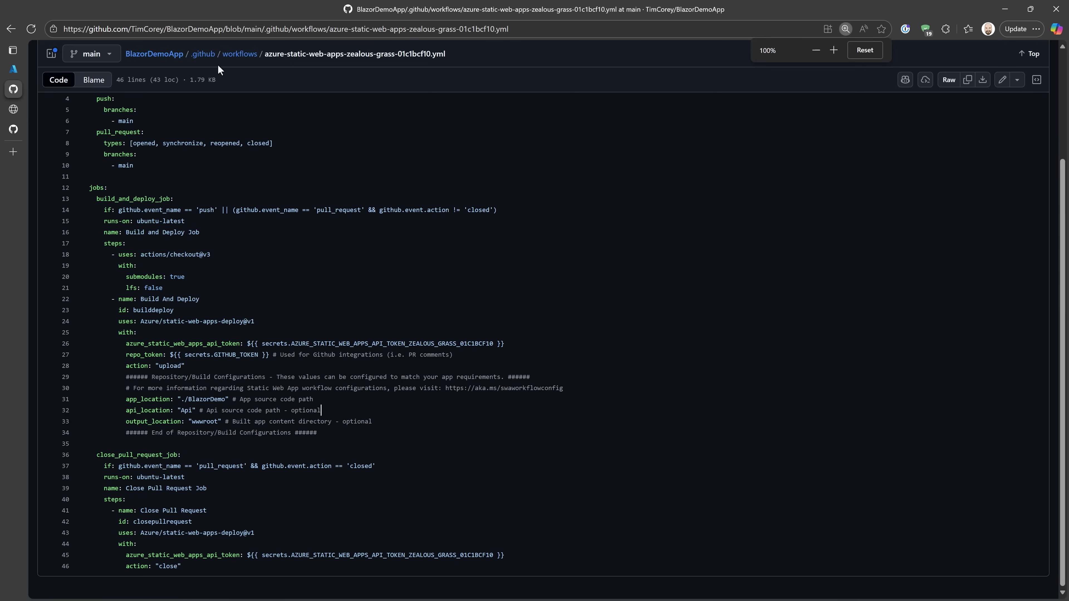
pyautogui.click(145, 54)
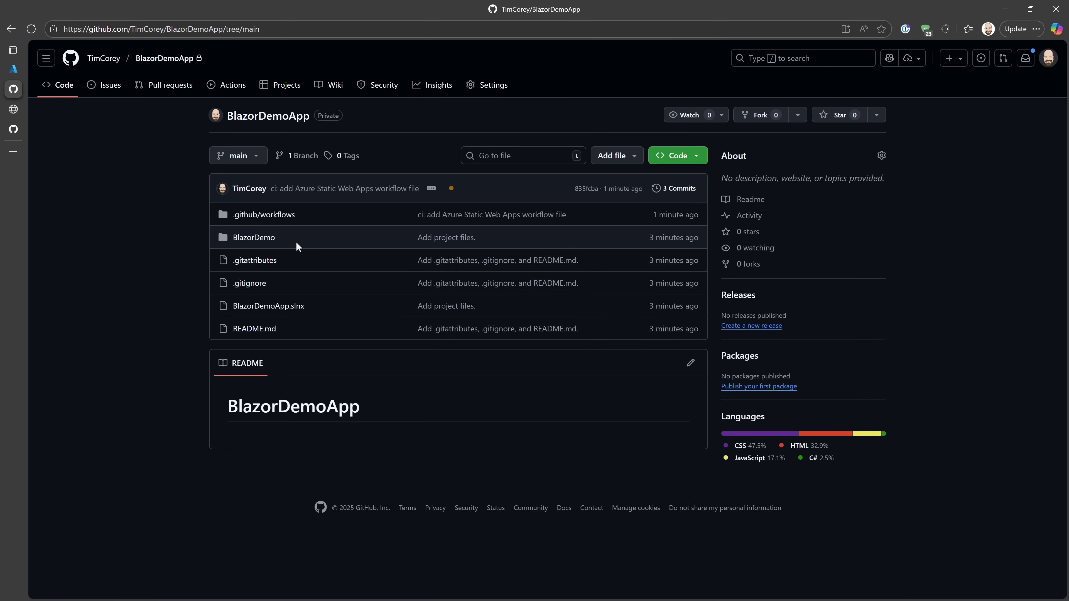
pyautogui.click(223, 86)
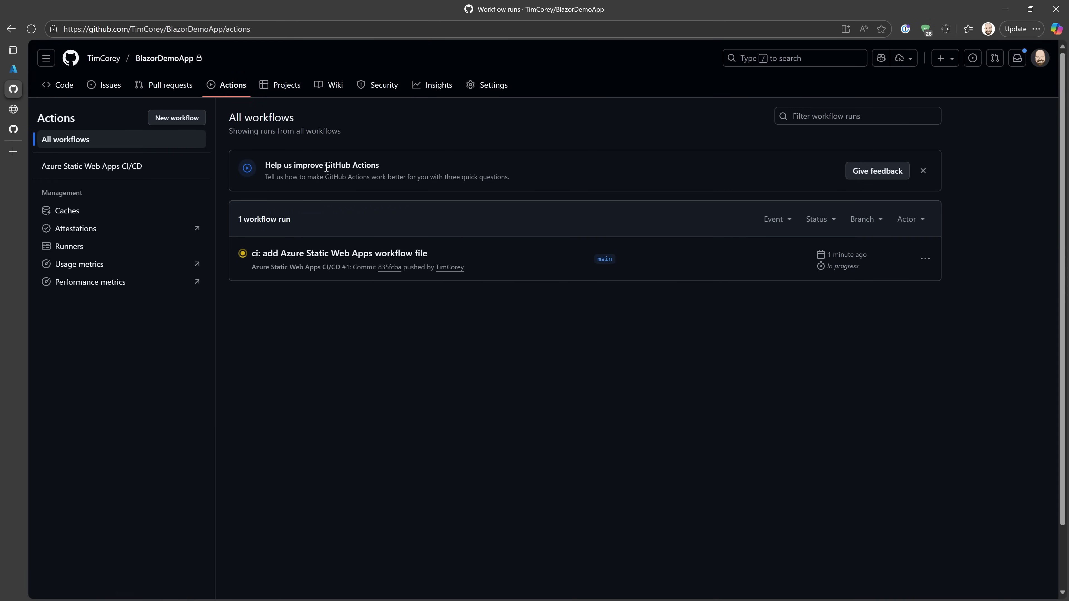
# Open the Actions secrets and variables page in the BlazorDemoApp repository's settings.
pyautogui.click(491, 87)
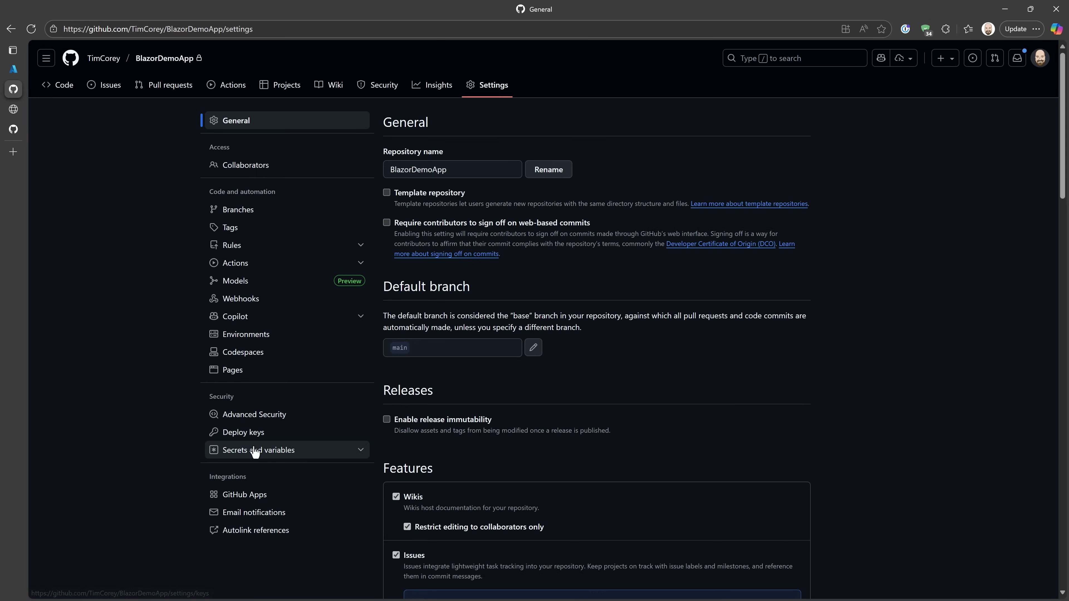
pyautogui.click(254, 450)
pyautogui.click(269, 468)
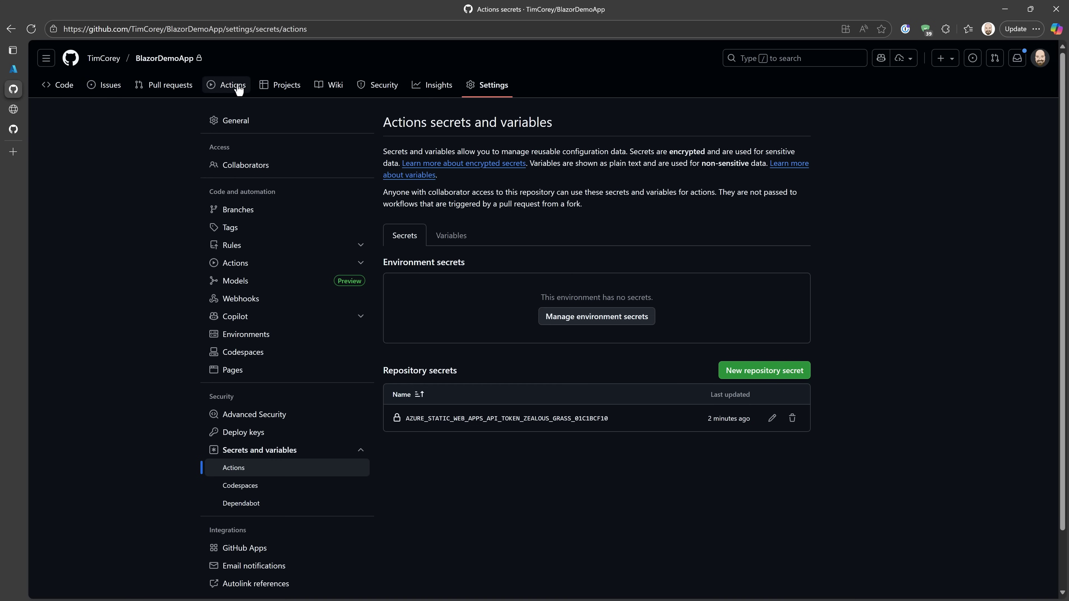
# Open the Build and Deploy Job log of the "ci: add Azure Static Web Apps workflow file" run.
pyautogui.click(227, 84)
pyautogui.click(296, 255)
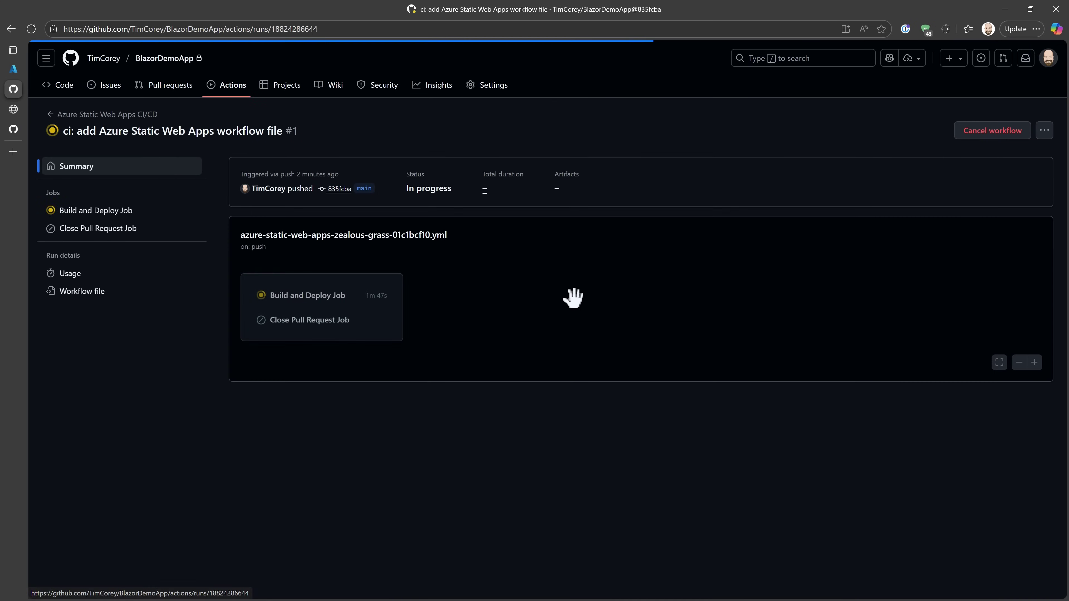
pyautogui.click(397, 297)
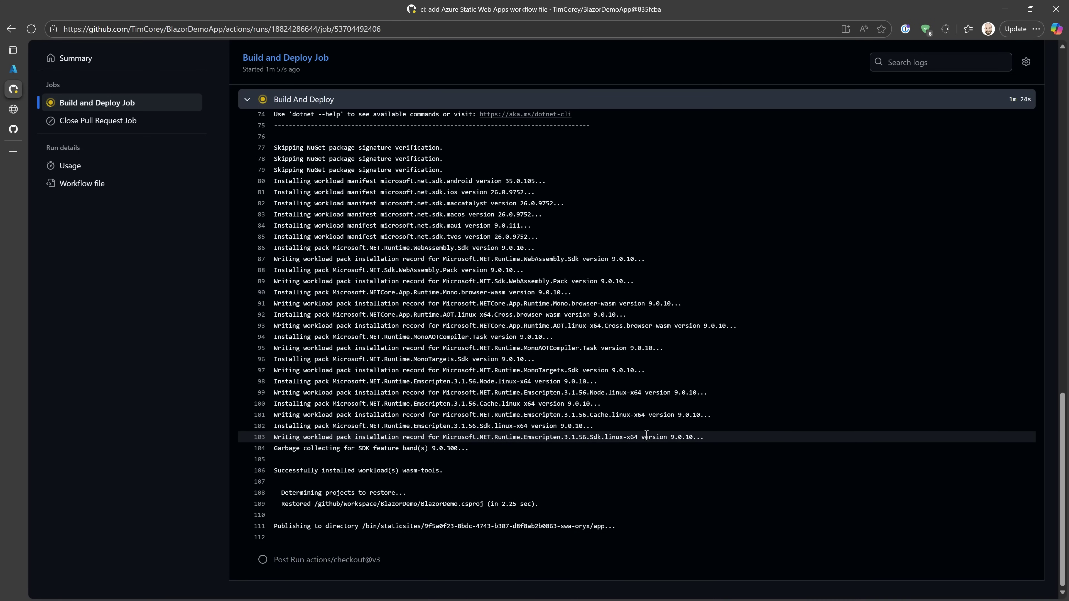
# Examine the Build And Deploy log for the .NET SDK version, workload installation and publishing output, and return to the run summary.
pyautogui.scroll(8, 632, 432)
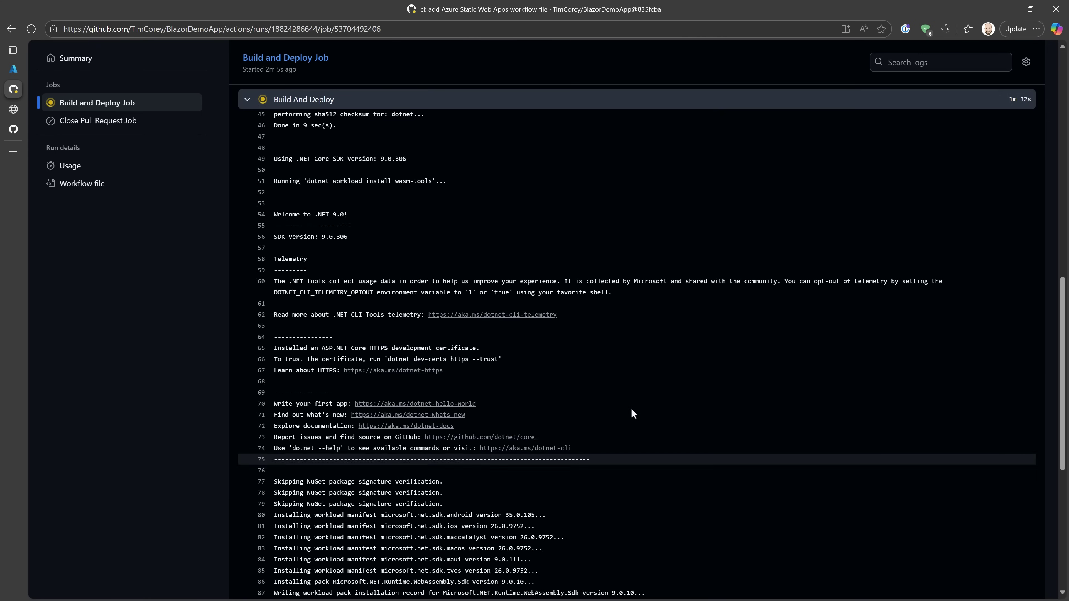
pyautogui.scroll(3, 632, 411)
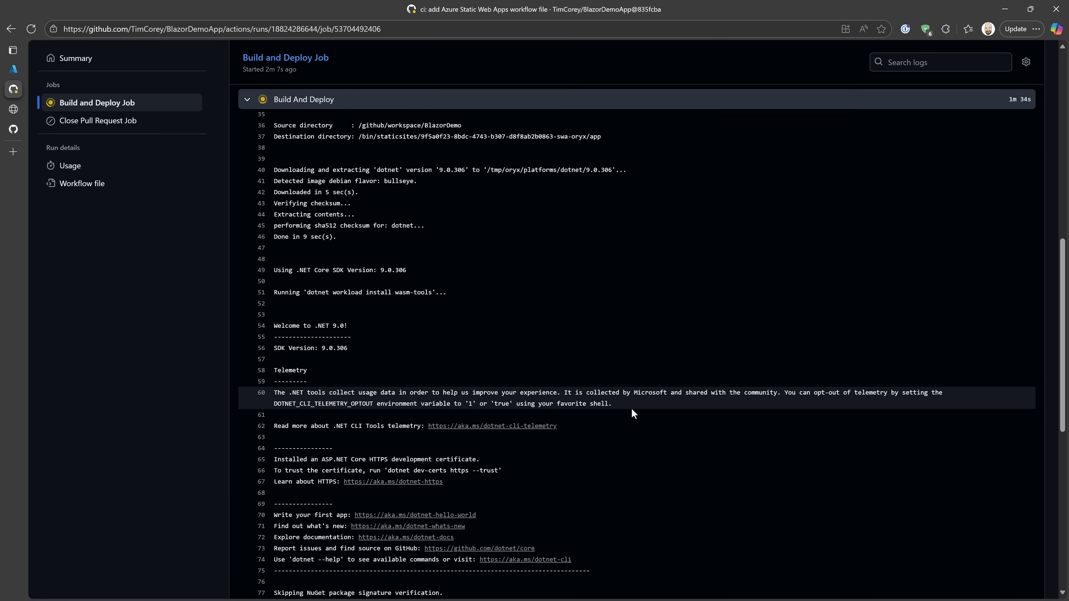
pyautogui.scroll(-10, 631, 407)
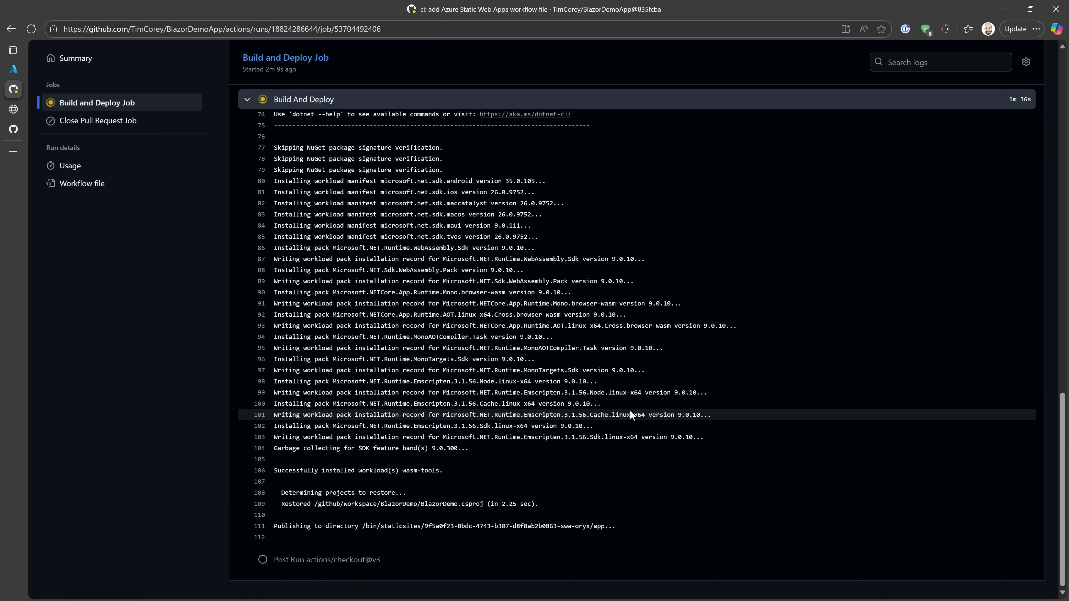
pyautogui.scroll(9, 389, 342)
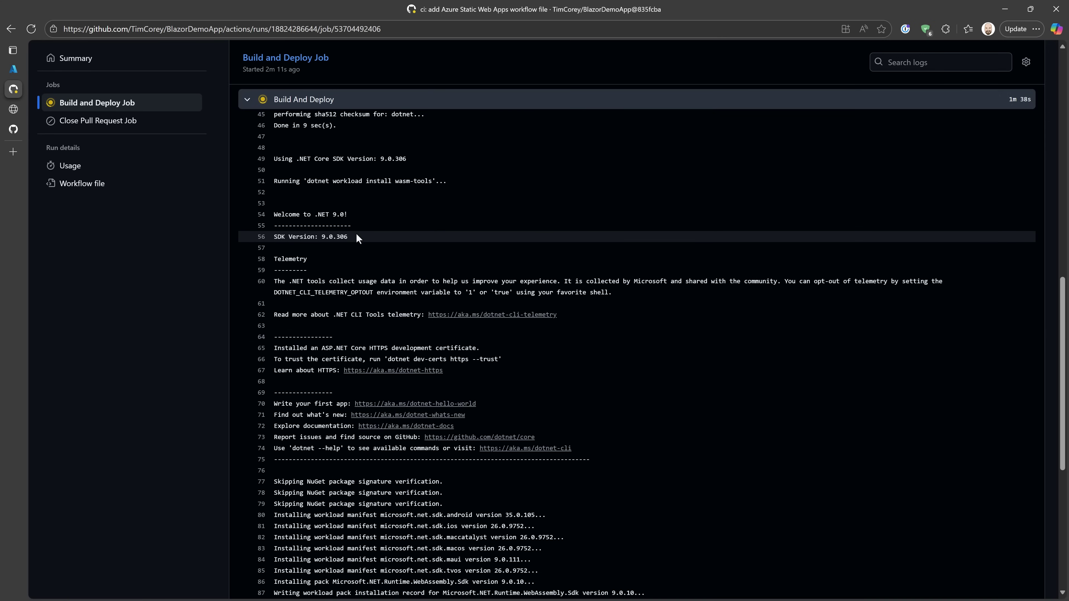
pyautogui.moveTo(355, 237); pyautogui.dragTo(274, 237)
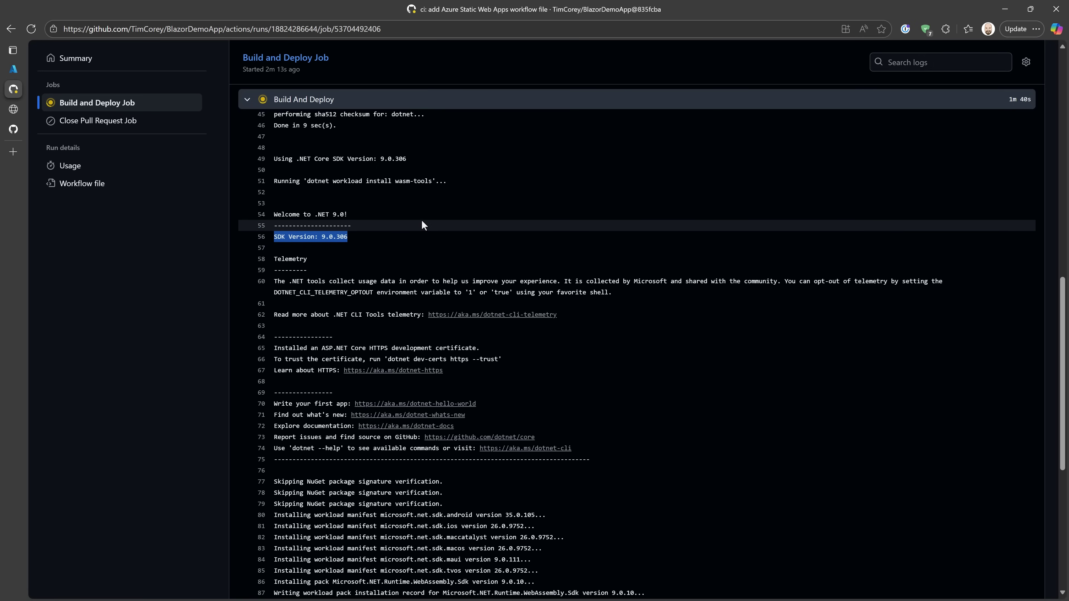
pyautogui.click(348, 215)
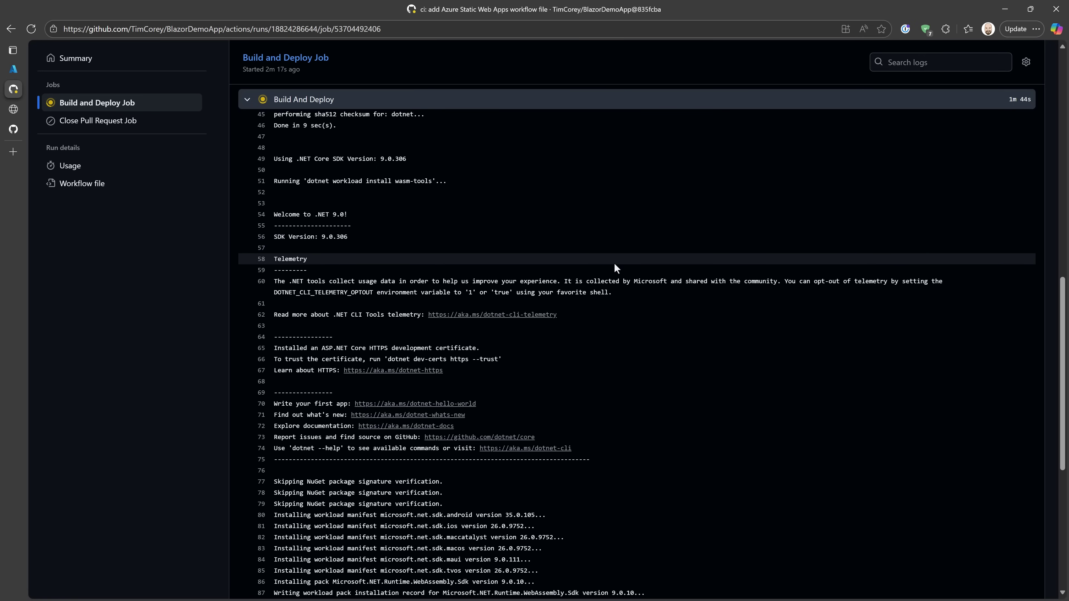
pyautogui.scroll(-9, 614, 266)
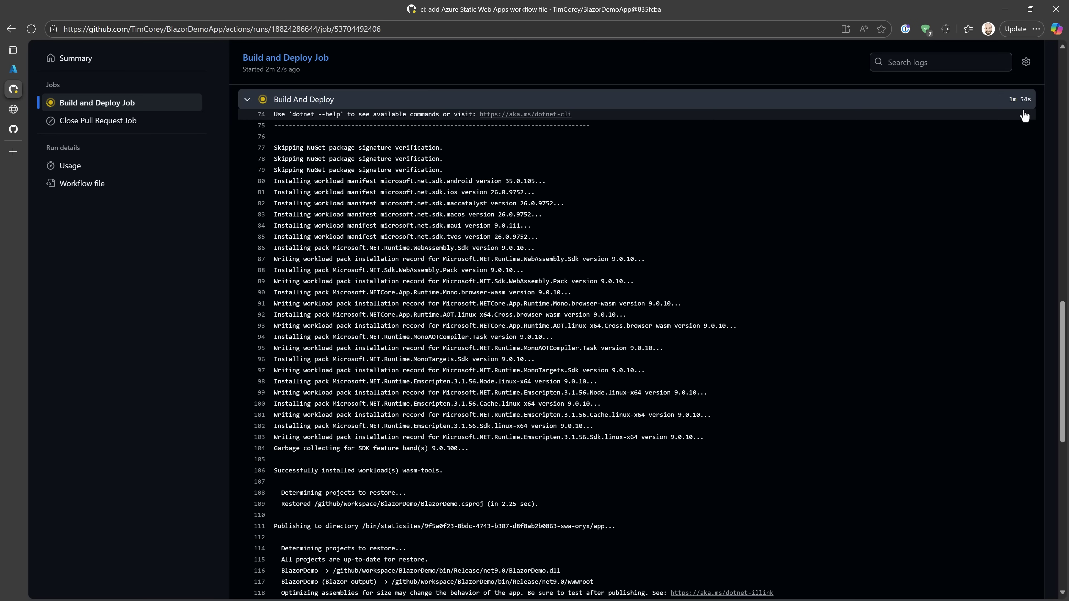
pyautogui.scroll(-15, 889, 298)
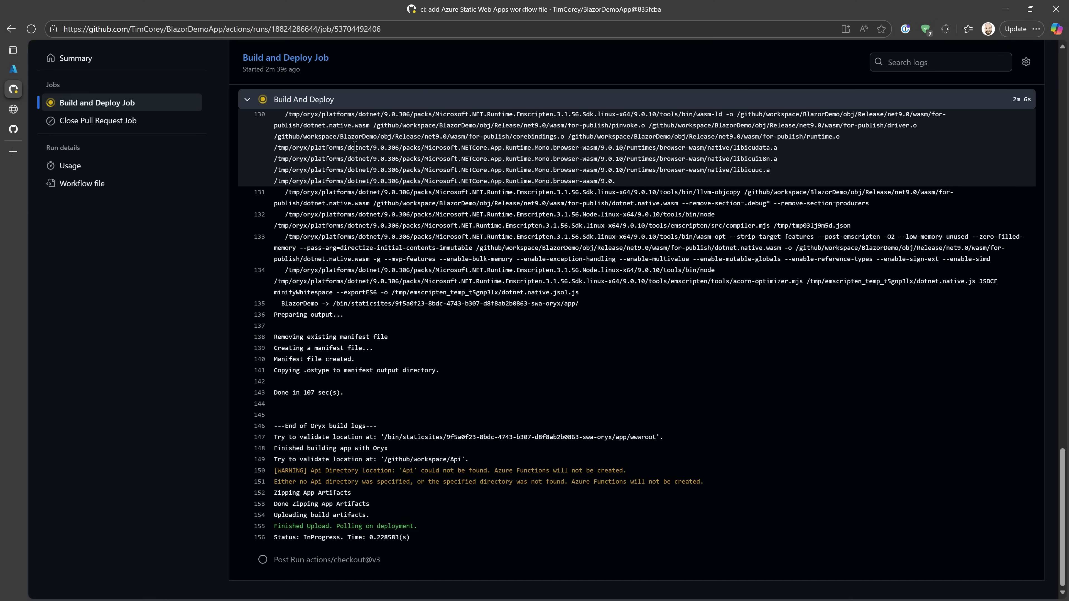
pyautogui.click(72, 106)
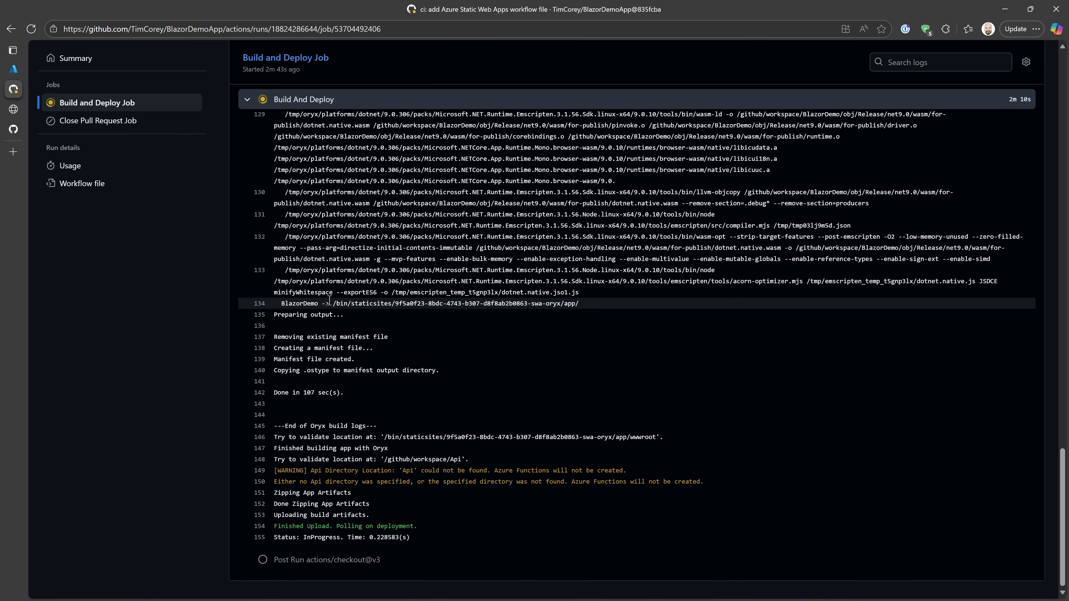
pyautogui.scroll(3, 127, 127)
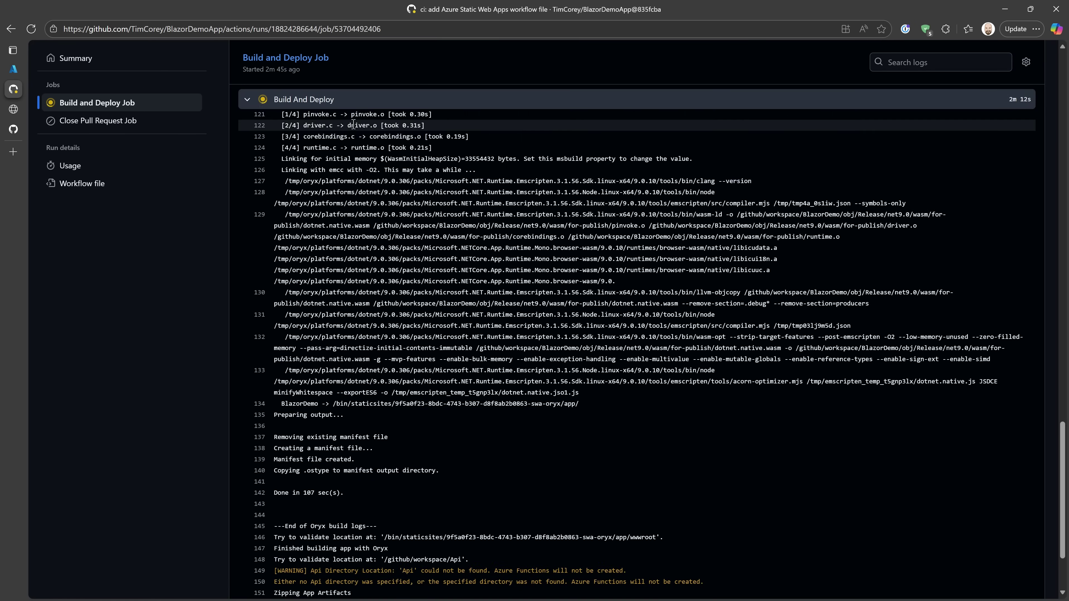
pyautogui.click(101, 59)
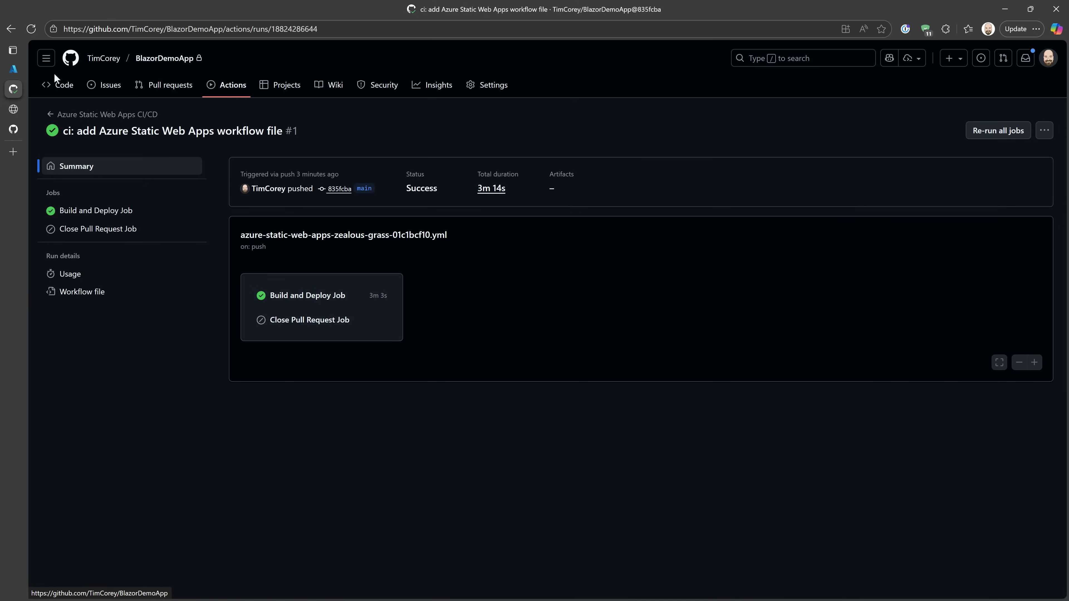
# Refresh the BlazorWebApp overview in the Azure portal and open the deployed site from its domain link.
pyautogui.click(13, 69)
pyautogui.click(366, 146)
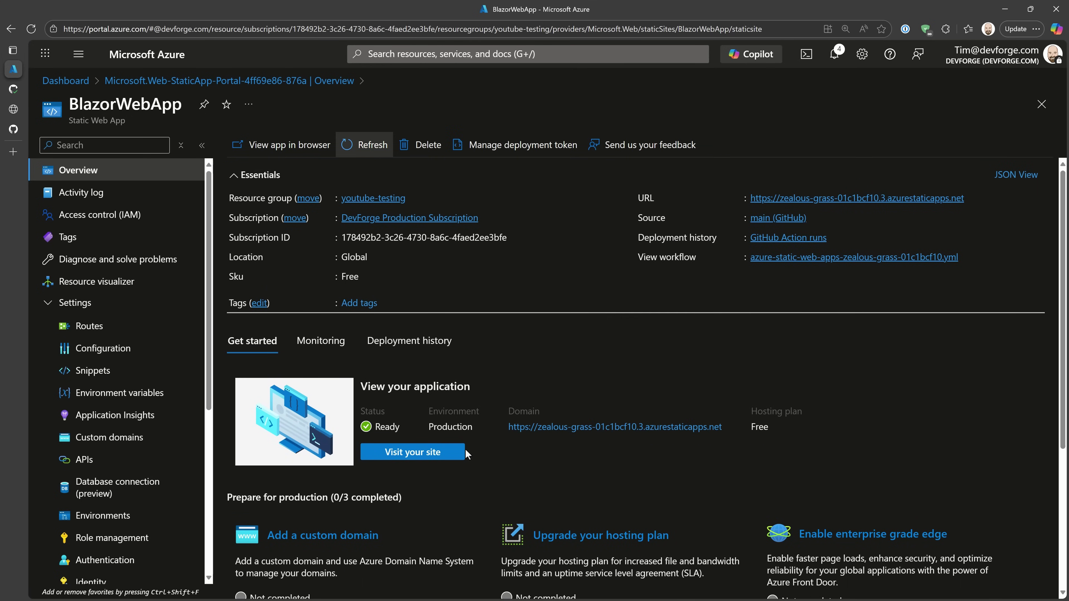
pyautogui.click(559, 429)
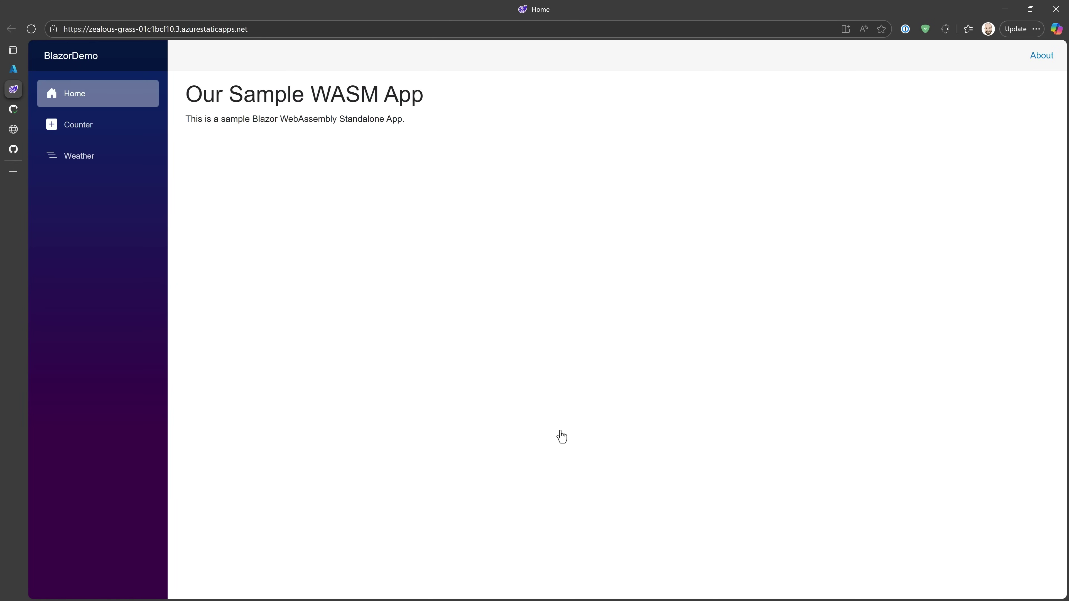
pyautogui.click(242, 29)
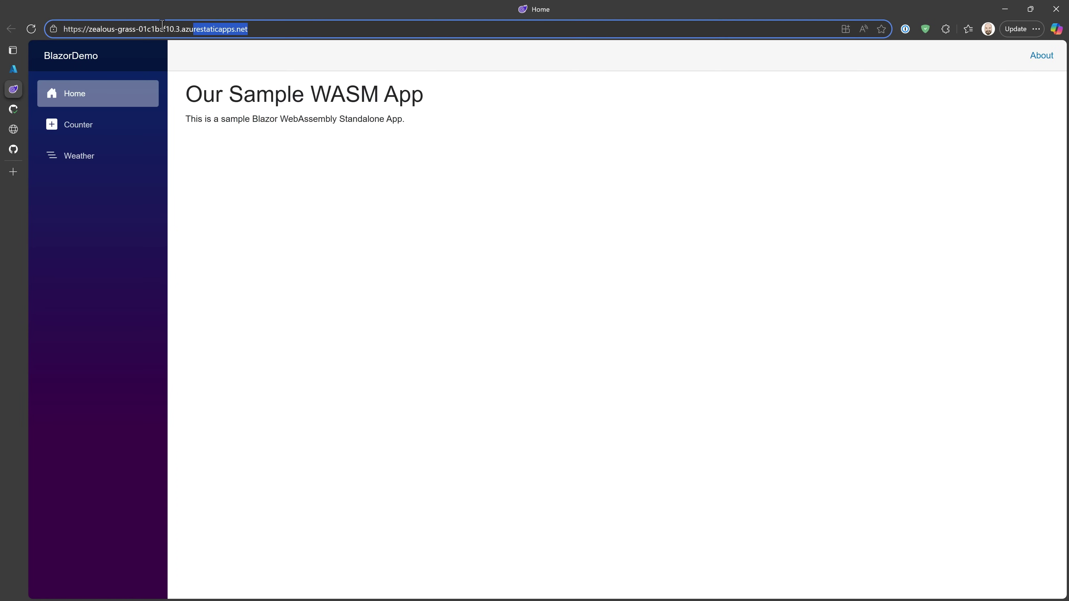
pyautogui.click(676, 364)
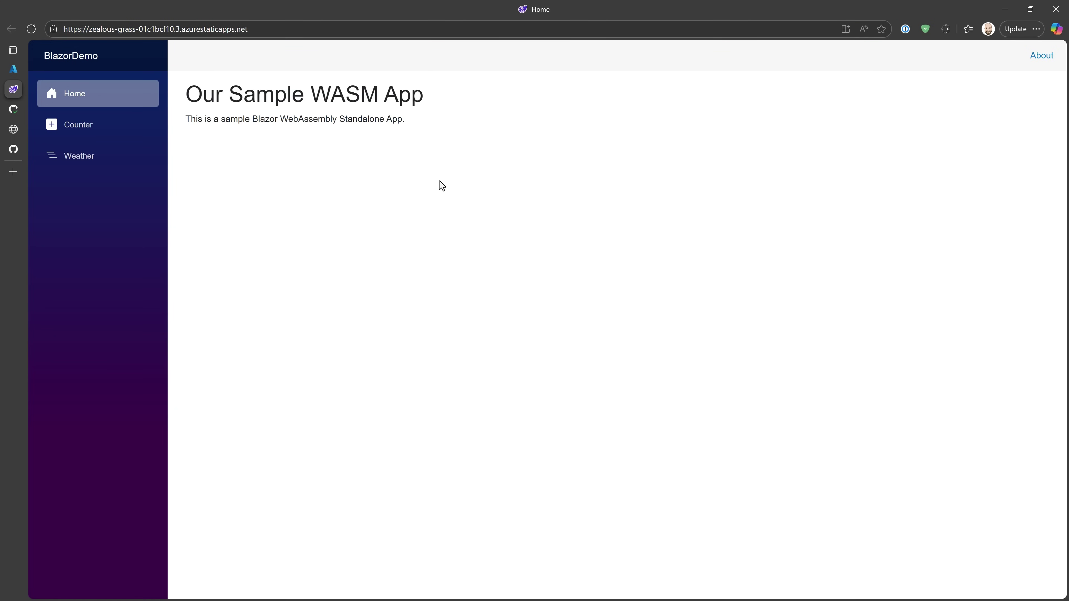
# Test the deployed site by incrementing the counter several times, viewing the Weather page and returning to Home.
pyautogui.click(86, 126)
pyautogui.click(219, 144)
pyautogui.click(218, 144)
pyautogui.click(218, 144)
pyautogui.click(218, 144)
pyautogui.click(218, 144)
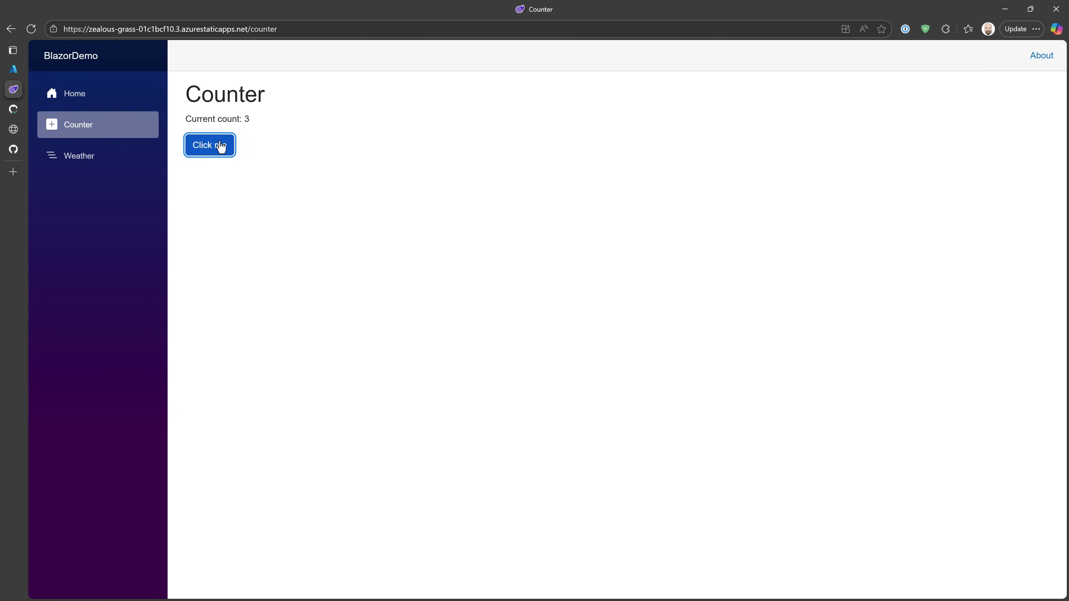
pyautogui.click(220, 143)
pyautogui.click(107, 162)
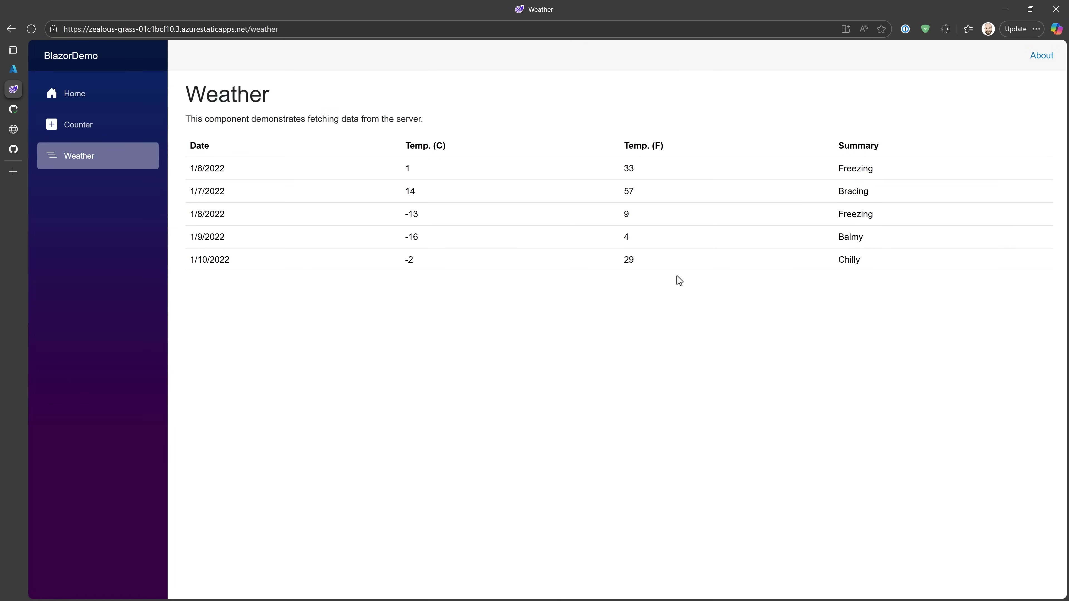
pyautogui.click(88, 98)
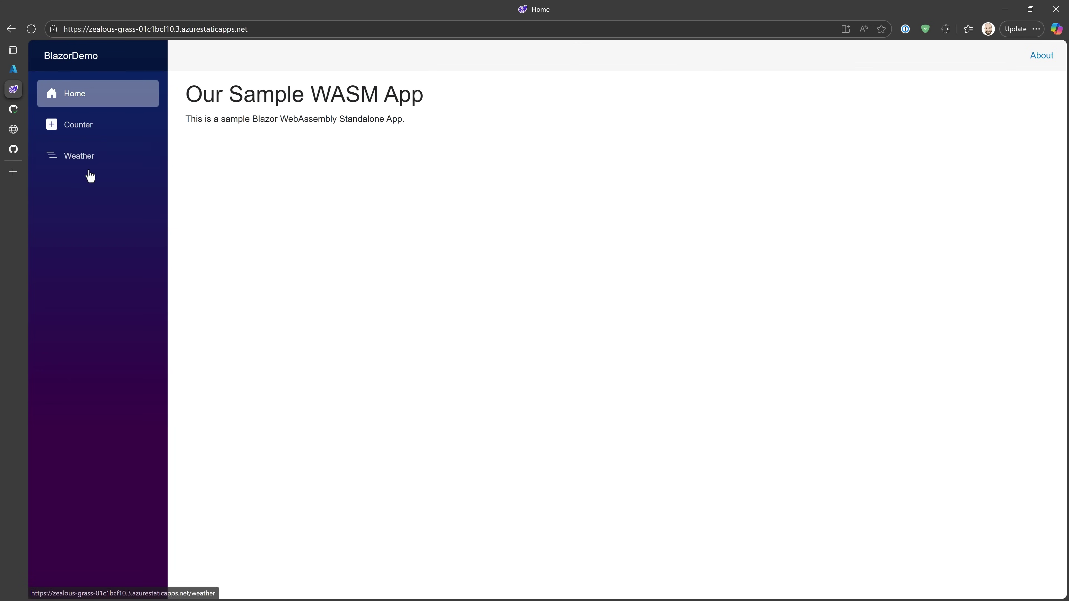
# Return to the Azure portal and view BlazorWebApp's custom domains page and the options for adding a domain.
pyautogui.click(13, 69)
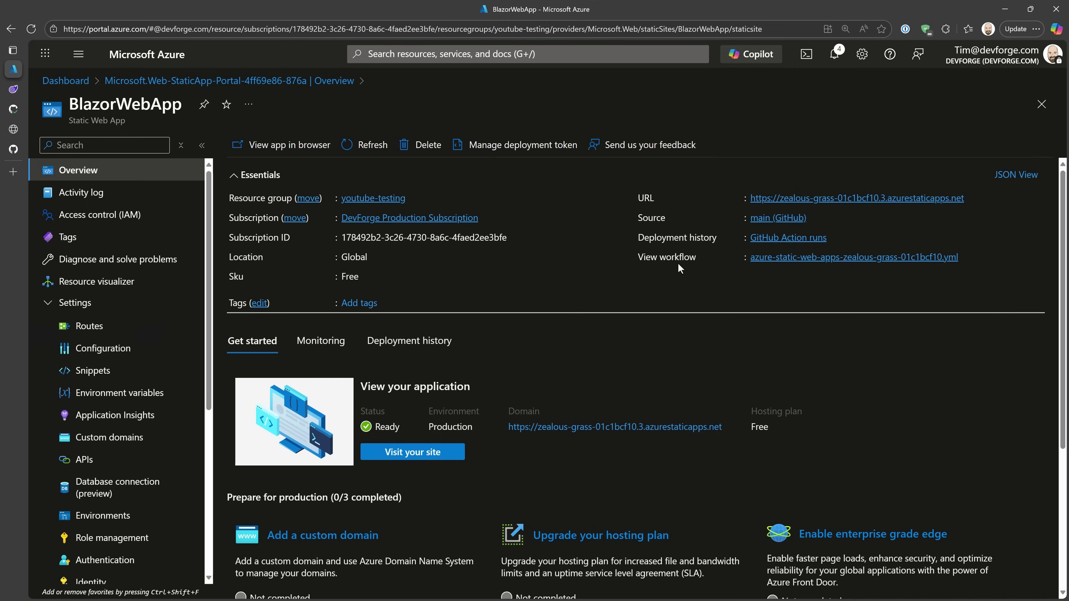
pyautogui.click(109, 437)
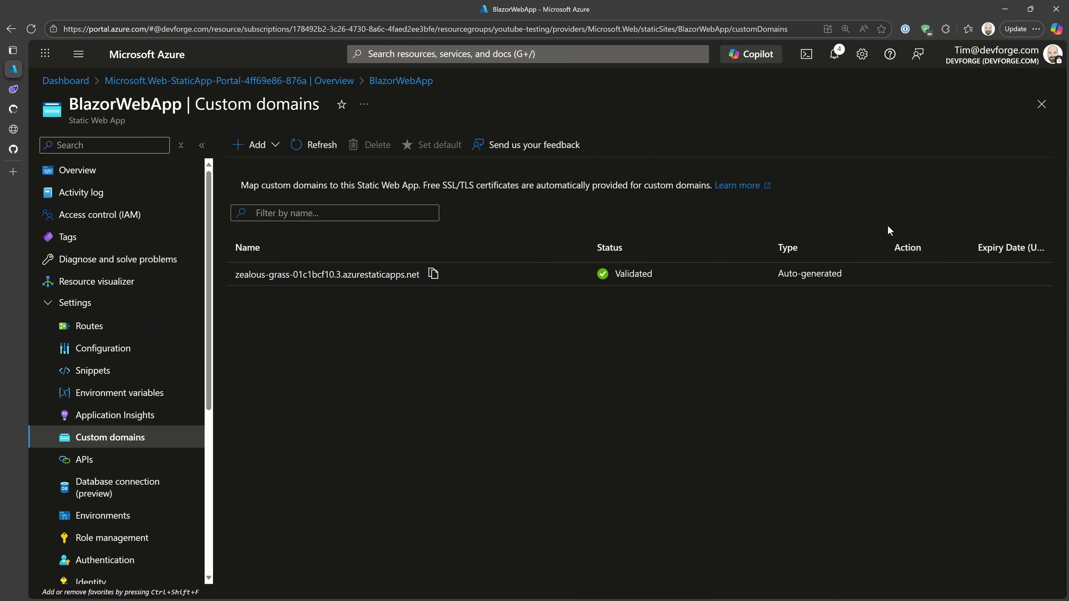
pyautogui.click(257, 147)
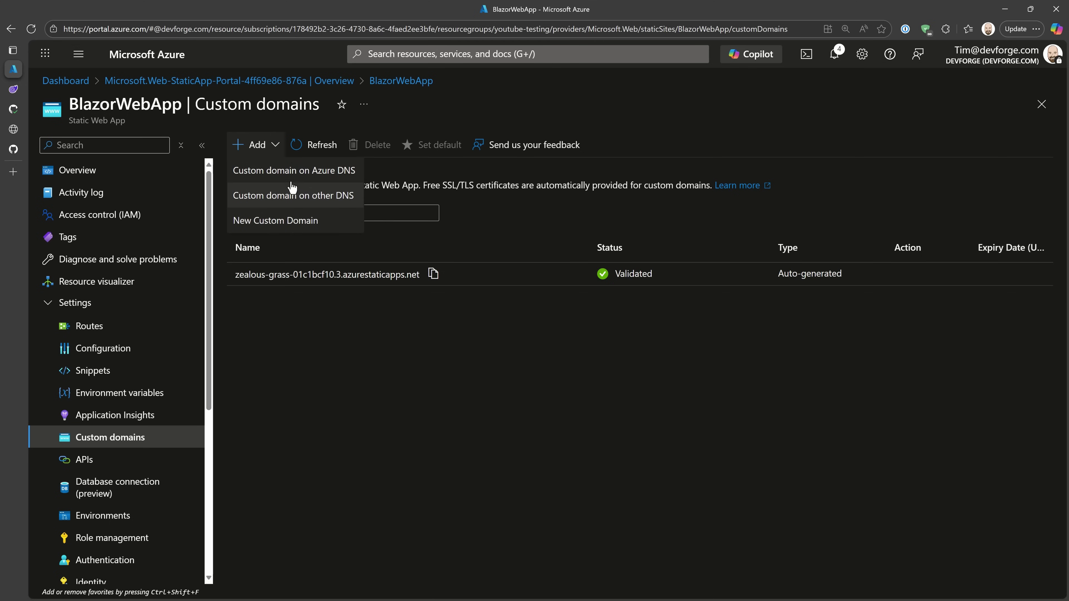
pyautogui.click(432, 416)
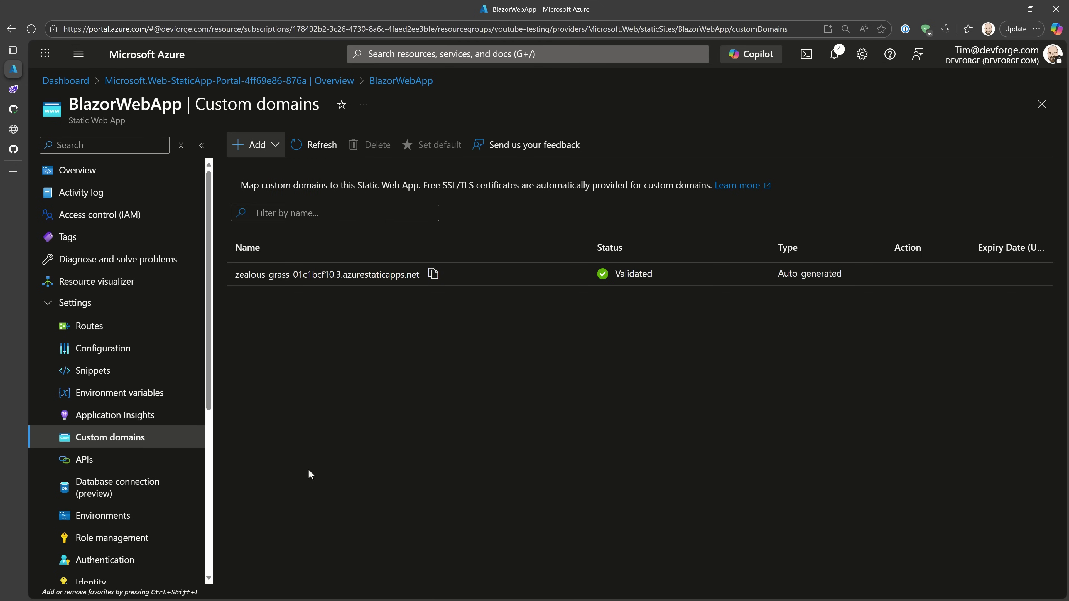
# View BlazorWebApp's APIs settings and the remaining settings entries, and return to its overview.
pyautogui.click(98, 460)
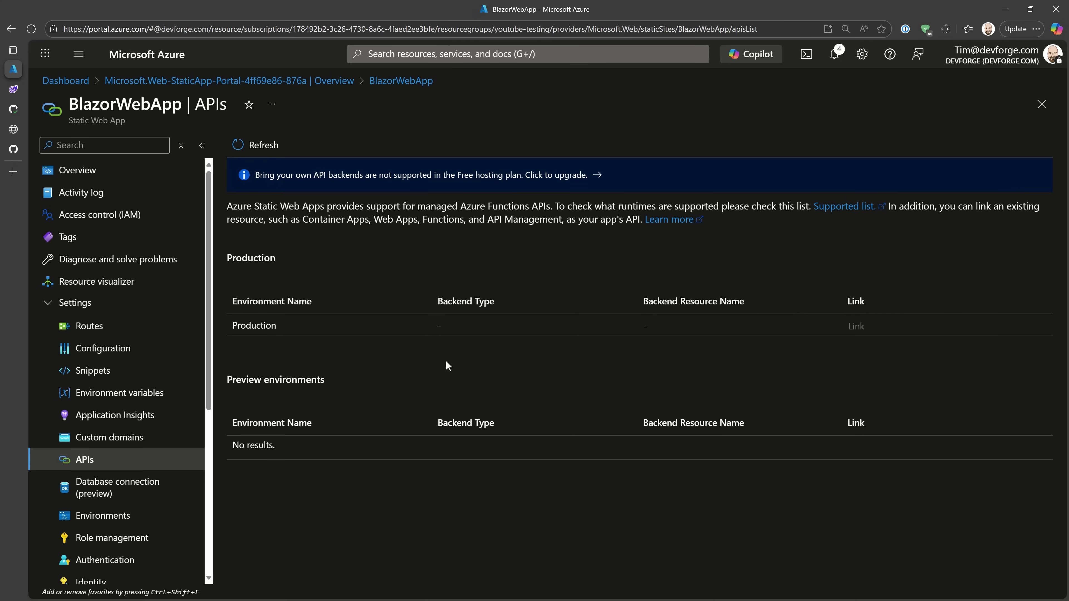
pyautogui.scroll(-3, 145, 348)
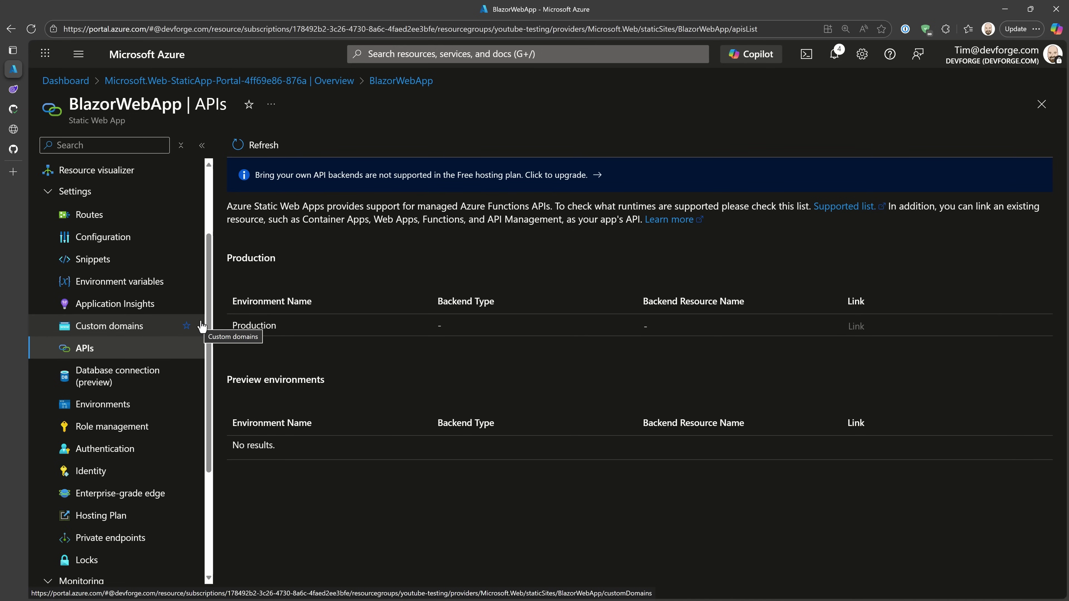
pyautogui.moveTo(206, 285); pyautogui.dragTo(203, 210)
pyautogui.click(115, 173)
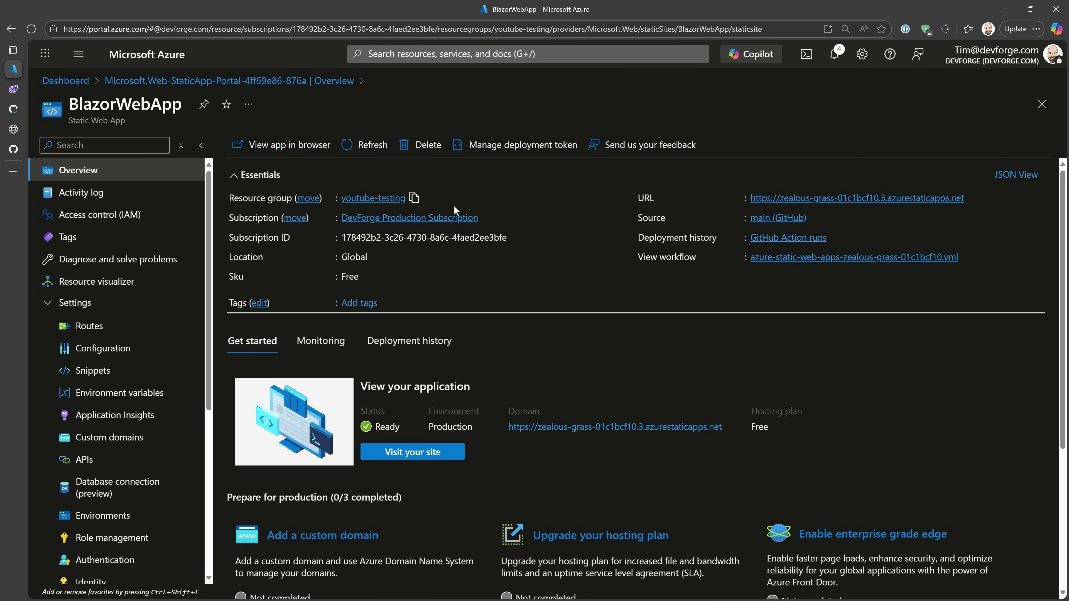
# Delete the youtube-testing resource group with all its dependent resources, entering youtube-testing as the confirmation name.
pyautogui.click(354, 204)
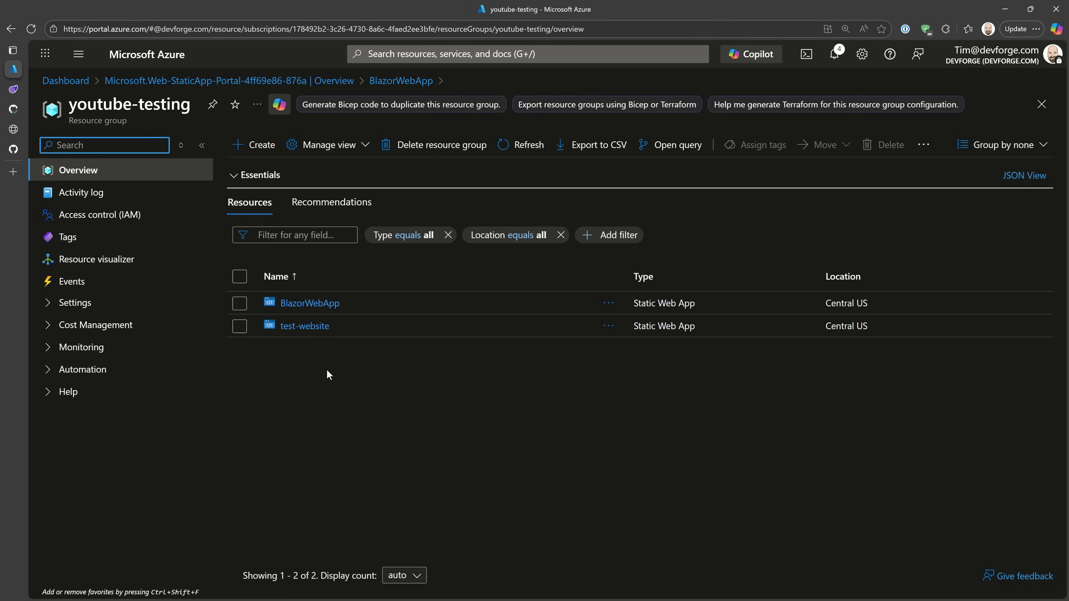
pyautogui.click(445, 153)
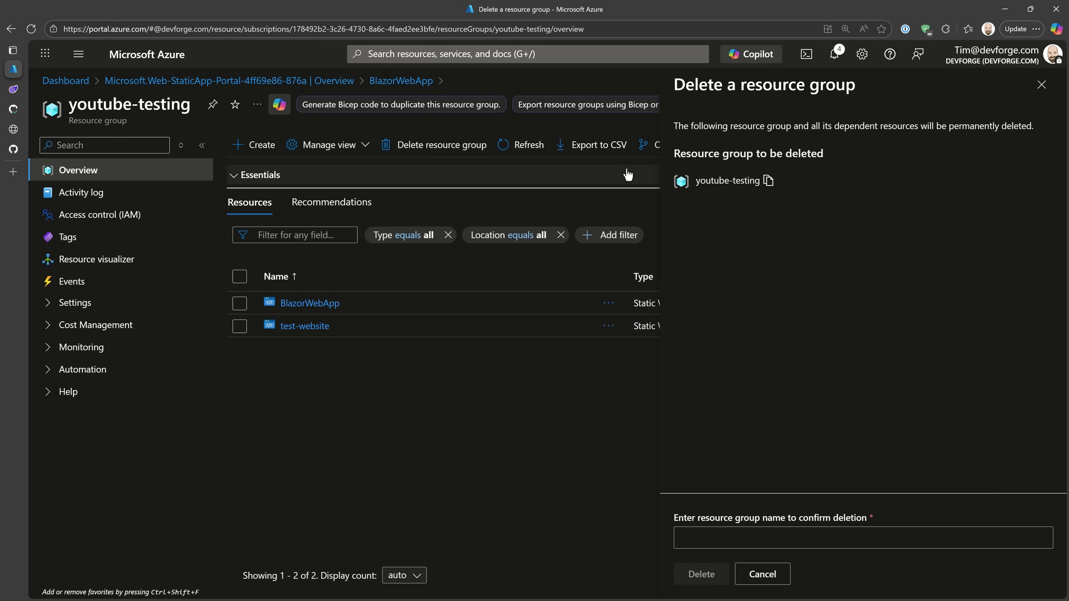
pyautogui.click(767, 181)
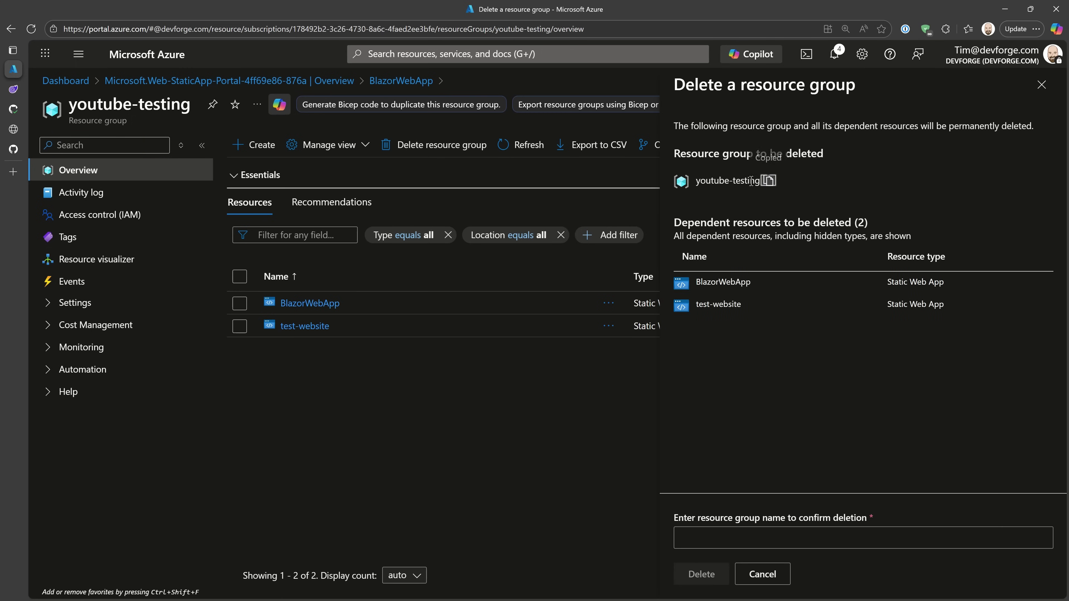
pyautogui.click(701, 541)
pyautogui.hotkey('ctrl', 'v')
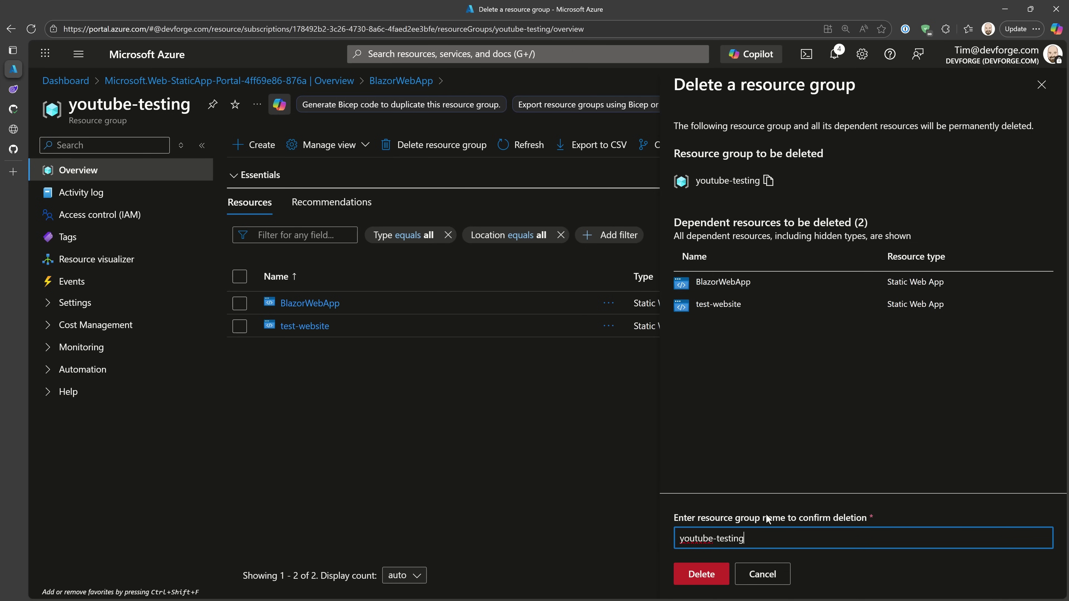
pyautogui.click(702, 579)
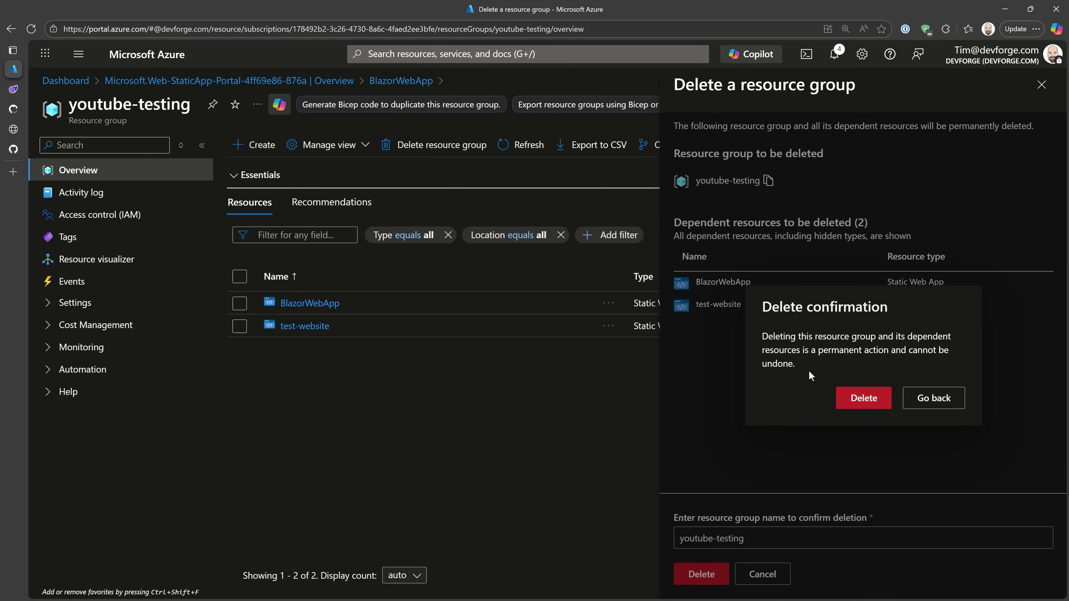
pyautogui.click(863, 400)
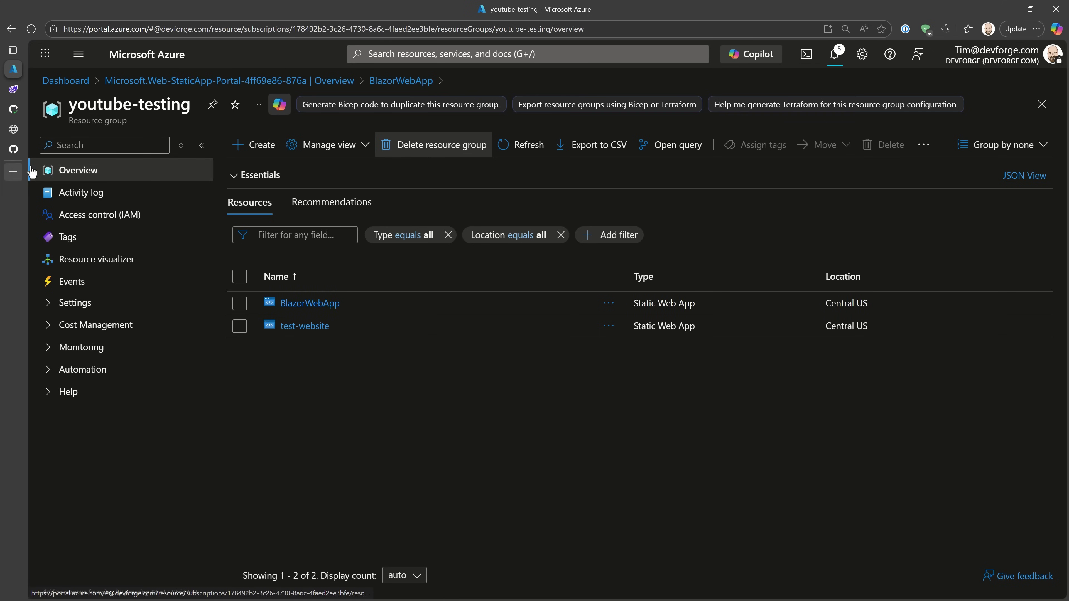
pyautogui.click(355, 28)
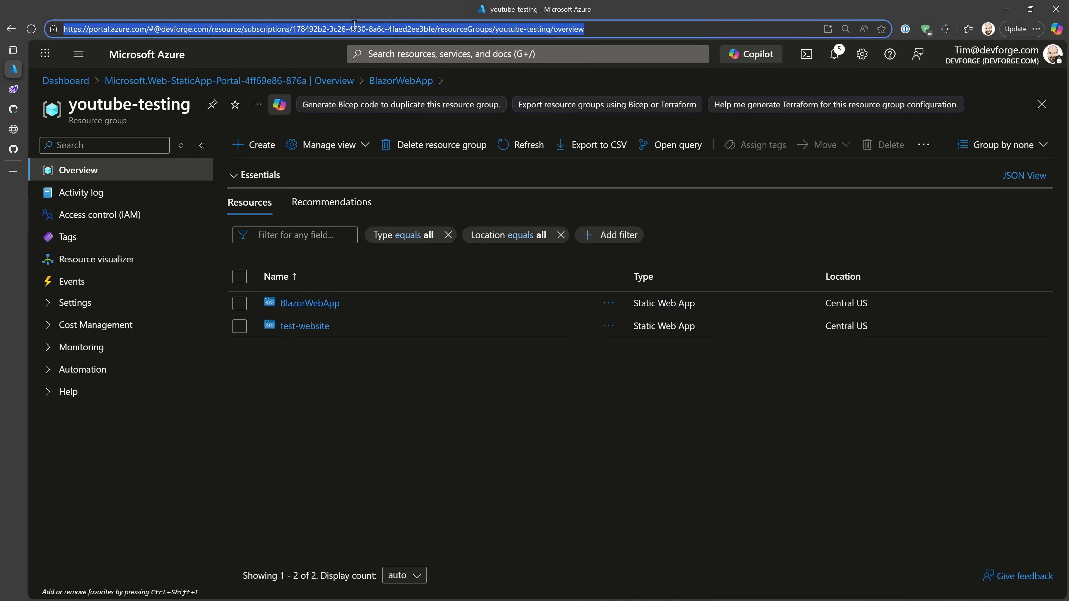
pyautogui.write('iam')
pyautogui.press('Return')
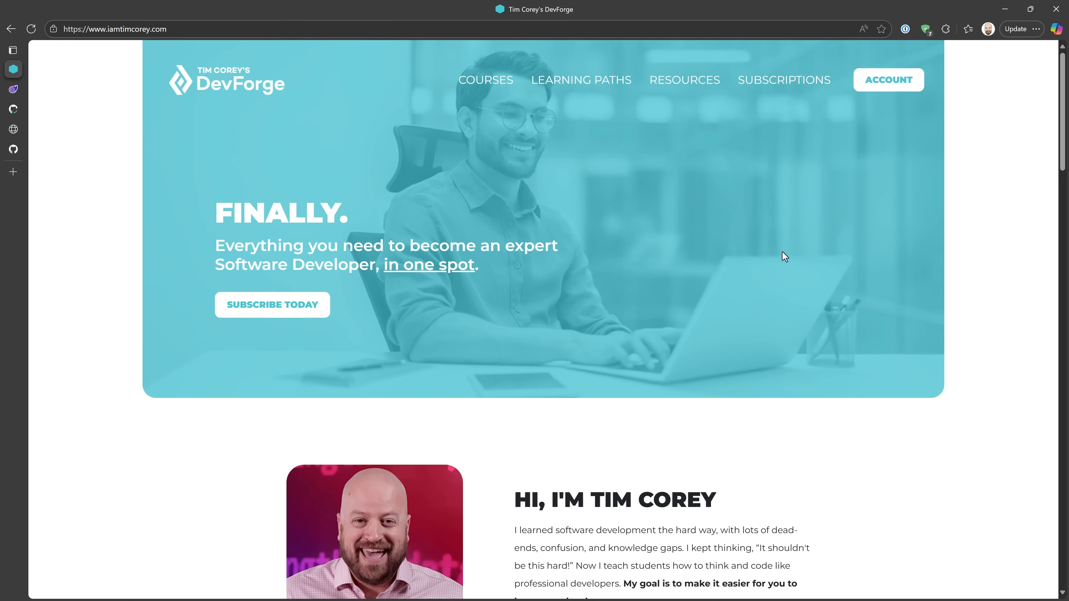
pyautogui.scroll(-7, 782, 252)
pyautogui.scroll(-11, 778, 254)
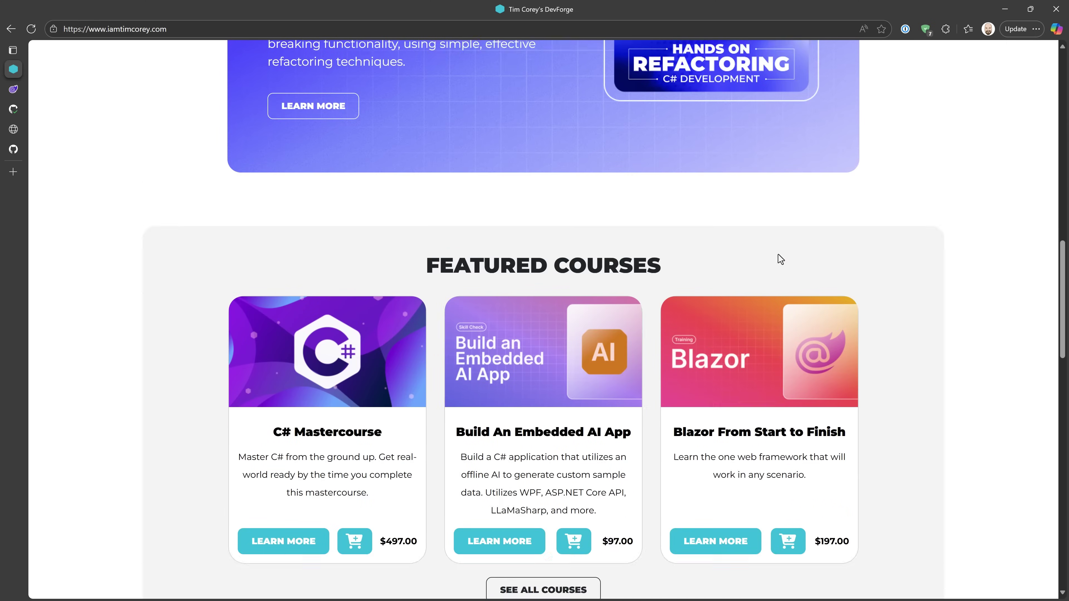